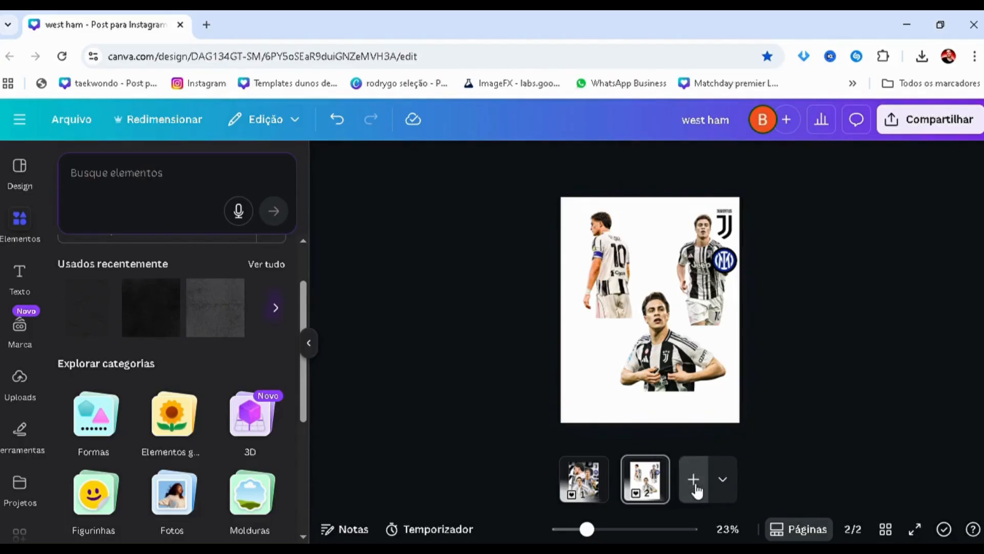
# Add a blank page, move it to second place between the finished poster and the player cutouts, and open it
pyautogui.click(693, 479)
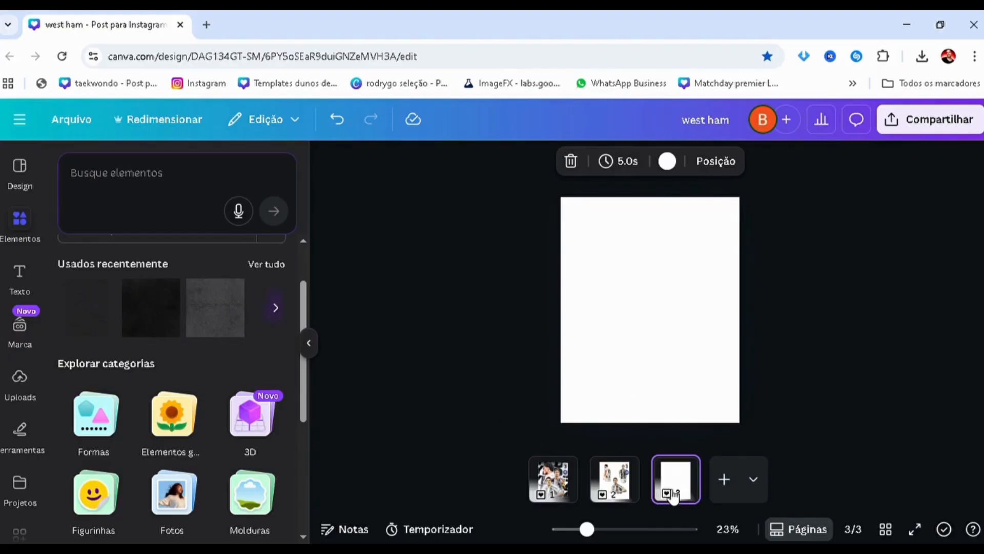
pyautogui.moveTo(680, 492); pyautogui.dragTo(615, 482)
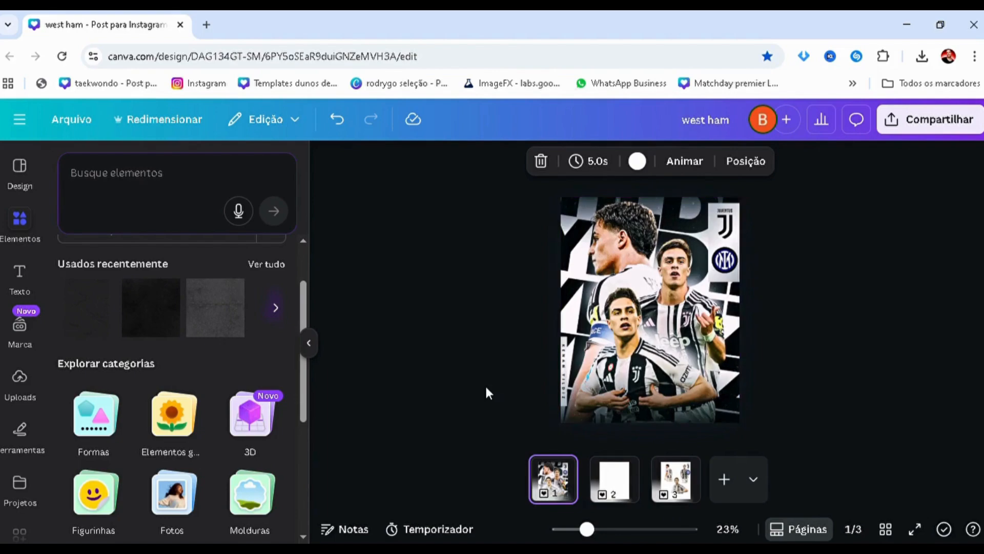
pyautogui.click(616, 491)
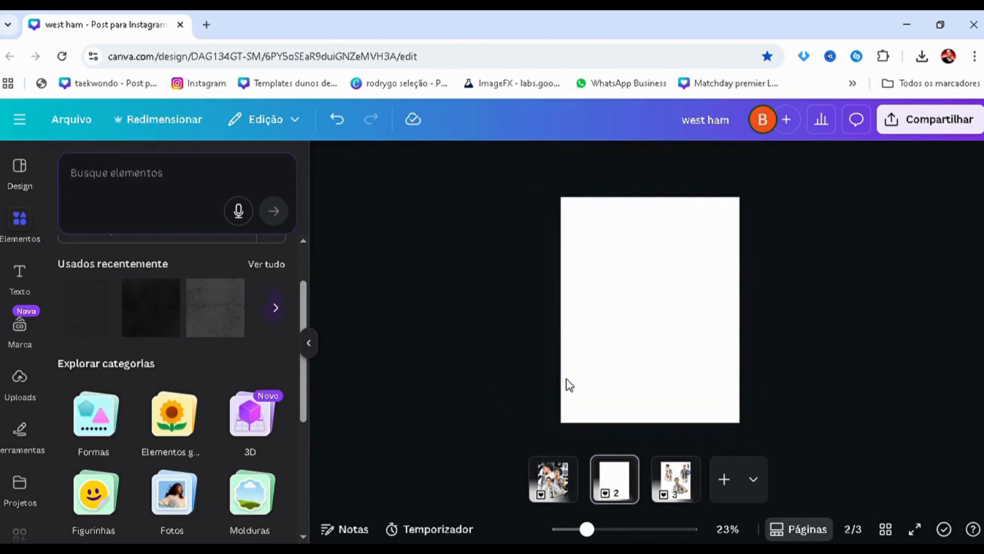
# Add a title text to the blank page and set its font to Montserrat in the Preto weight
pyautogui.click(20, 274)
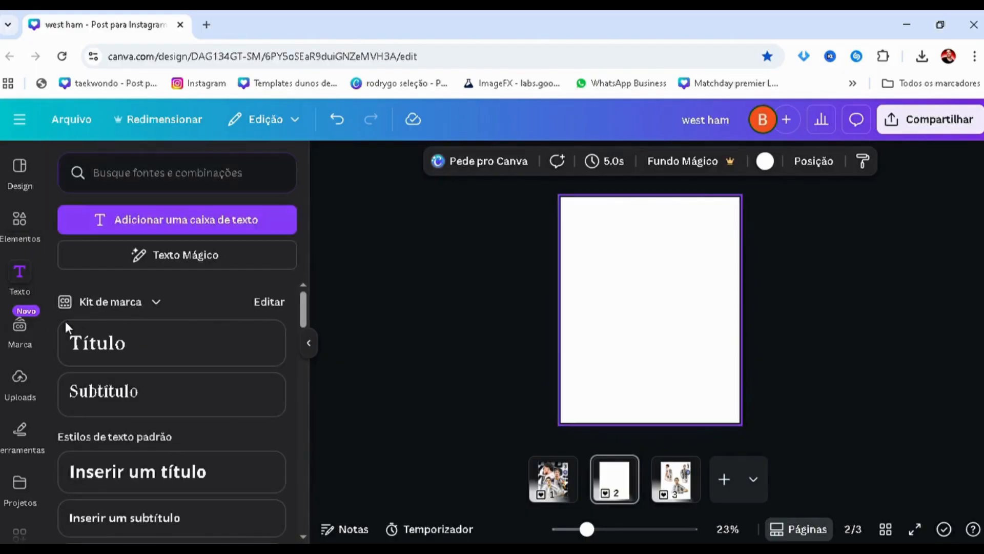
pyautogui.click(94, 343)
pyautogui.click(377, 161)
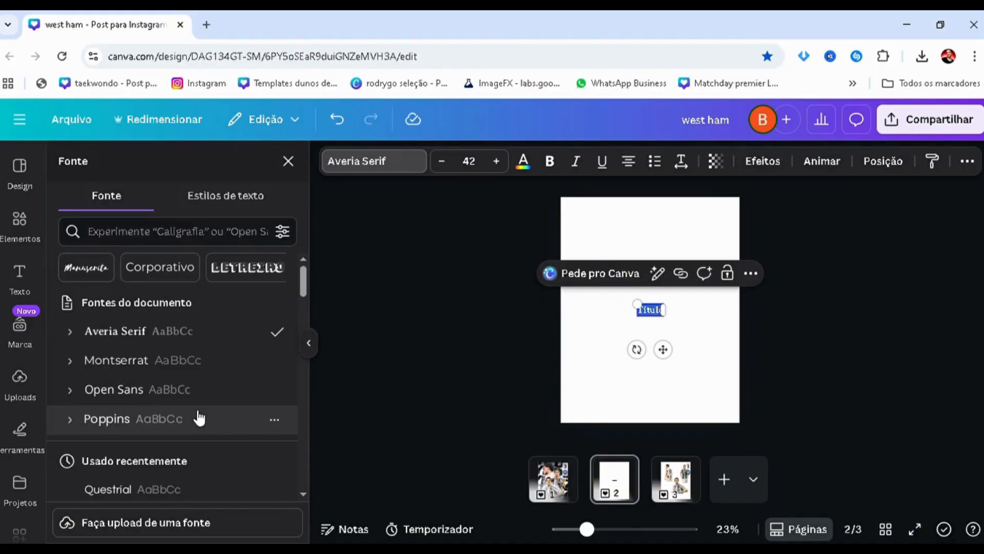
pyautogui.click(171, 364)
pyautogui.click(554, 166)
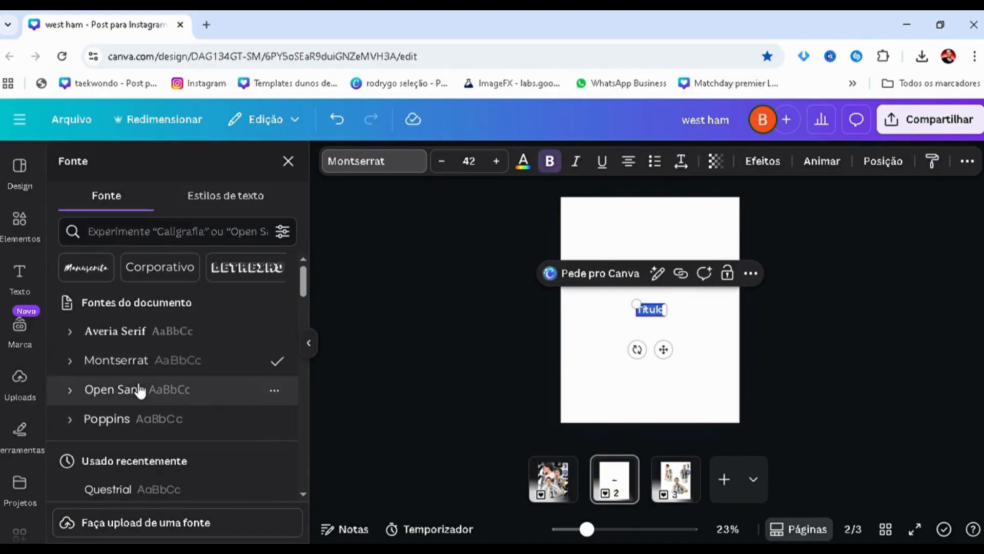
pyautogui.click(71, 360)
pyautogui.scroll(-3, 125, 452)
pyautogui.scroll(-1, 125, 452)
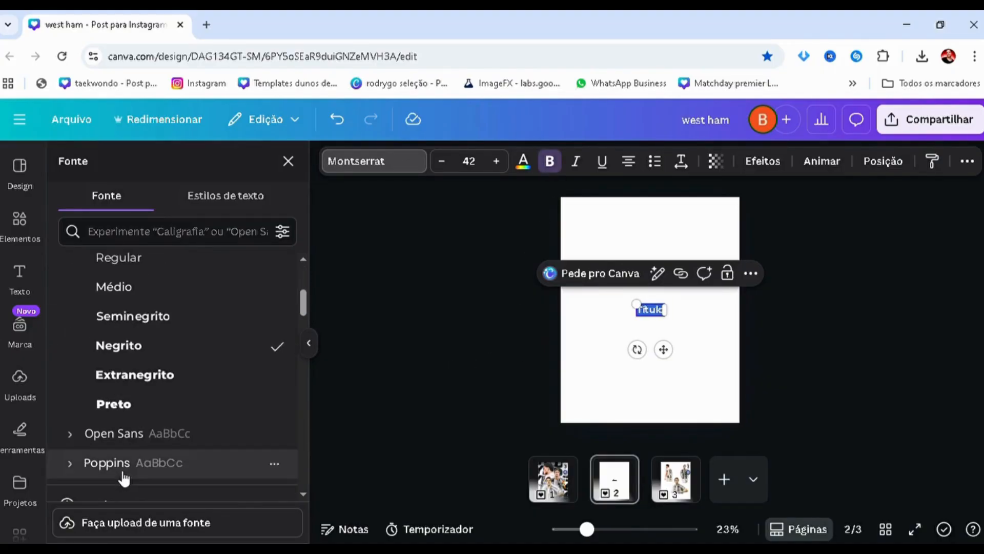
pyautogui.click(145, 402)
pyautogui.click(598, 325)
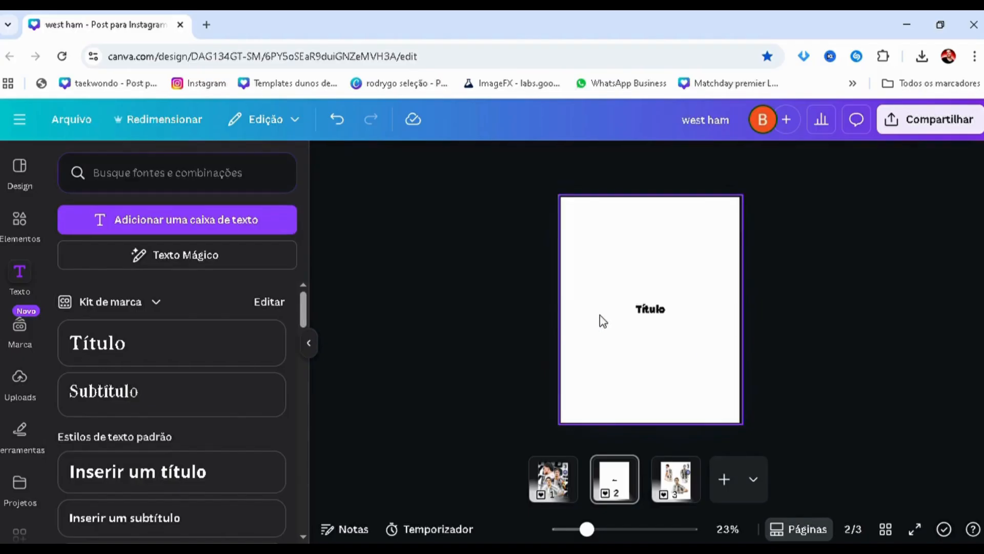
# Replace the title's placeholder text with "YILDIZ"
pyautogui.scroll(2, 616, 325)
pyautogui.click(650, 307)
pyautogui.doubleClick(656, 316)
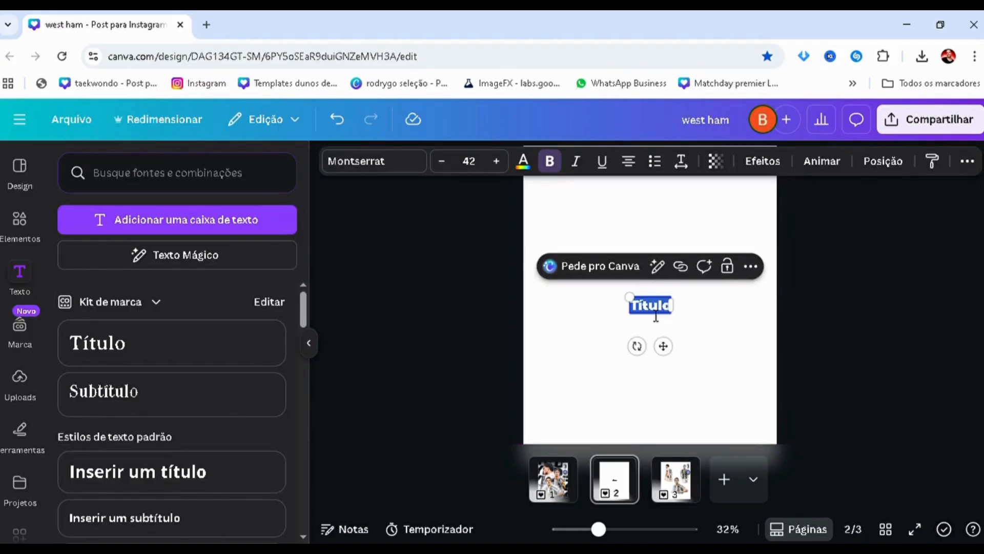
pyautogui.write('T')
pyautogui.press('BackSpace')
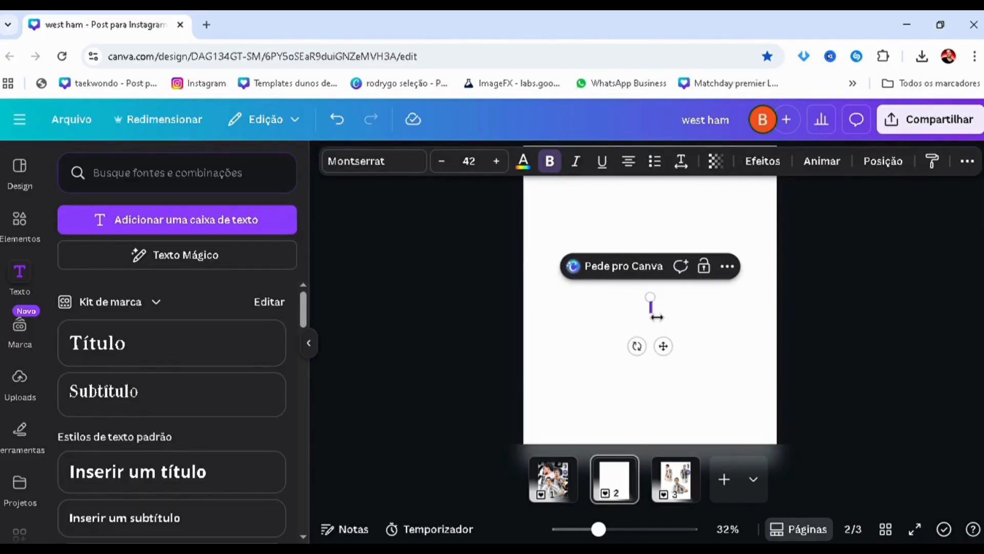
pyautogui.write('YILDIZ')
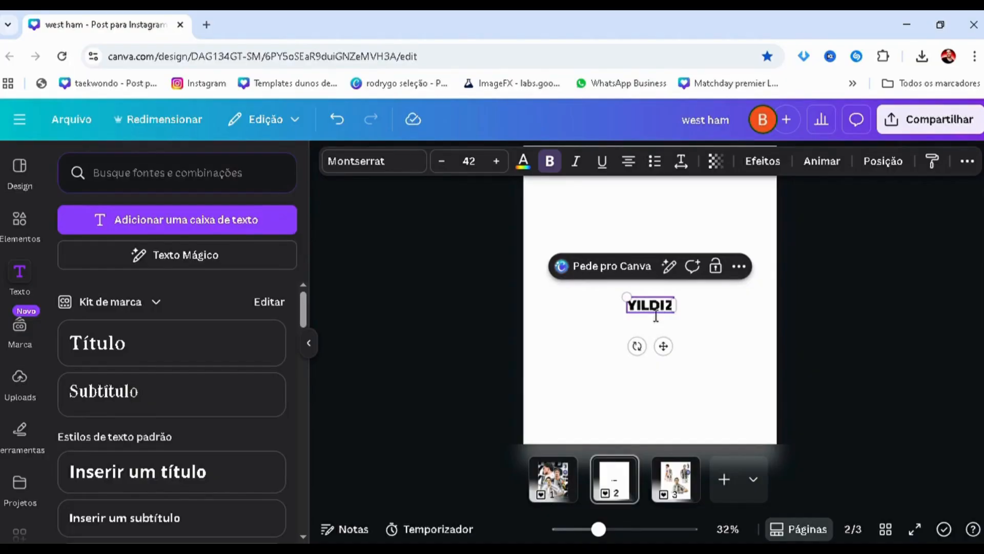
# Enlarge the YILDIZ text to size 232 so it spans the page width, and place it at the page's upper edge
pyautogui.click(637, 318)
pyautogui.click(633, 319)
pyautogui.moveTo(628, 313); pyautogui.dragTo(465, 420)
pyautogui.click(740, 345)
pyautogui.moveTo(651, 349); pyautogui.dragTo(756, 228)
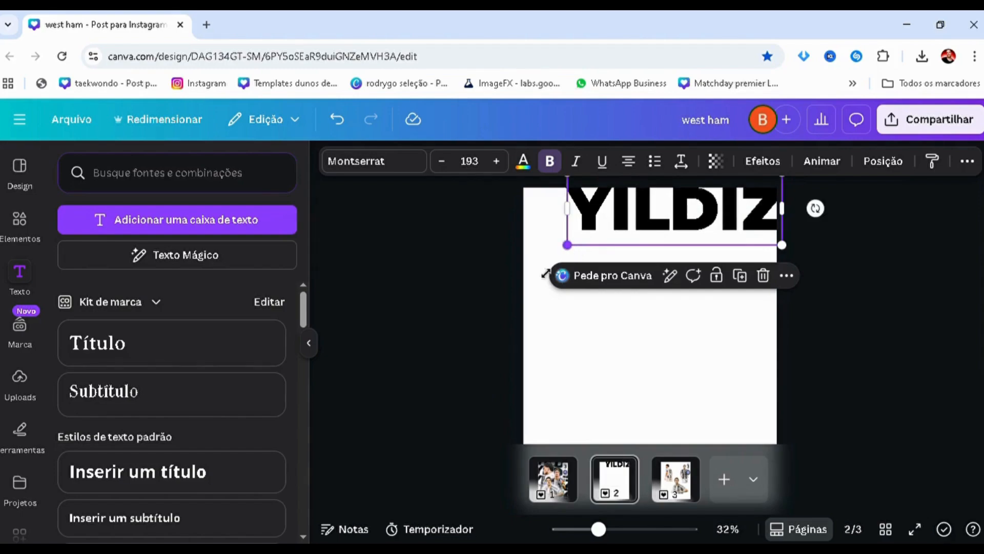
pyautogui.moveTo(546, 273); pyautogui.dragTo(536, 279)
pyautogui.click(542, 287)
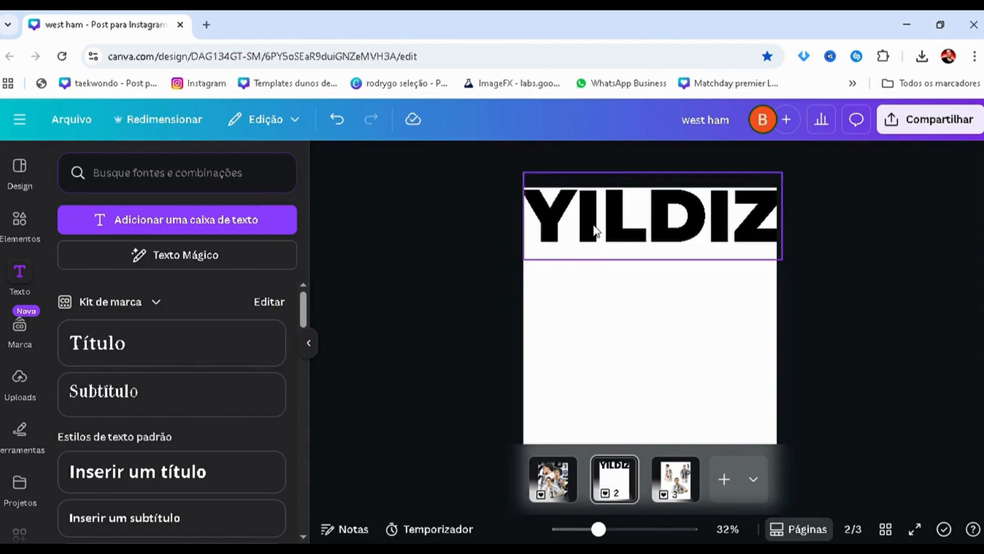
# Duplicate the YILDIZ text down the page in tightly stacked rows until six copies fill it
pyautogui.moveTo(595, 231); pyautogui.dragTo(605, 329)
pyautogui.keyDown('ctrl'); pyautogui.scroll(3, 490, 307); pyautogui.keyUp('ctrl')
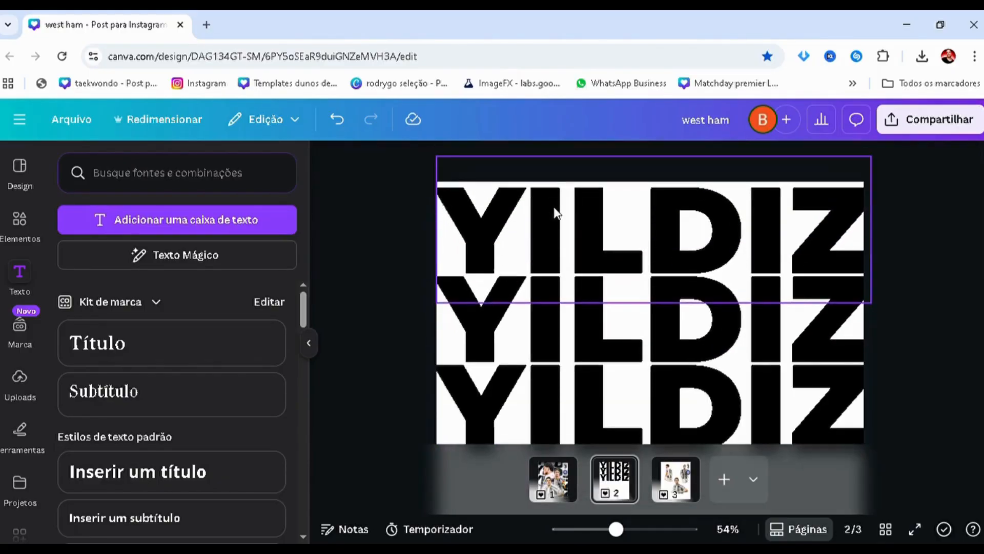
pyautogui.moveTo(570, 285); pyautogui.dragTo(578, 382)
pyautogui.keyDown('ctrl'); pyautogui.scroll(-3, 417, 347); pyautogui.keyUp('ctrl')
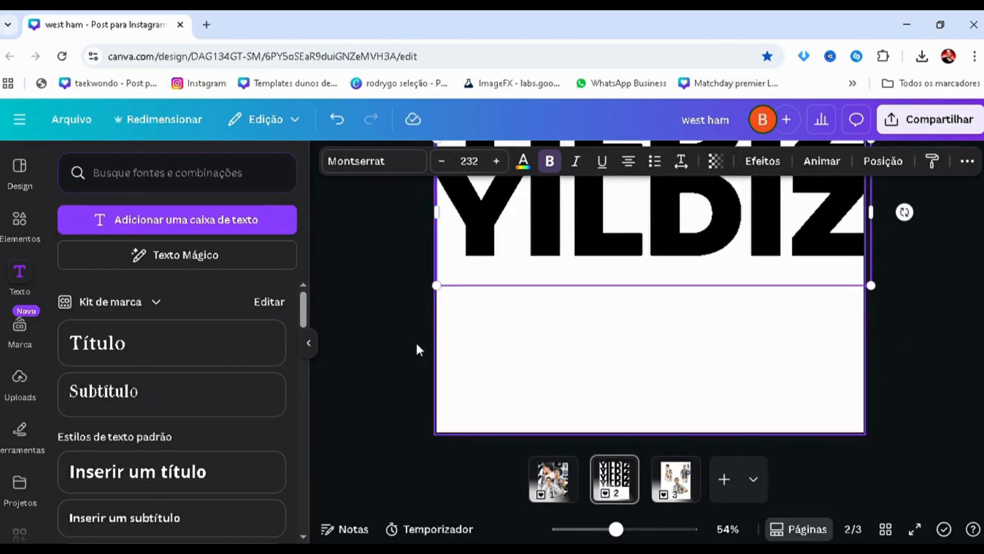
pyautogui.moveTo(575, 295); pyautogui.dragTo(585, 410)
pyautogui.click(461, 353)
pyautogui.scroll(1, 484, 195)
pyautogui.scroll(-1, 489, 210)
pyautogui.click(484, 377)
pyautogui.keyDown('ctrl'); pyautogui.scroll(-3, 502, 253); pyautogui.keyUp('ctrl')
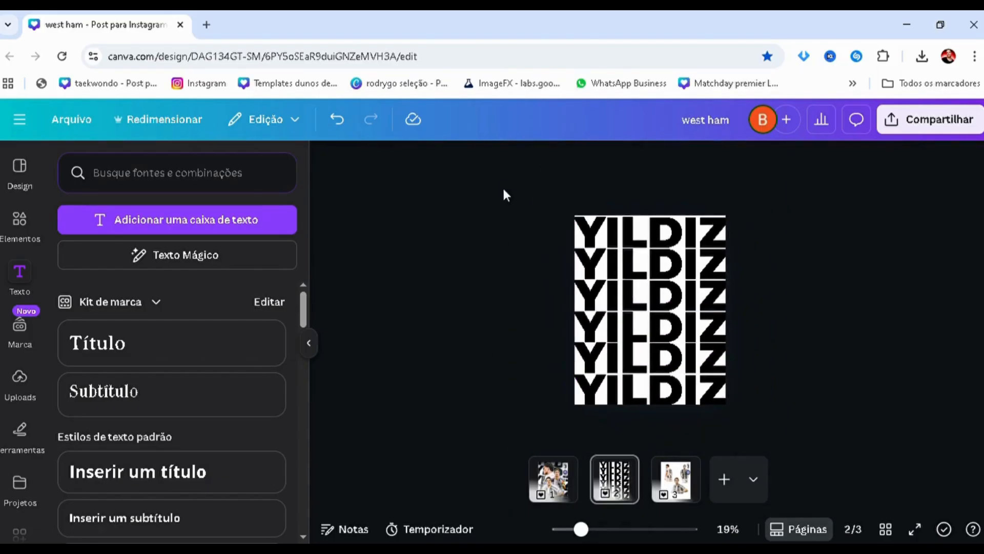
# Select all six YILDIZ rows and set their letter spacing to -22
pyautogui.moveTo(505, 188); pyautogui.dragTo(711, 381)
pyautogui.moveTo(668, 203); pyautogui.dragTo(669, 203)
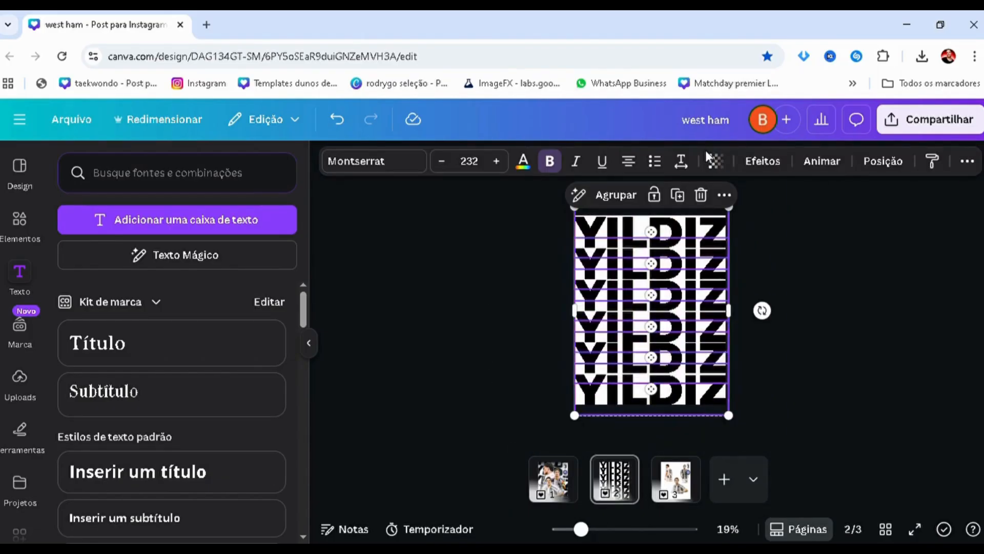
pyautogui.click(681, 162)
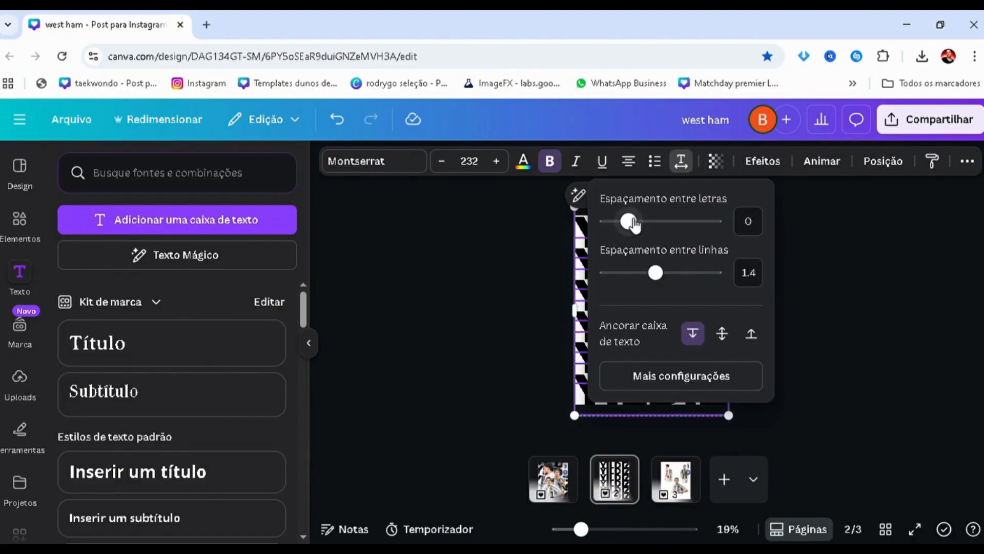
pyautogui.moveTo(631, 223); pyautogui.dragTo(630, 225)
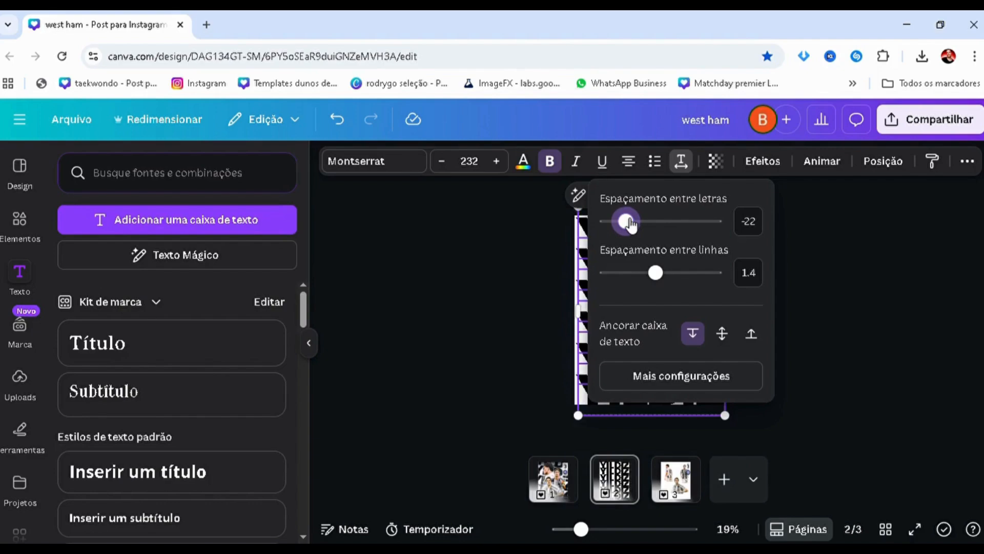
pyautogui.click(471, 266)
pyautogui.click(470, 267)
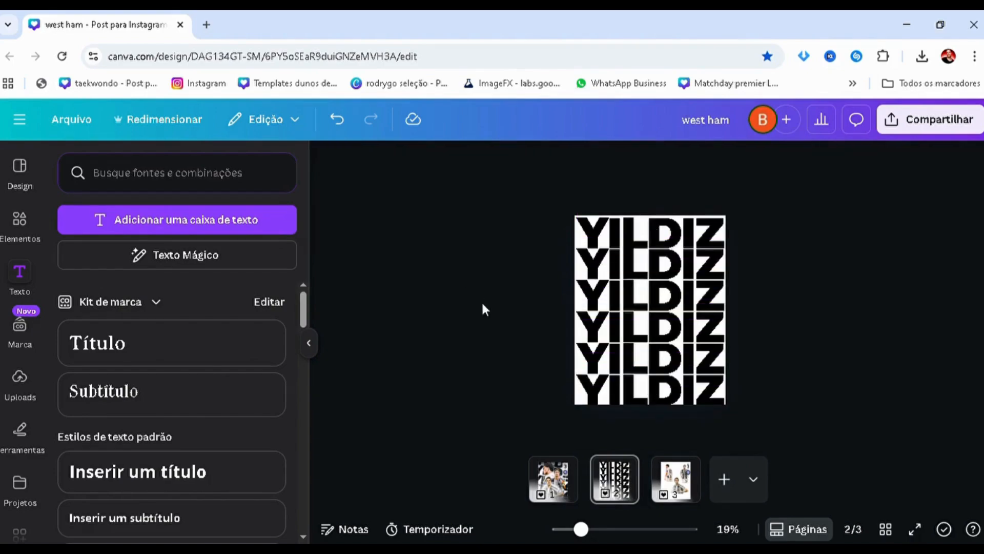
# Rotate all six YILDIZ rows slightly clockwise and enlarge them to about size 278 so they extend past the page edges
pyautogui.scroll(-1, 488, 301)
pyautogui.scroll(1, 488, 301)
pyautogui.moveTo(477, 190); pyautogui.dragTo(739, 418)
pyautogui.moveTo(758, 311); pyautogui.dragTo(789, 359)
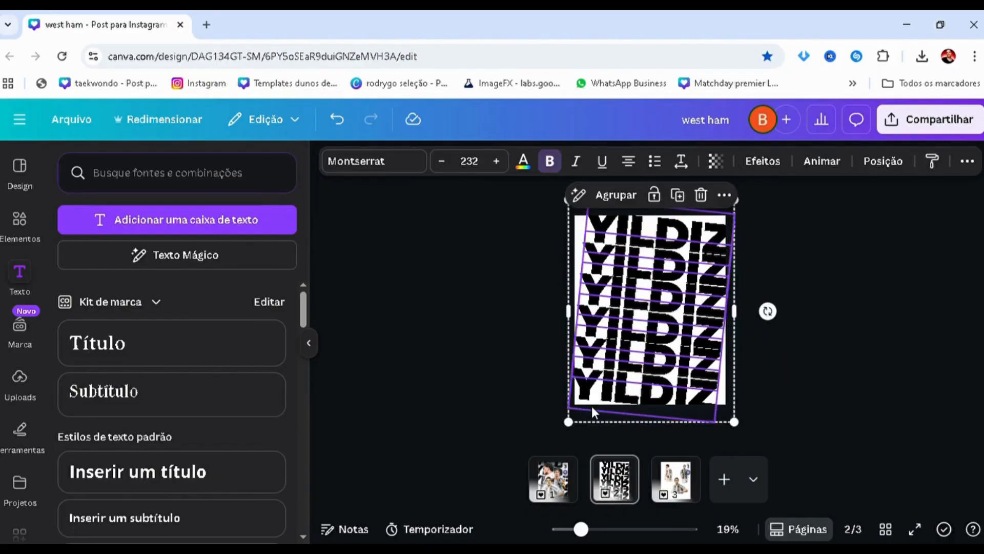
pyautogui.moveTo(570, 423); pyautogui.dragTo(561, 426)
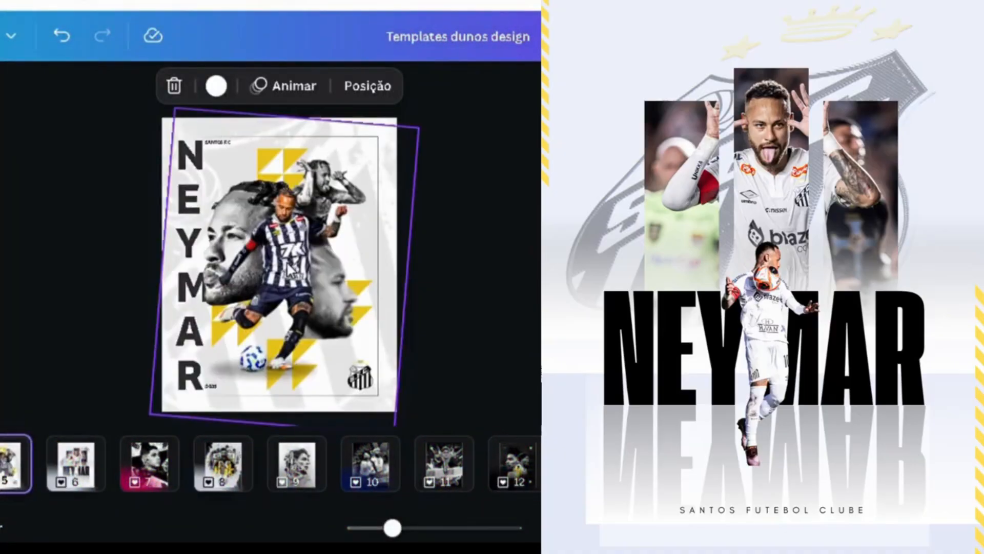
# Look through several football poster pages in the "Templates dunos design" document, including page 9
pyautogui.click(287, 271)
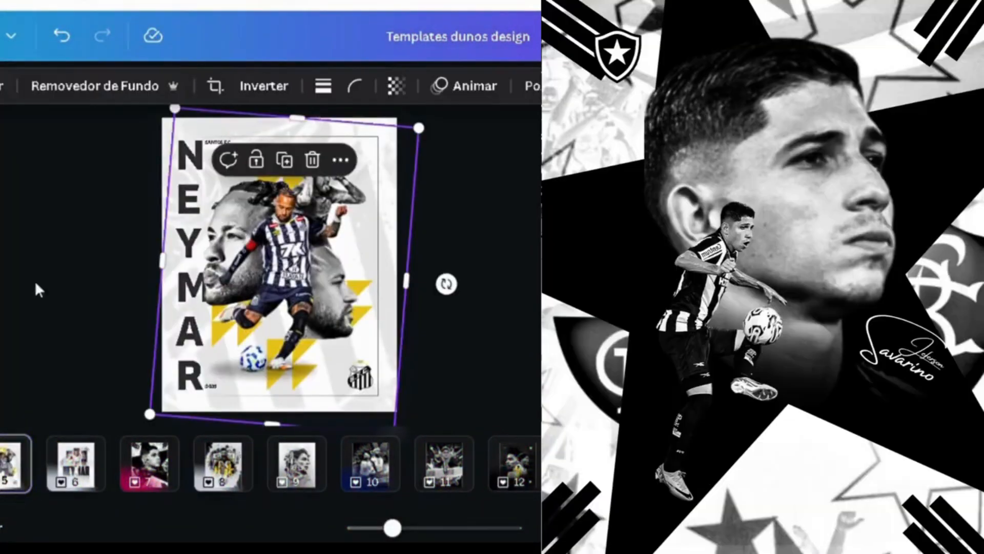
pyautogui.click(35, 281)
pyautogui.click(294, 486)
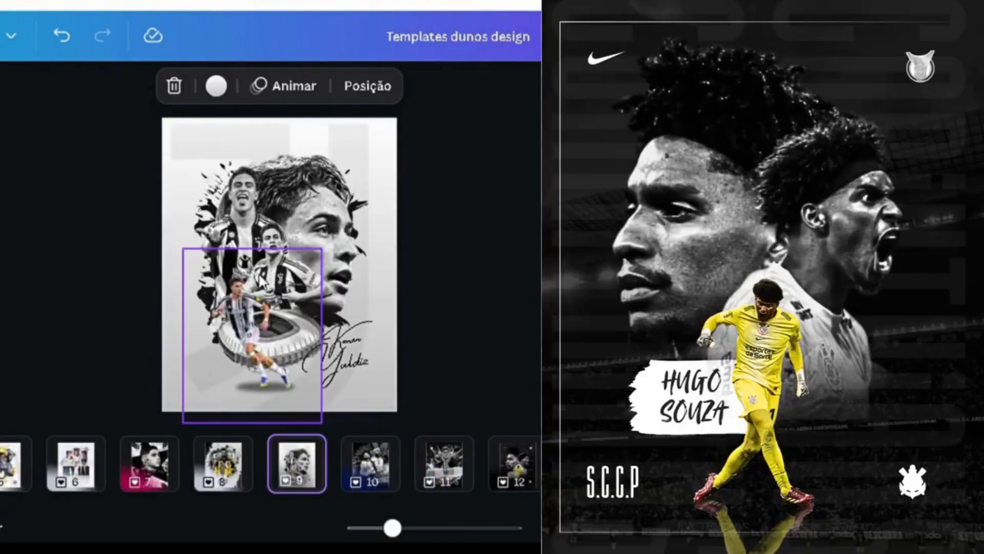
pyautogui.click(261, 279)
pyautogui.click(19, 280)
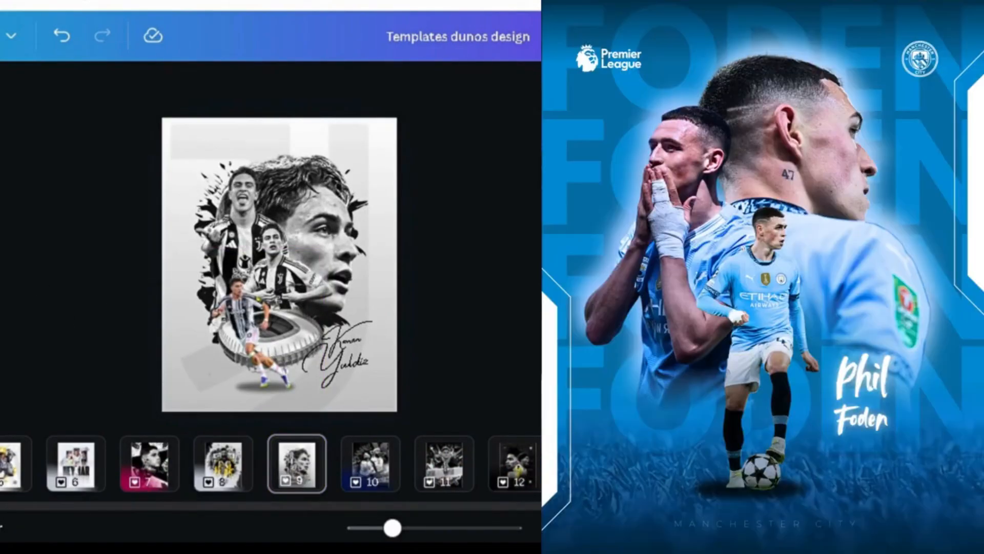
pyautogui.moveTo(4, 506); pyautogui.dragTo(131, 532)
pyautogui.click(162, 475)
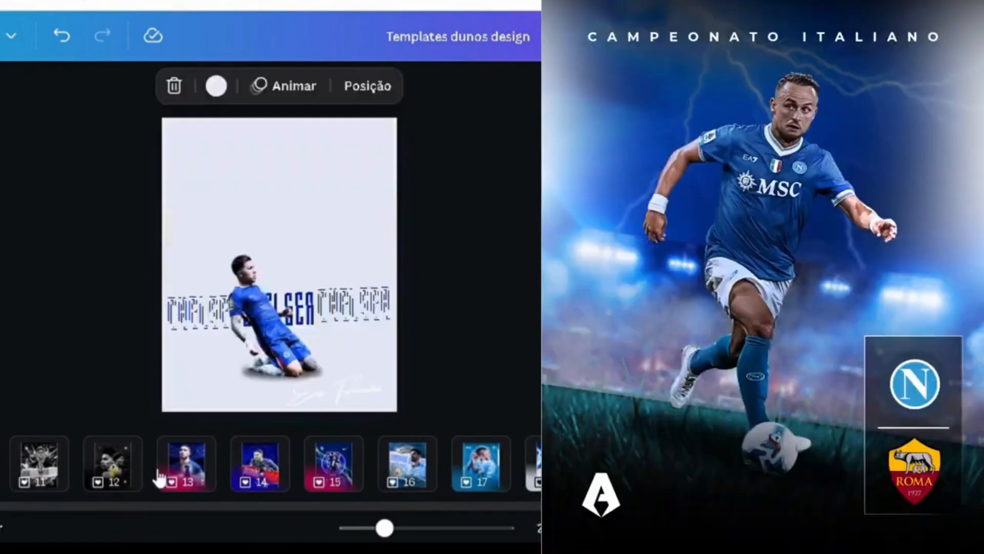
pyautogui.click(118, 490)
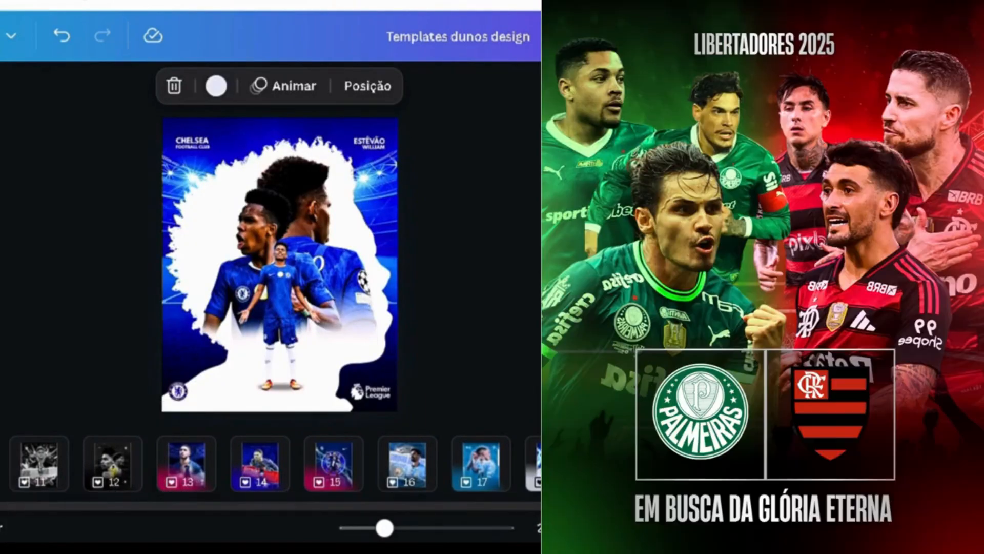
# Browse the template document's remaining page thumbnails to beyond page 70
pyautogui.moveTo(2, 506); pyautogui.dragTo(426, 529)
pyautogui.moveTo(508, 536); pyautogui.dragTo(538, 538)
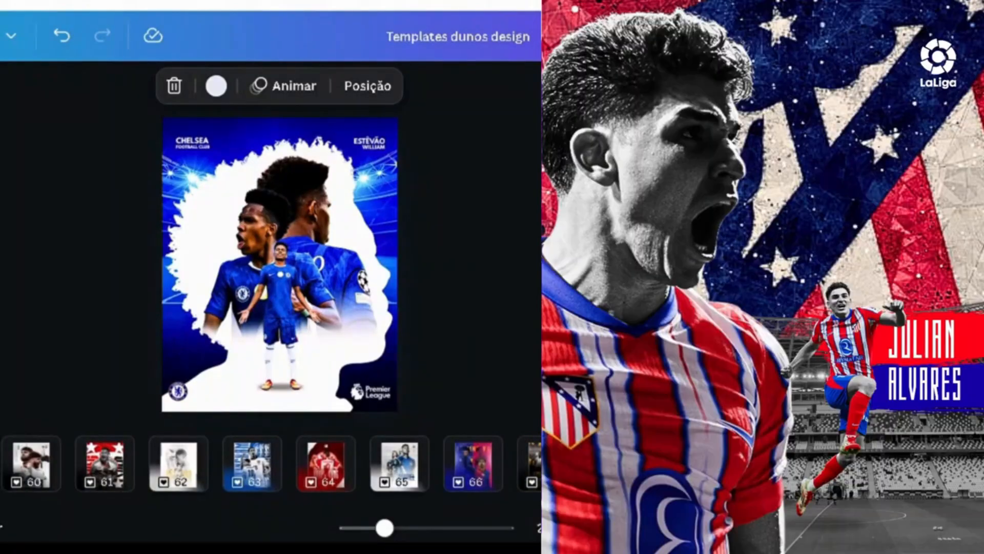
pyautogui.press('Escape')
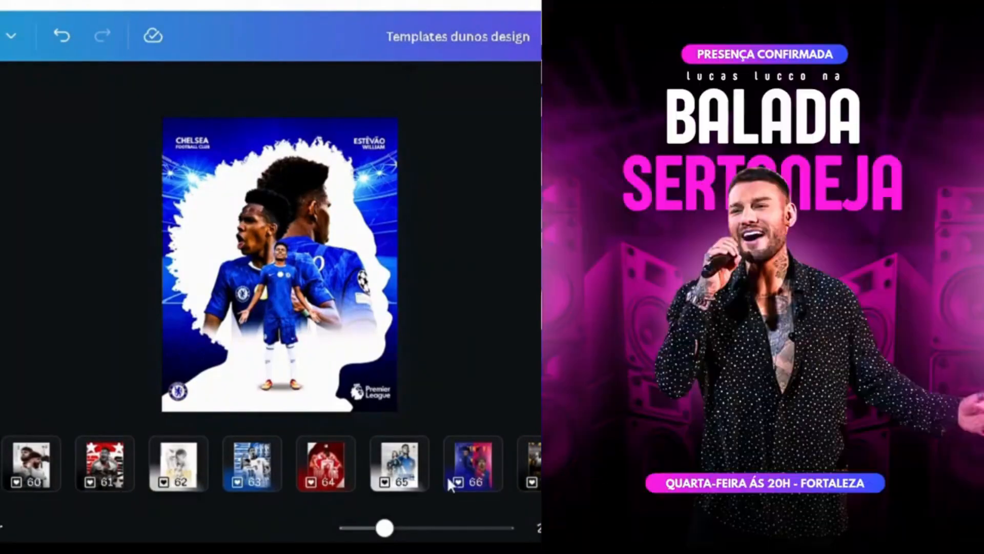
pyautogui.hscroll(5, 513, 512)
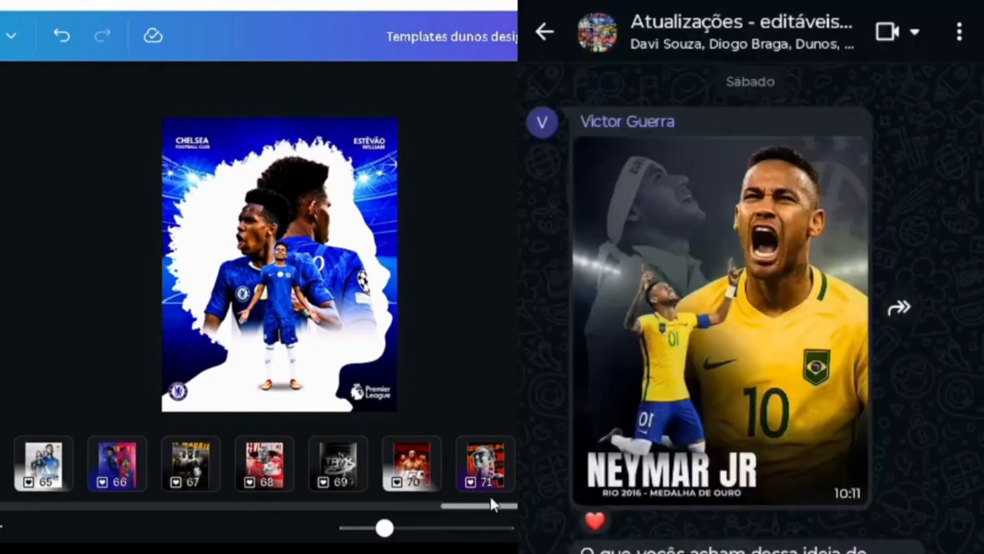
pyautogui.hscroll(3, 494, 504)
pyautogui.hscroll(2, 407, 501)
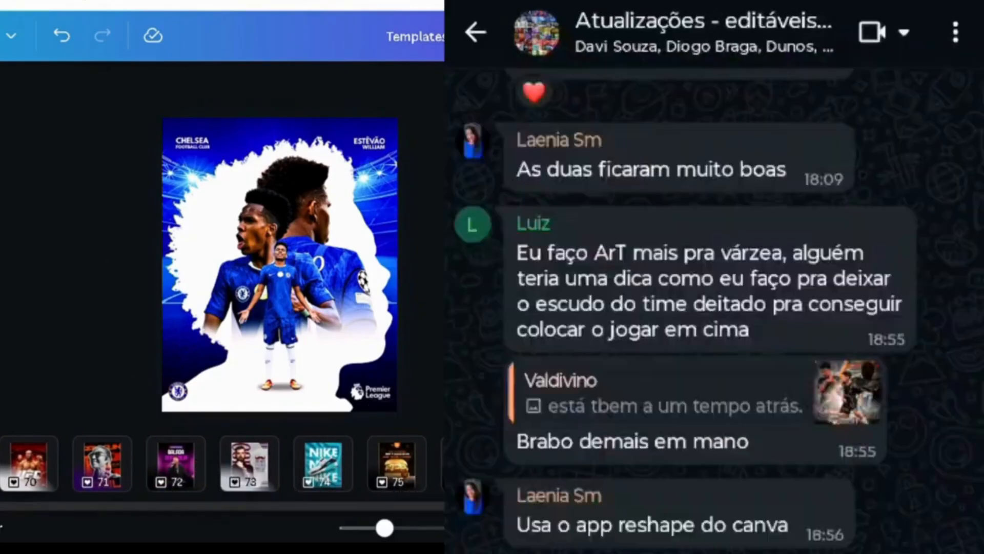
pyautogui.hscroll(2, 257, 464)
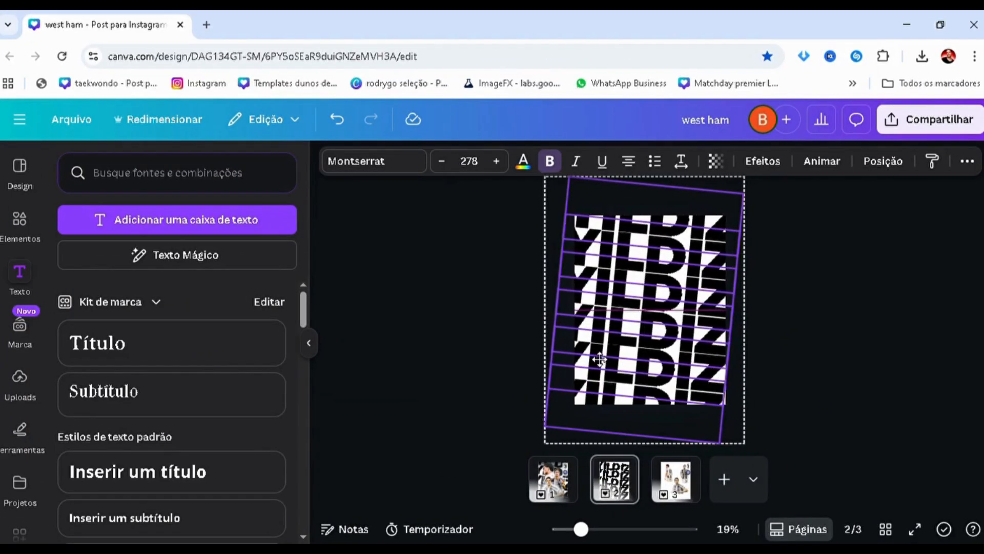
# Adjust the position of the rotated YILDIZ rows in the "west ham" design so they cover the whole page, and deselect them
pyautogui.moveTo(600, 359); pyautogui.dragTo(595, 359)
pyautogui.click(502, 355)
pyautogui.scroll(1, 501, 352)
pyautogui.scroll(-1, 502, 352)
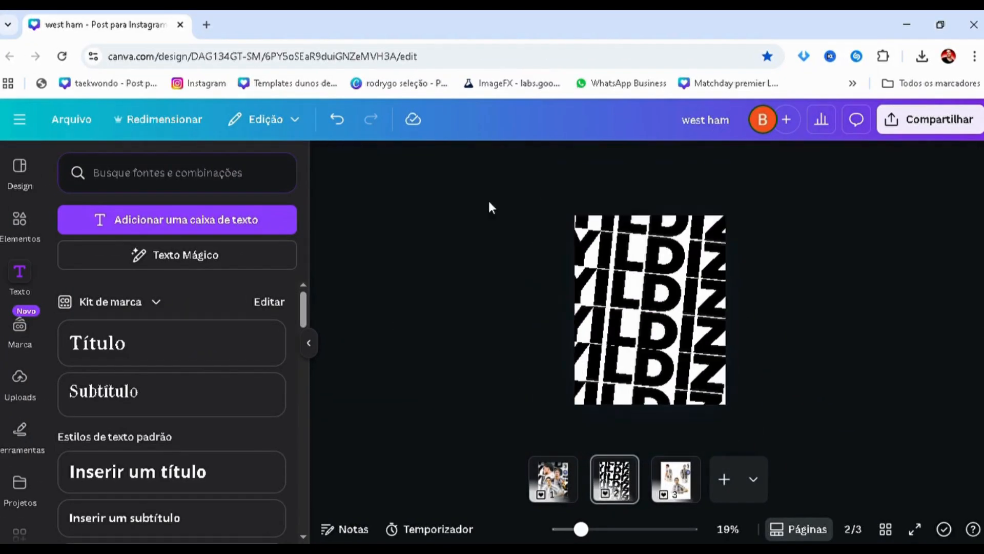
pyautogui.moveTo(491, 201); pyautogui.dragTo(655, 405)
pyautogui.click(647, 418)
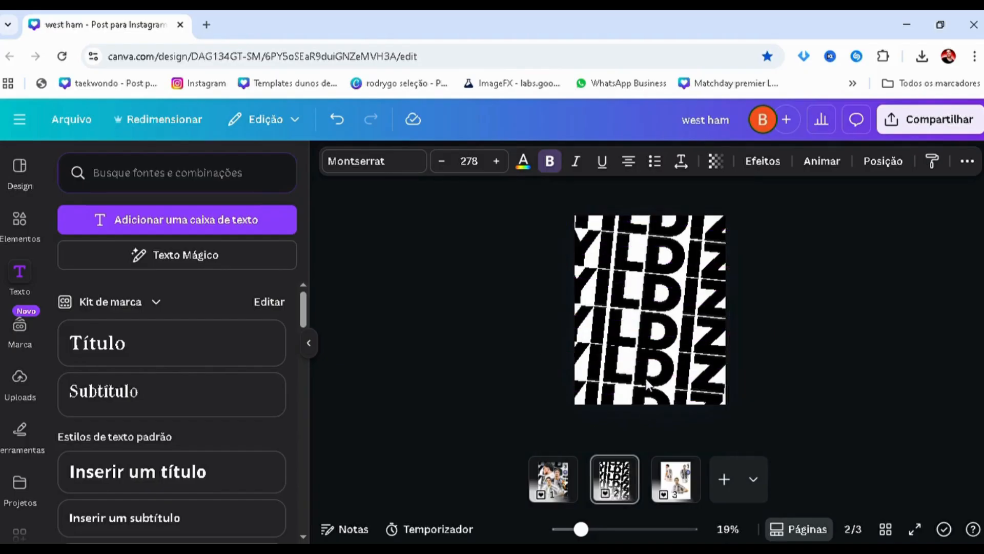
pyautogui.click(507, 365)
pyautogui.scroll(2, 587, 273)
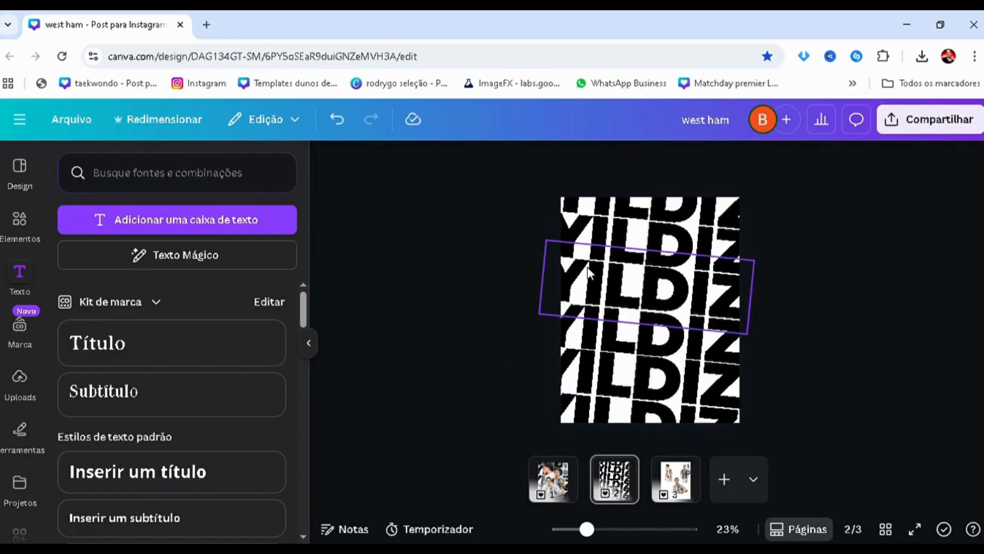
# Fill all the tilted YILDIZ rows with a two-color gradient from black to dark gray #444444
pyautogui.moveTo(507, 179); pyautogui.dragTo(760, 439)
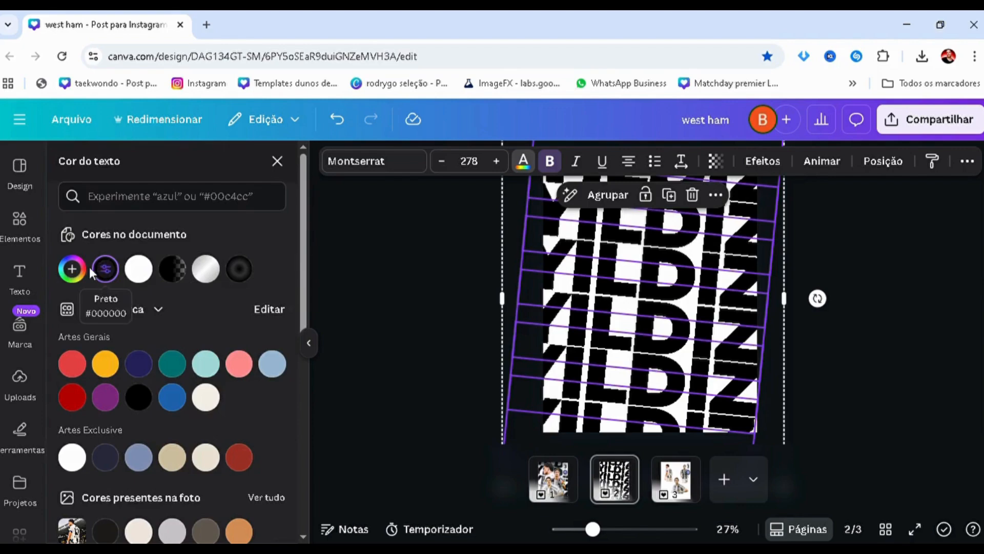
pyautogui.click(83, 272)
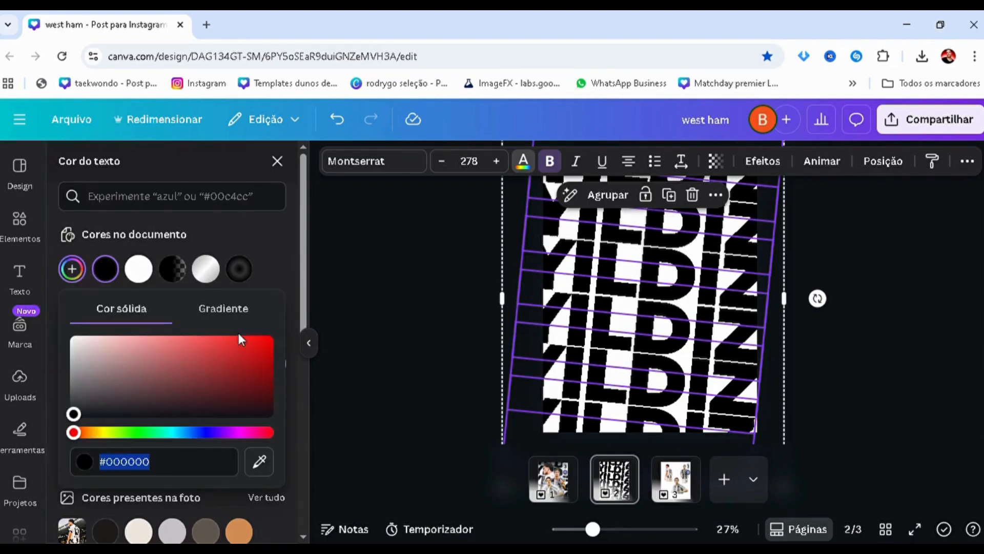
pyautogui.click(228, 310)
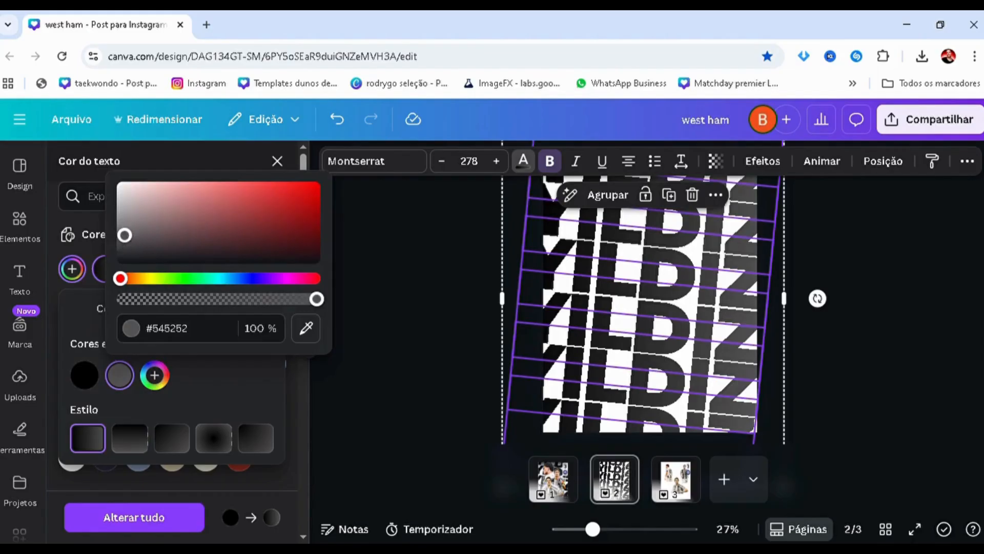
pyautogui.moveTo(125, 235); pyautogui.dragTo(114, 251)
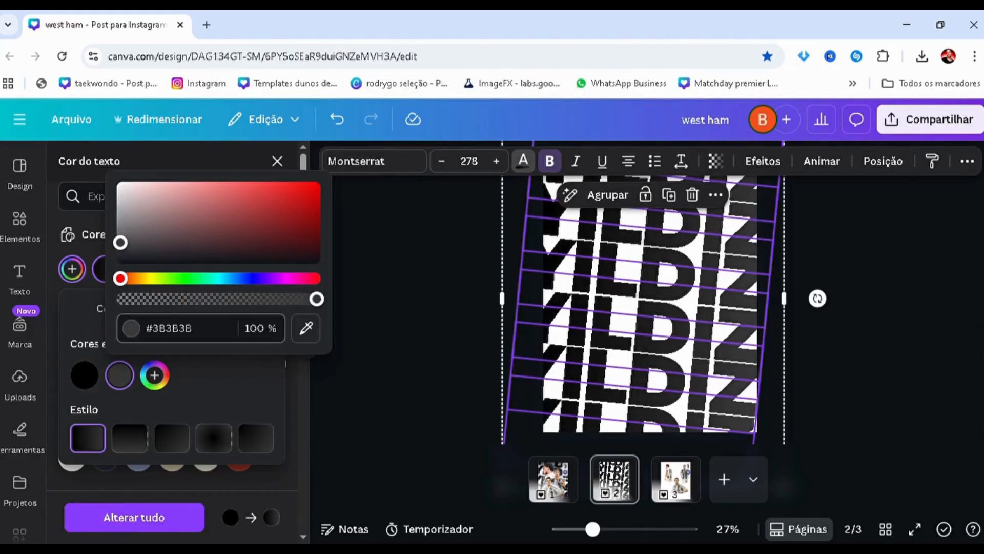
pyautogui.moveTo(121, 243); pyautogui.dragTo(122, 237)
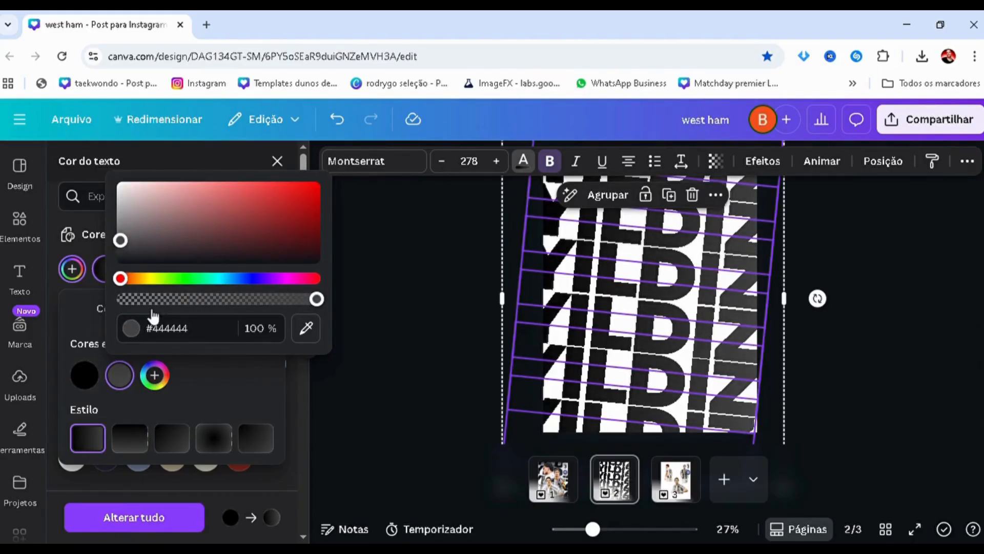
# Extend the YILDIZ rows' gradient with additional #000000 and #444444 colors and apply the radial style
pyautogui.click(154, 374)
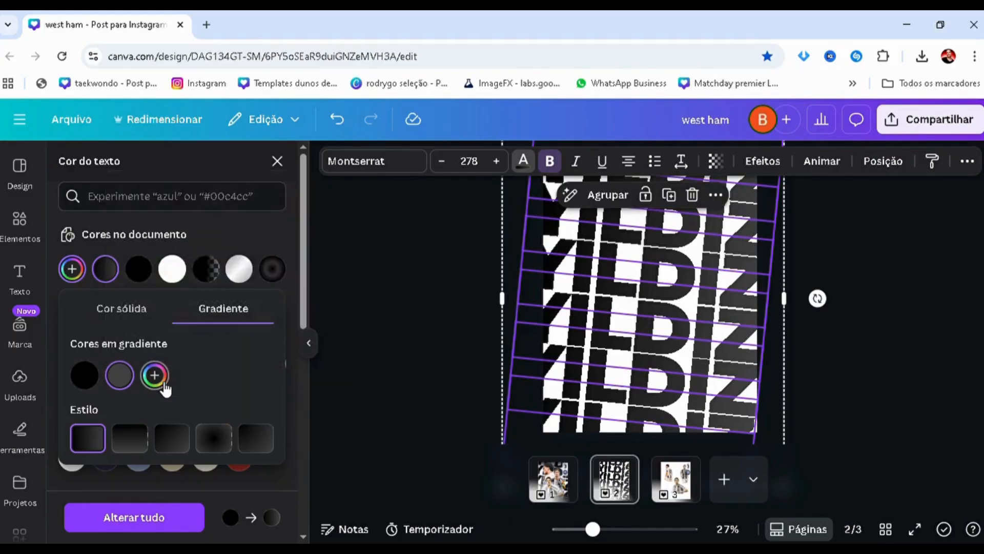
pyautogui.moveTo(132, 303); pyautogui.dragTo(133, 304)
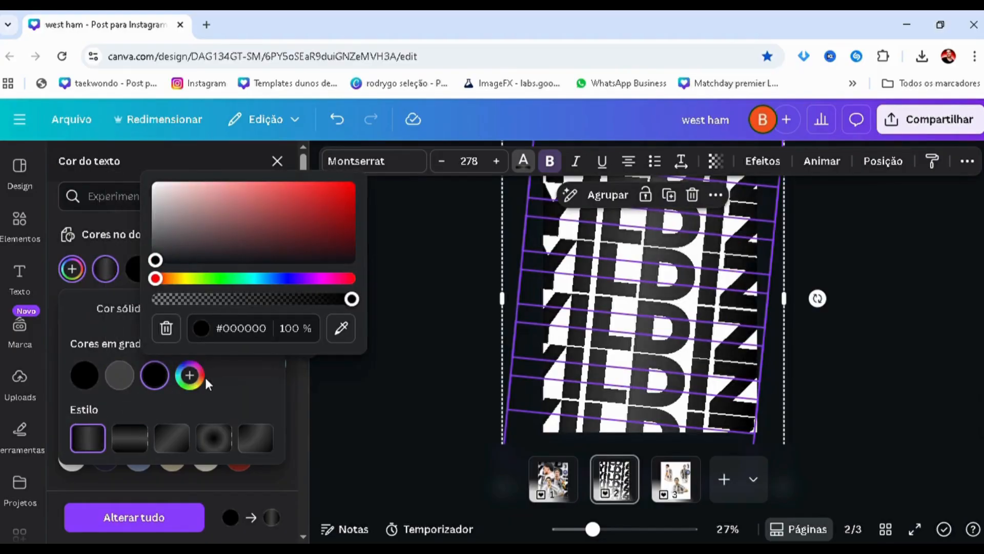
pyautogui.click(201, 377)
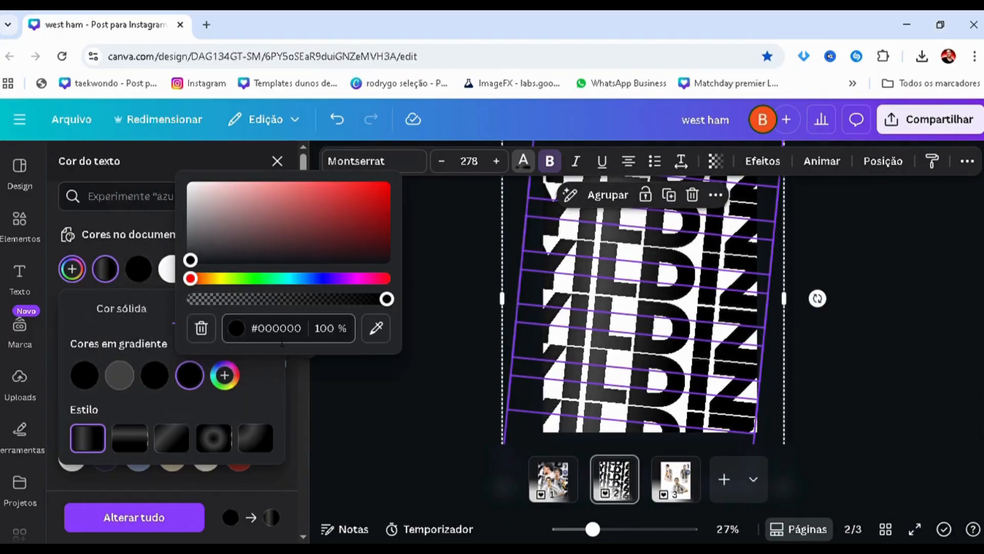
pyautogui.write('#444444')
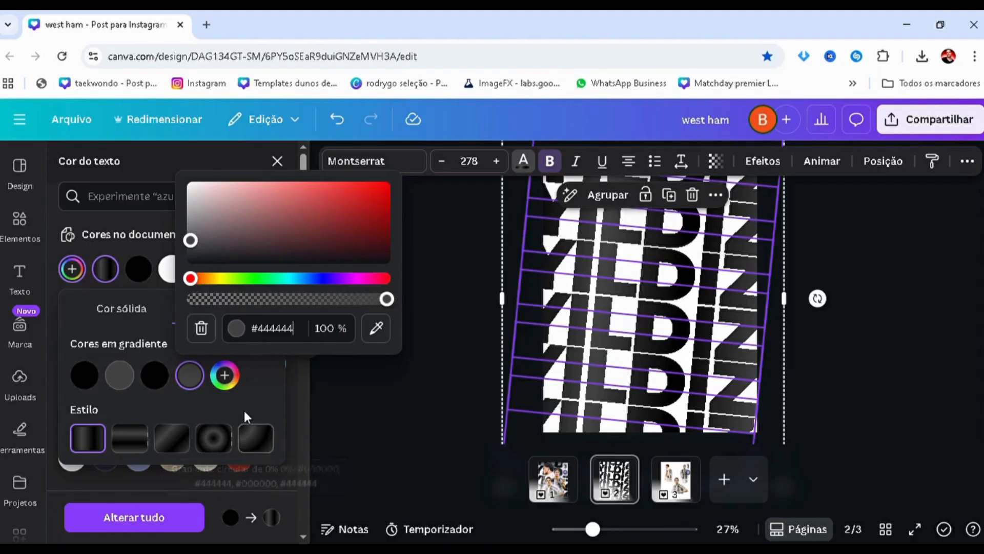
pyautogui.click(149, 450)
pyautogui.click(212, 448)
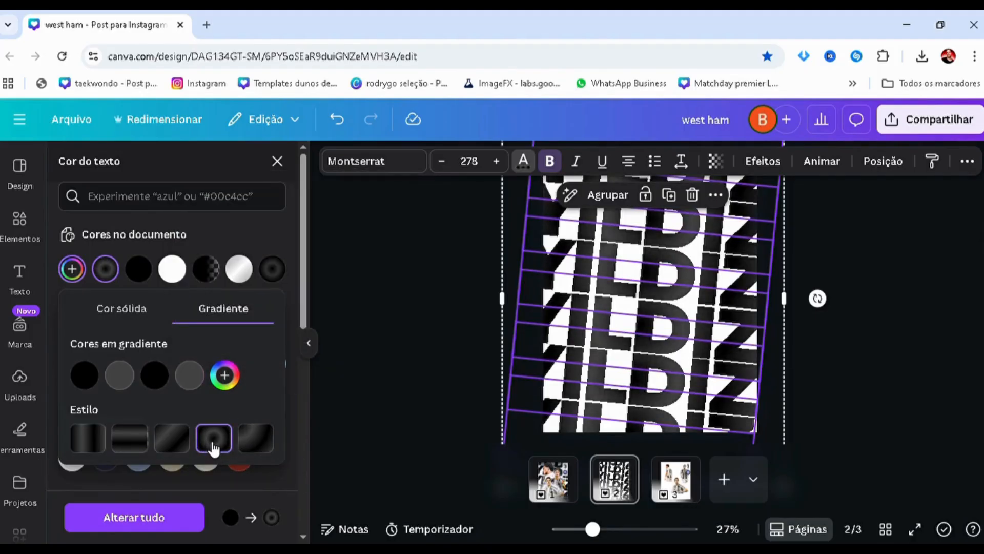
pyautogui.click(444, 360)
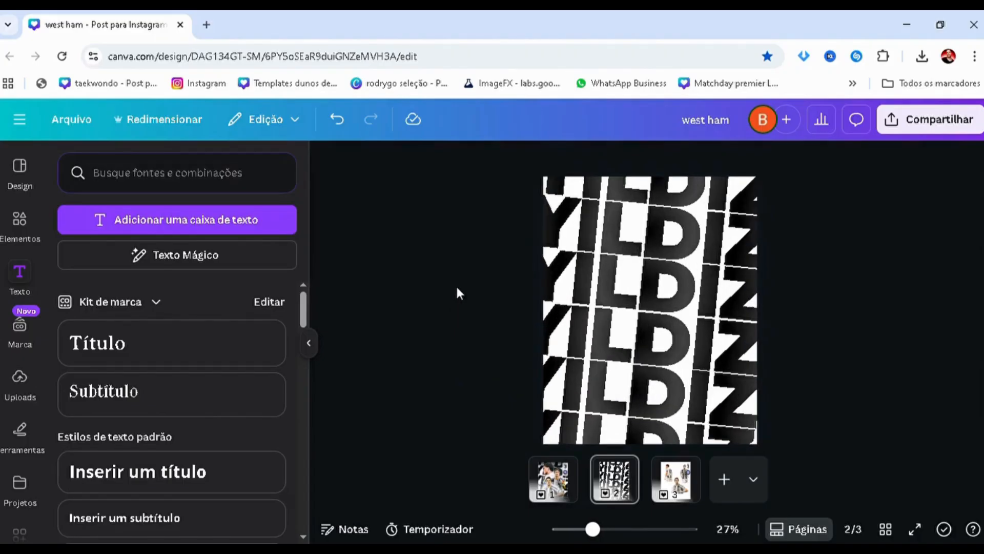
pyautogui.moveTo(532, 208); pyautogui.dragTo(850, 386)
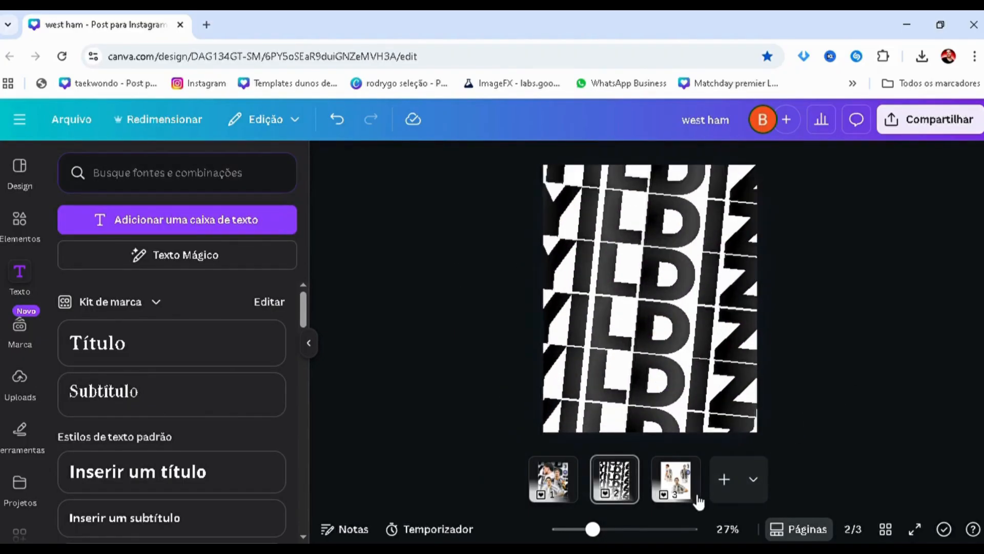
# Copy the player cutout with hands on his shirt from page 3 to page 2 and crop its empty side margins
pyautogui.click(676, 479)
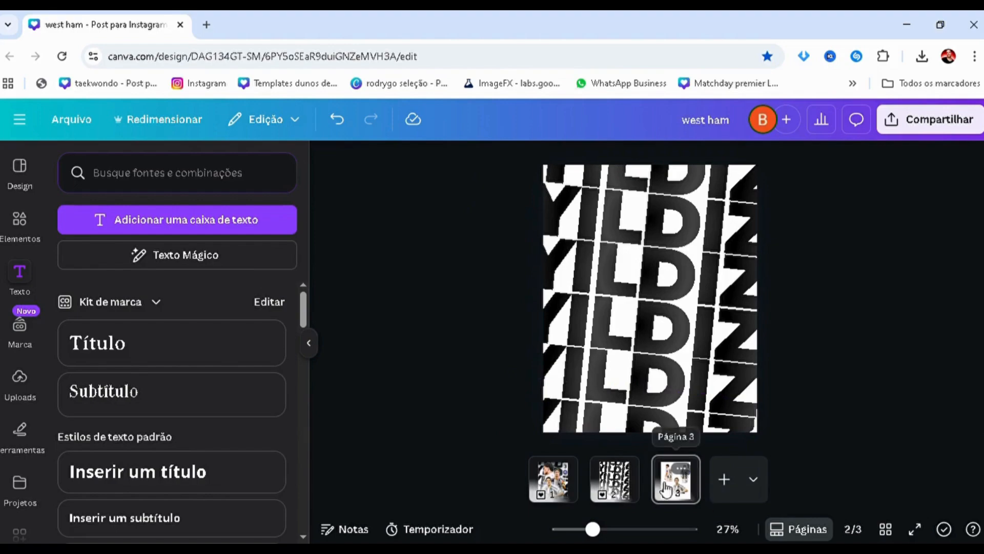
pyautogui.click(607, 480)
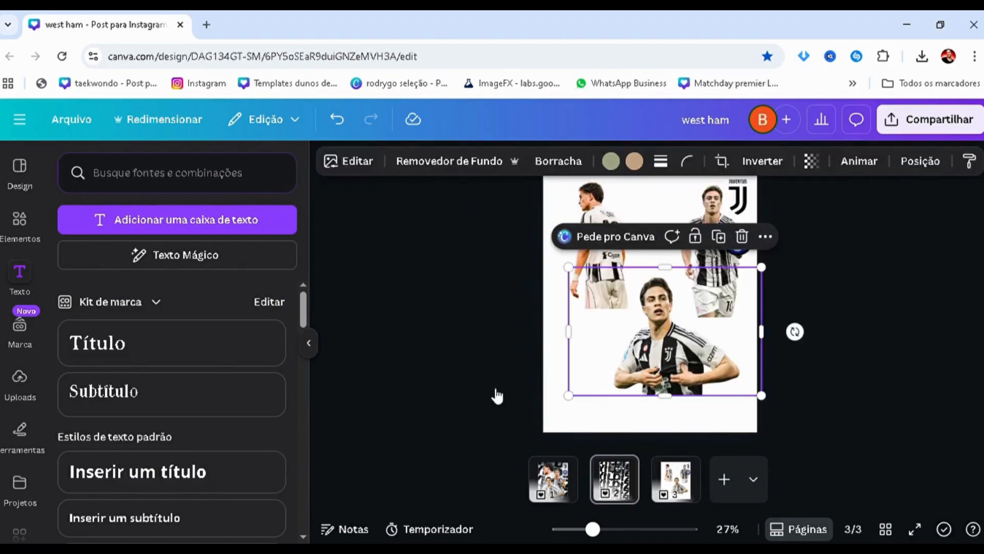
pyautogui.hotkey('ctrl', 'v')
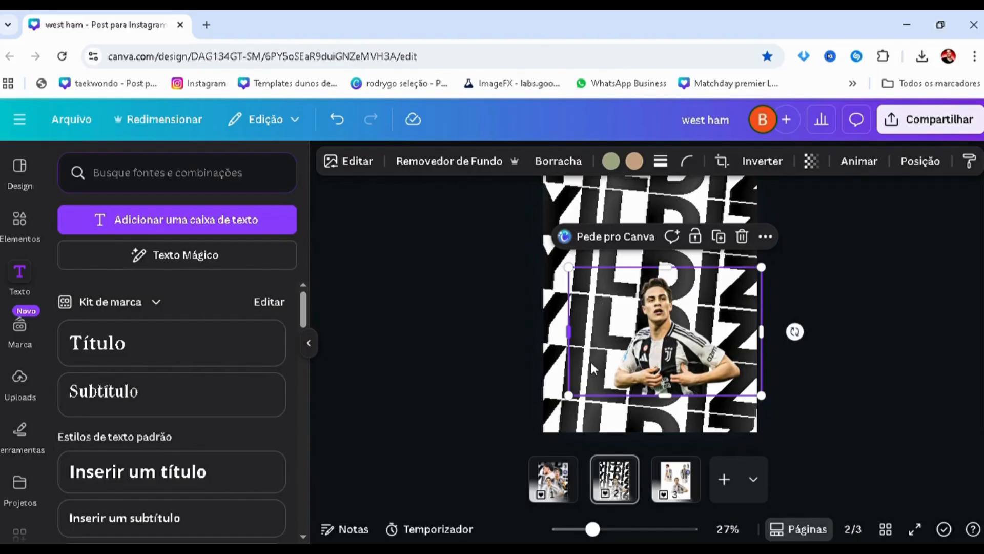
pyautogui.moveTo(569, 331); pyautogui.dragTo(586, 331)
pyautogui.moveTo(762, 332); pyautogui.dragTo(748, 332)
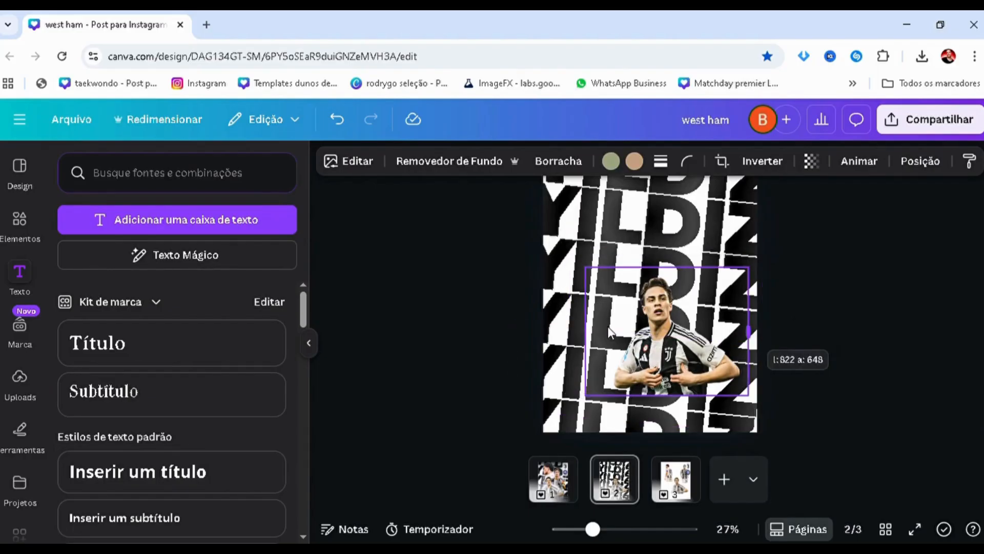
pyautogui.moveTo(586, 331); pyautogui.dragTo(604, 331)
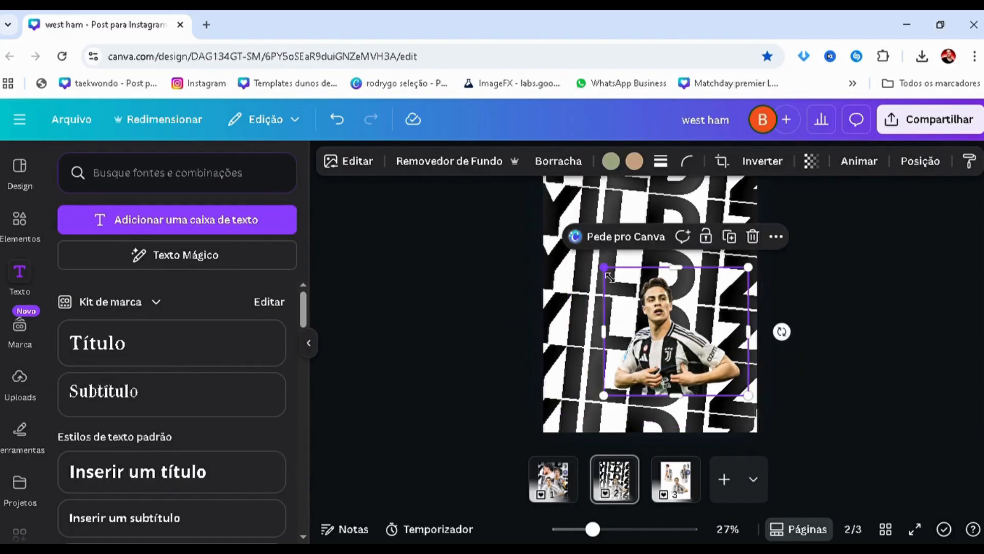
# Enlarge the pasted player cutout and place it against page 2's bottom edge, left of center, using page 1 as reference
pyautogui.moveTo(604, 267); pyautogui.dragTo(531, 215)
pyautogui.moveTo(594, 326); pyautogui.dragTo(582, 364)
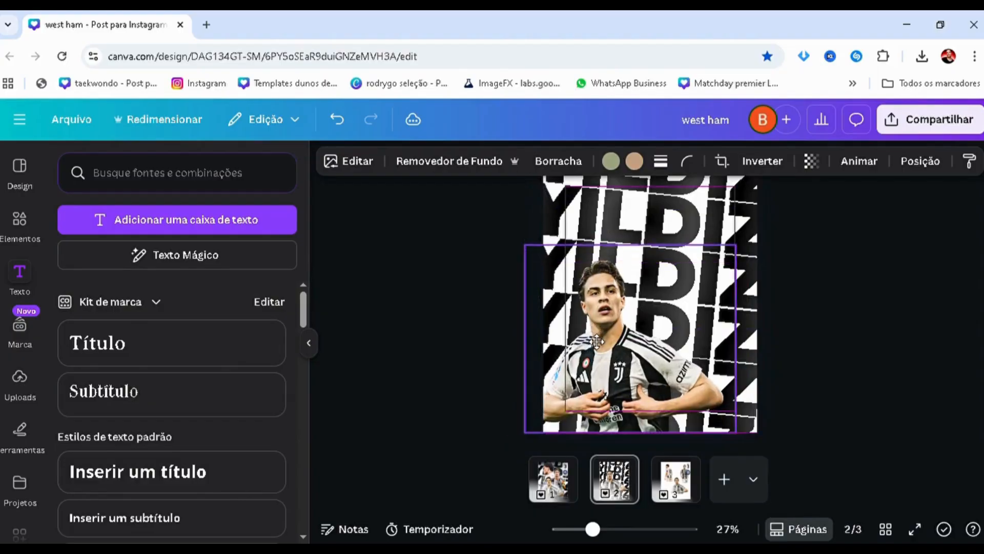
pyautogui.click(562, 477)
pyautogui.click(615, 487)
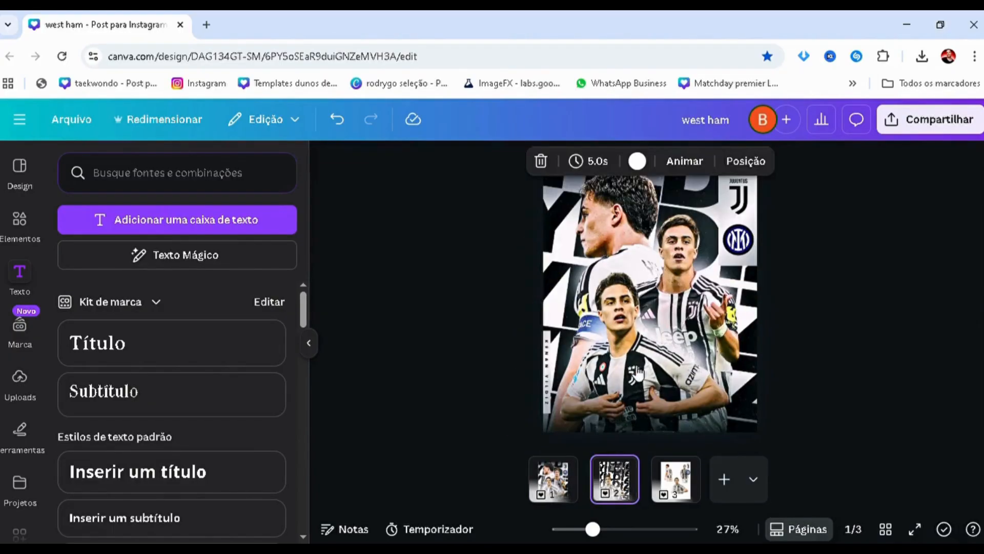
pyautogui.click(545, 279)
pyautogui.moveTo(525, 246); pyautogui.dragTo(532, 251)
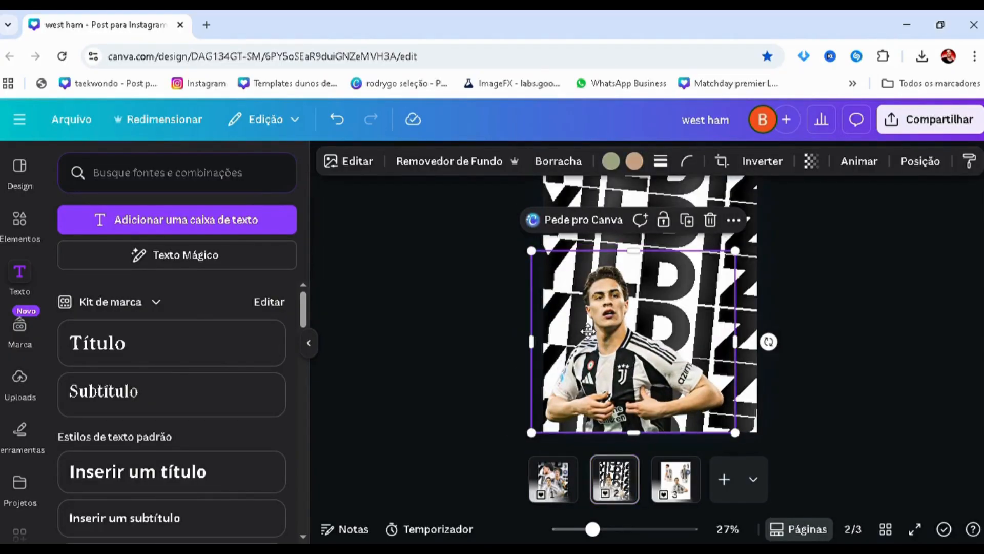
pyautogui.moveTo(588, 330); pyautogui.dragTo(595, 331)
pyautogui.moveTo(539, 251); pyautogui.dragTo(557, 268)
pyautogui.click(469, 343)
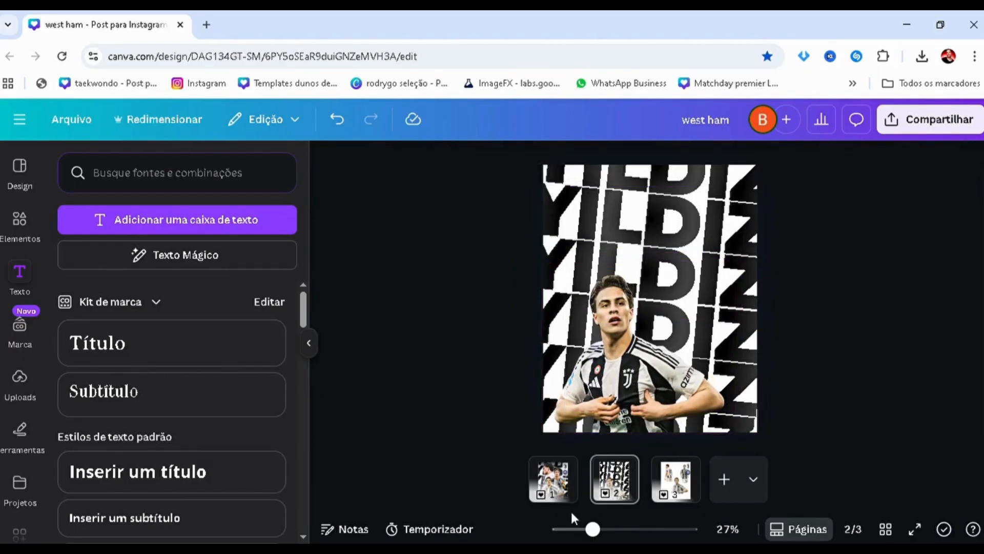
# Nudge the front player cutout slightly right and tilt it slightly clockwise, keeping its lower edge flush with the page bottom
pyautogui.click(618, 484)
pyautogui.click(631, 382)
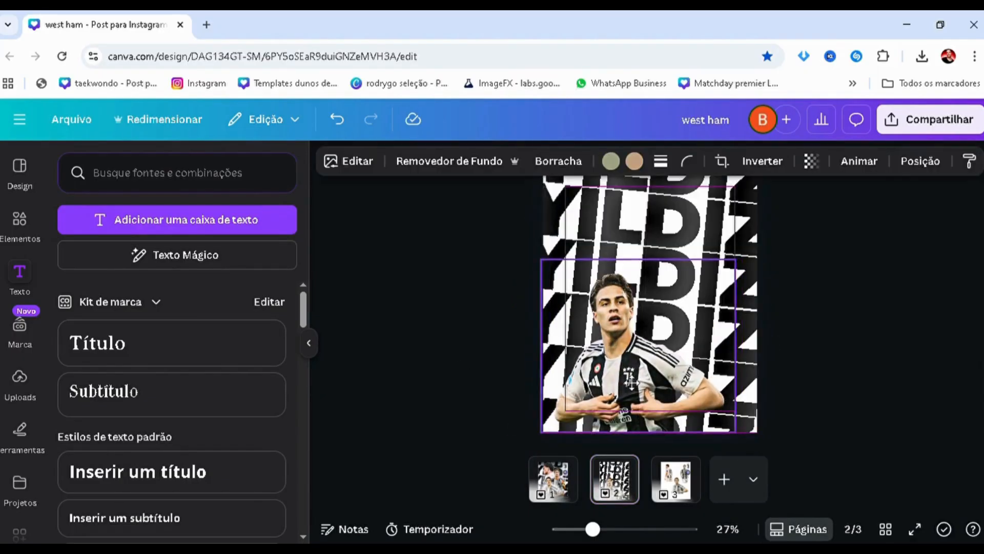
pyautogui.moveTo(631, 382); pyautogui.dragTo(634, 382)
pyautogui.click(487, 364)
pyautogui.click(714, 361)
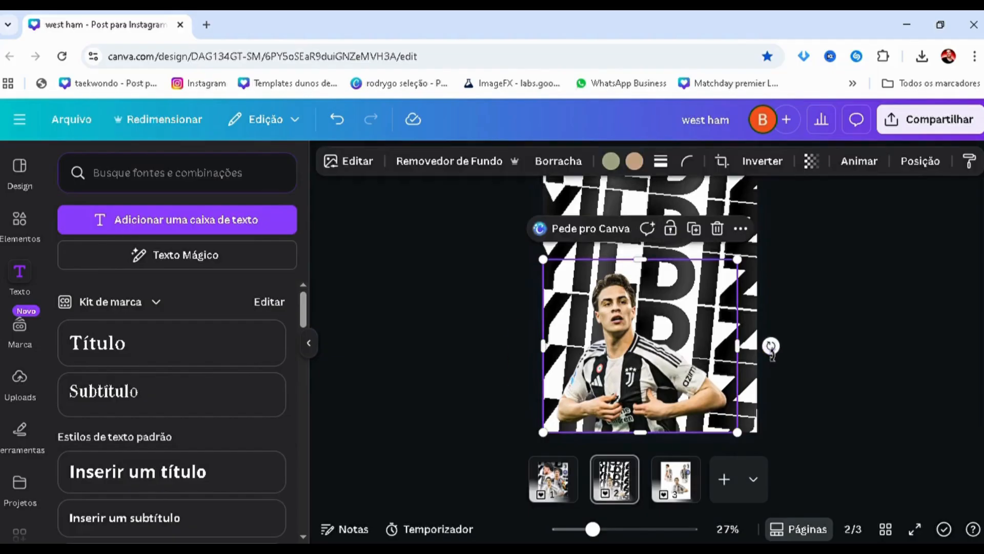
pyautogui.moveTo(771, 347); pyautogui.dragTo(777, 360)
pyautogui.click(520, 360)
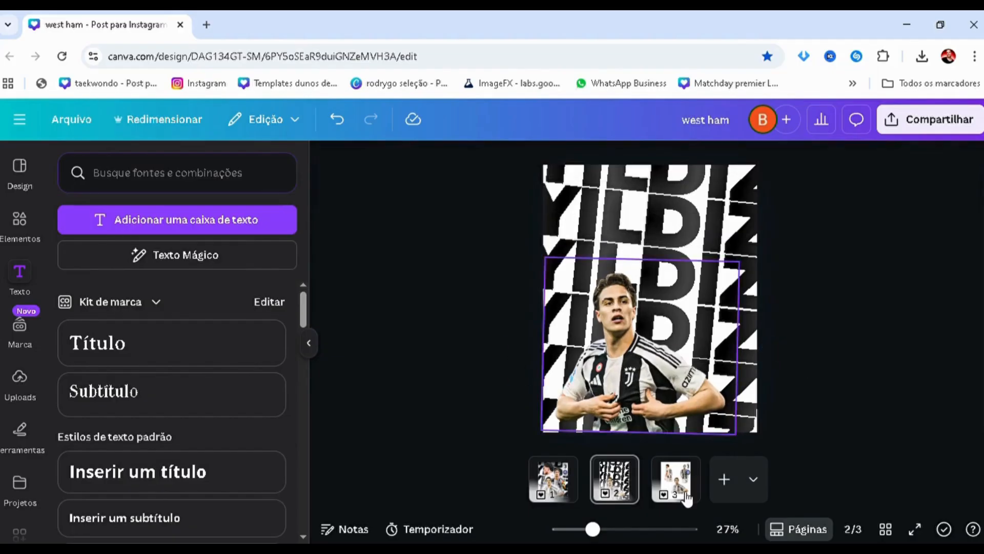
pyautogui.click(613, 427)
pyautogui.moveTo(616, 437); pyautogui.dragTo(613, 445)
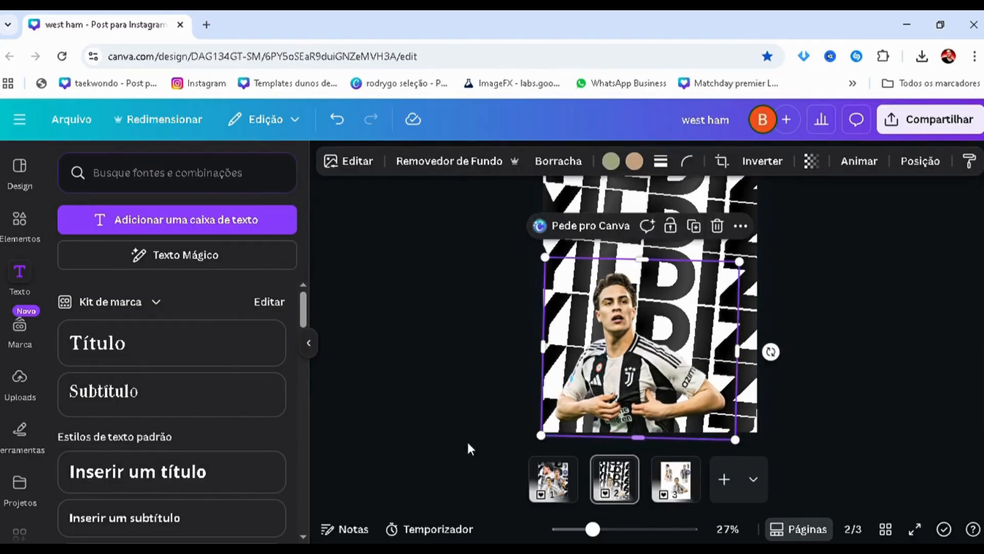
pyautogui.click(469, 448)
# Copy the running player cutout from page 3 to page 2 and layer it directly behind the front player
pyautogui.click(666, 488)
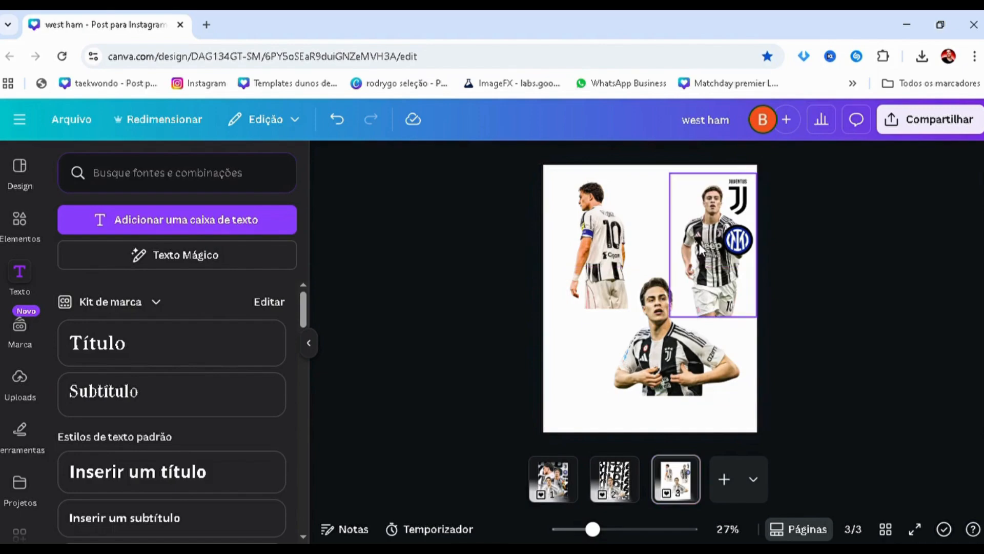
pyautogui.click(701, 253)
pyautogui.click(615, 480)
pyautogui.hotkey('ctrl', 'v')
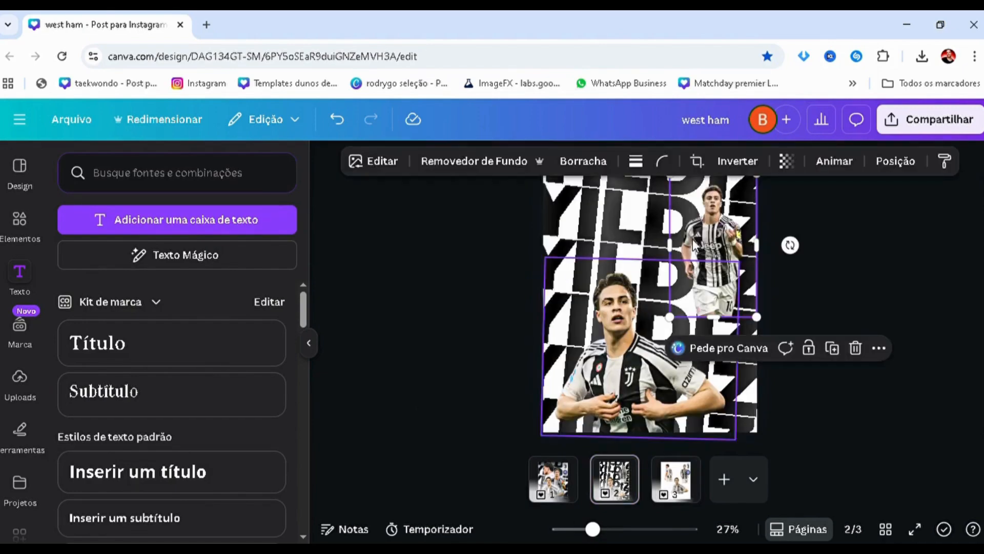
pyautogui.rightClick(696, 246)
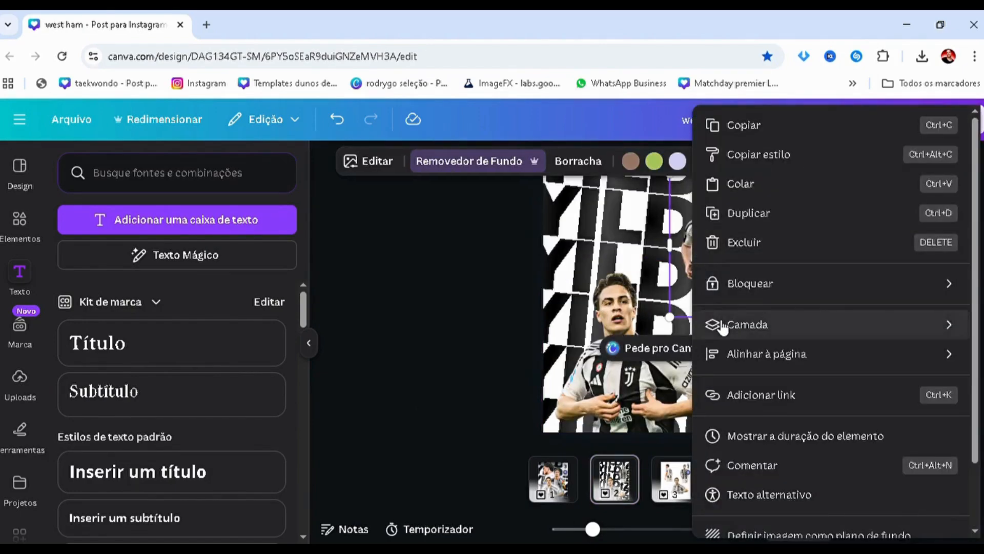
pyautogui.moveTo(723, 328)
pyautogui.click(544, 455)
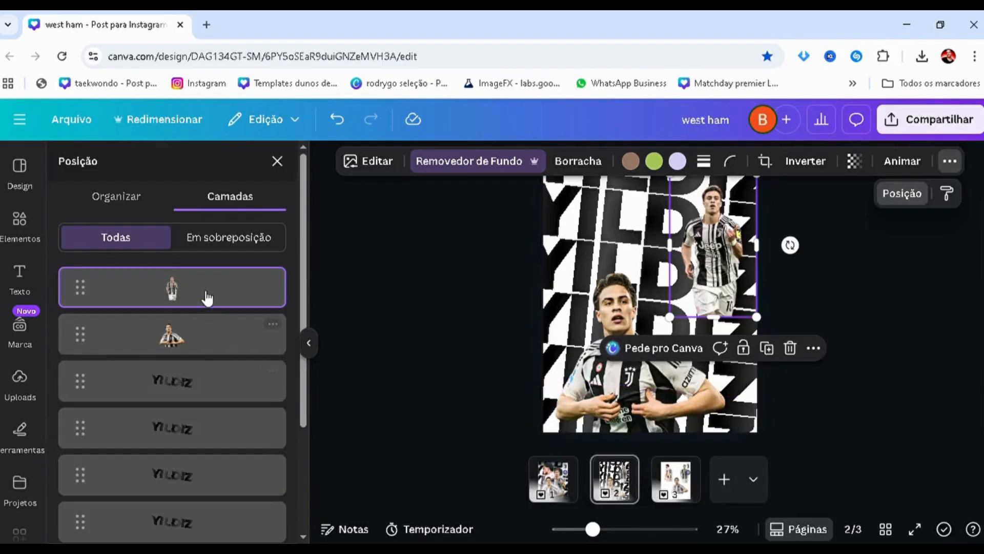
pyautogui.moveTo(208, 297); pyautogui.dragTo(183, 361)
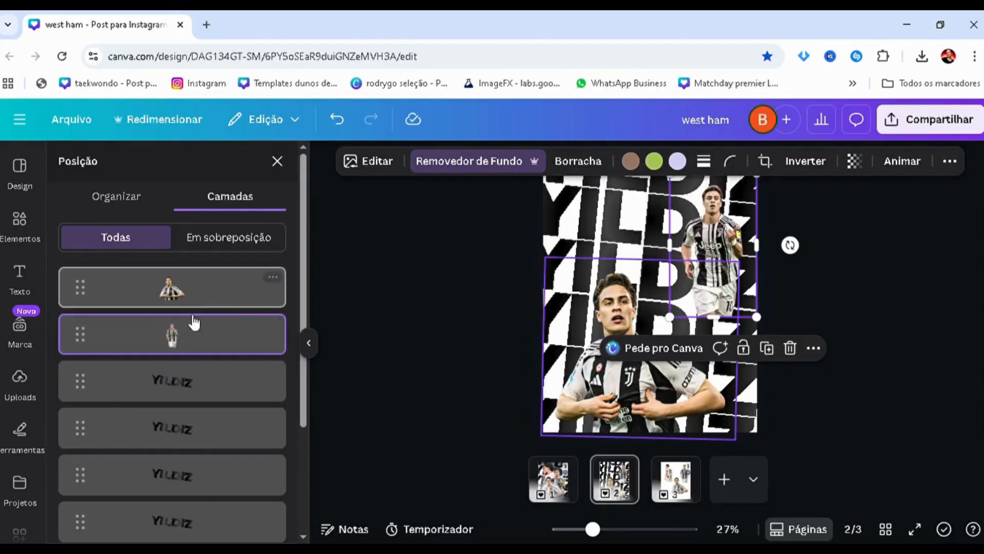
# Enlarge the running player cutout and place it behind the front player's shoulder on the page's right half, comparing with page 1
pyautogui.moveTo(689, 209); pyautogui.dragTo(665, 327)
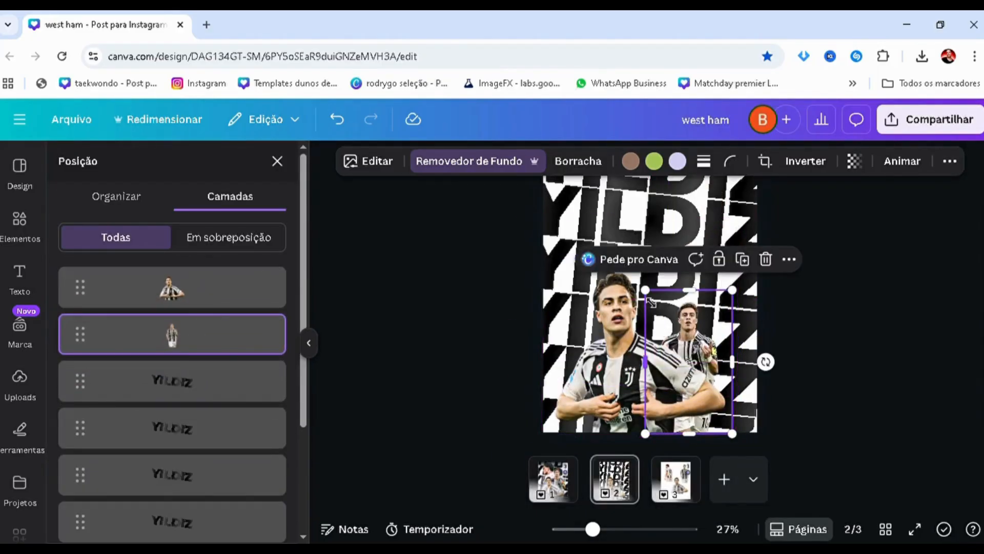
pyautogui.moveTo(613, 268); pyautogui.dragTo(562, 208)
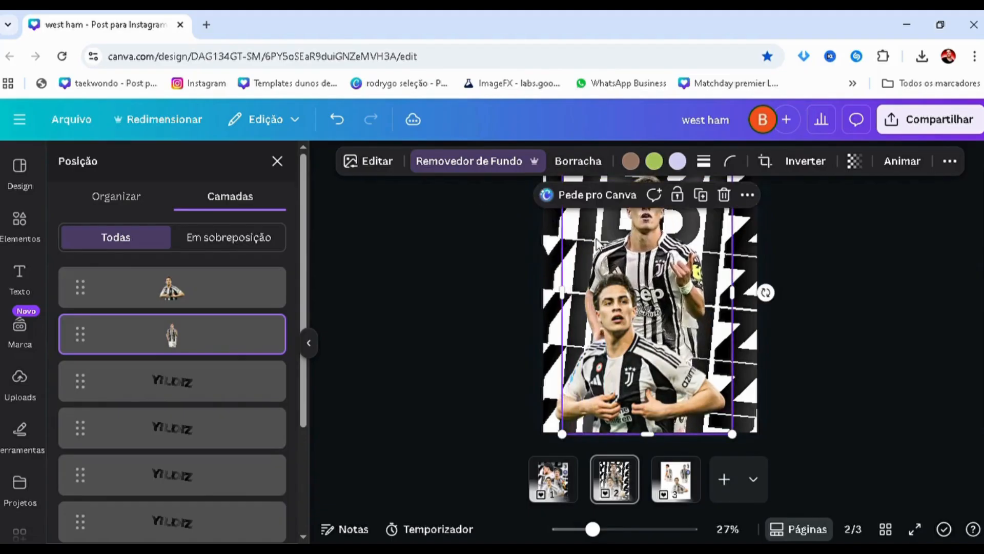
pyautogui.moveTo(639, 235); pyautogui.dragTo(675, 292)
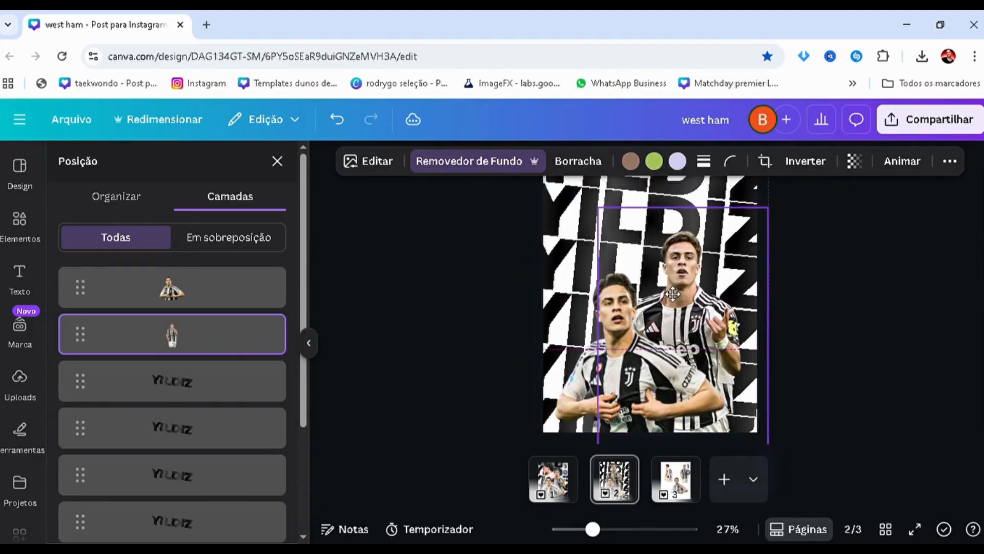
pyautogui.click(553, 493)
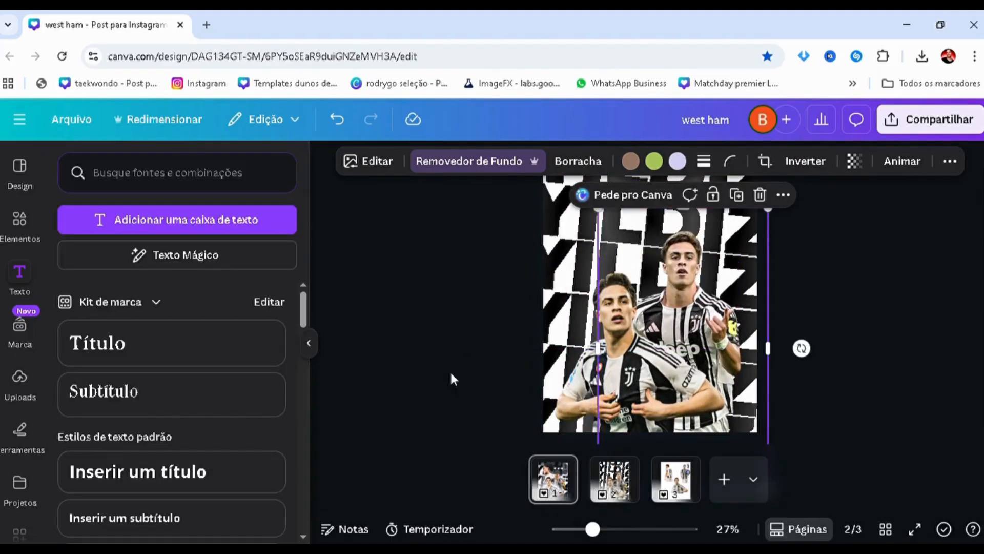
pyautogui.click(610, 487)
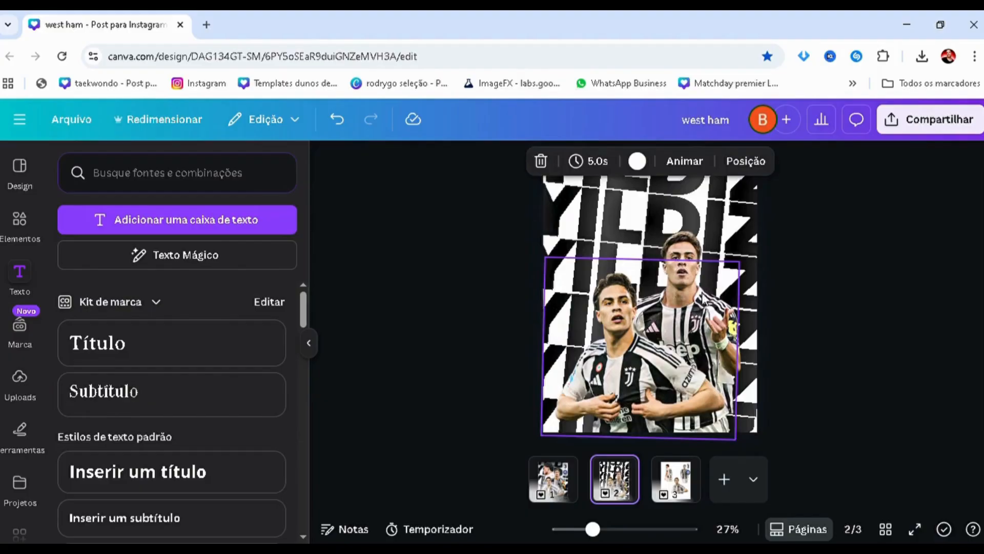
# Nudge the running player cutout slightly up and to the left behind the front player
pyautogui.click(715, 252)
pyautogui.moveTo(718, 251); pyautogui.dragTo(717, 249)
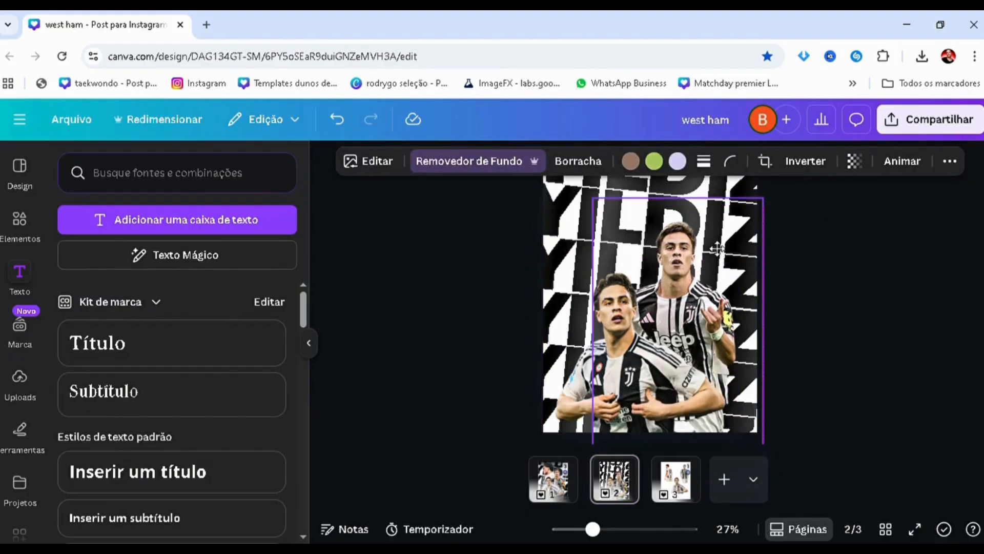
pyautogui.click(399, 341)
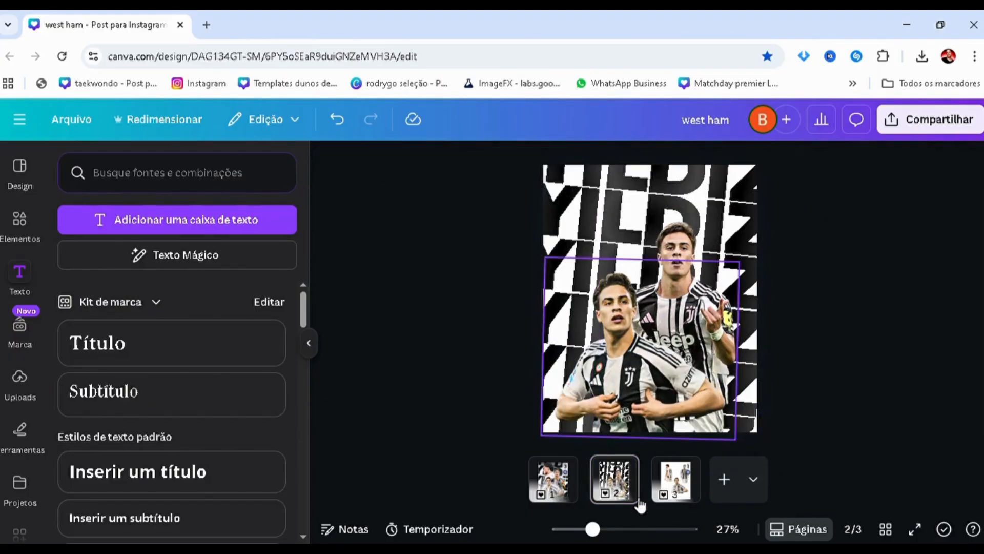
# Copy the back-facing number 10 player cutout from page 3 to page 2 and layer it behind the other two players
pyautogui.click(666, 488)
pyautogui.click(597, 251)
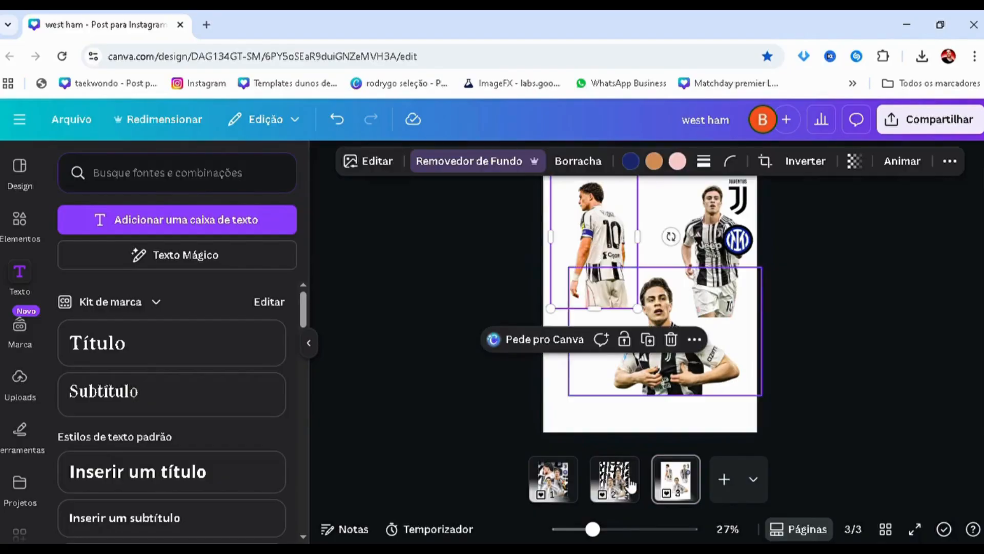
pyautogui.click(630, 486)
pyautogui.click(582, 305)
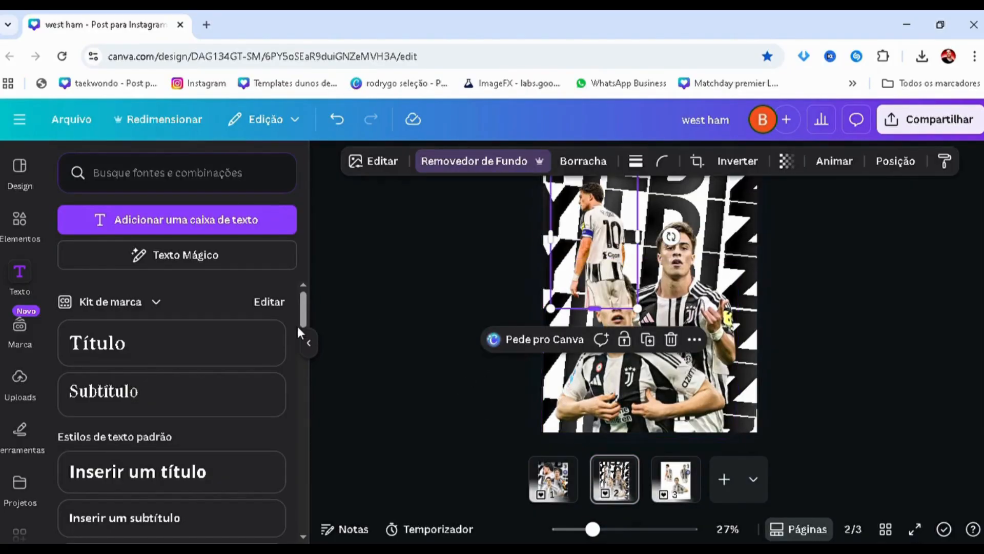
pyautogui.hotkey('alt', '1')
pyautogui.moveTo(180, 299); pyautogui.dragTo(178, 355)
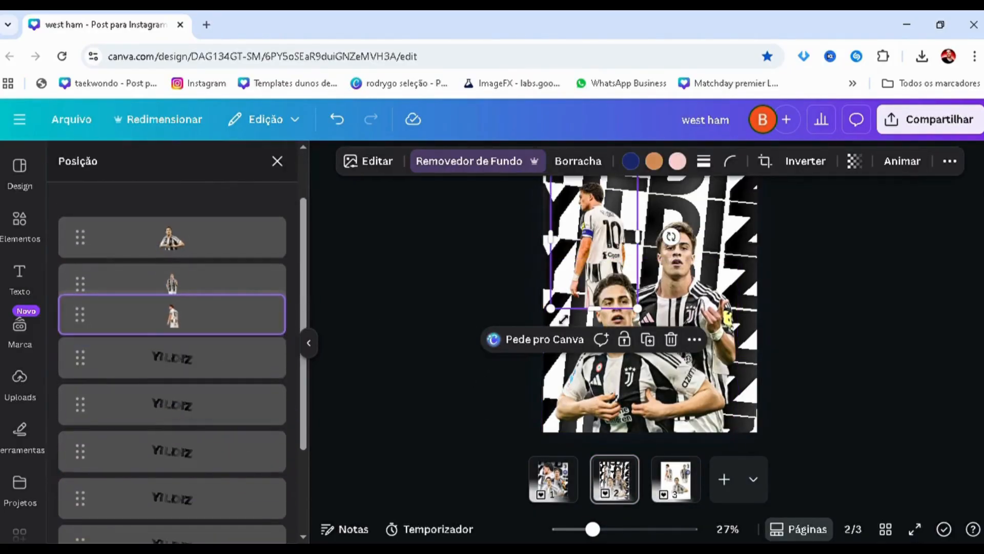
# Enlarge the back-facing player cutout, tilt it slightly clockwise and place it on the page's upper left behind the others, comparing with page 1
pyautogui.moveTo(563, 318); pyautogui.dragTo(442, 444)
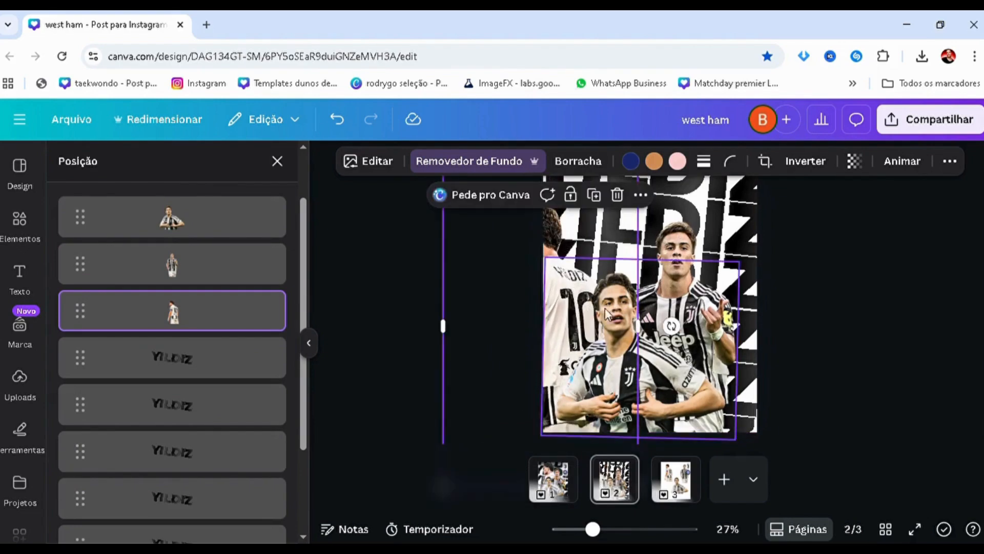
pyautogui.moveTo(673, 328); pyautogui.dragTo(678, 336)
pyautogui.moveTo(545, 343); pyautogui.dragTo(618, 311)
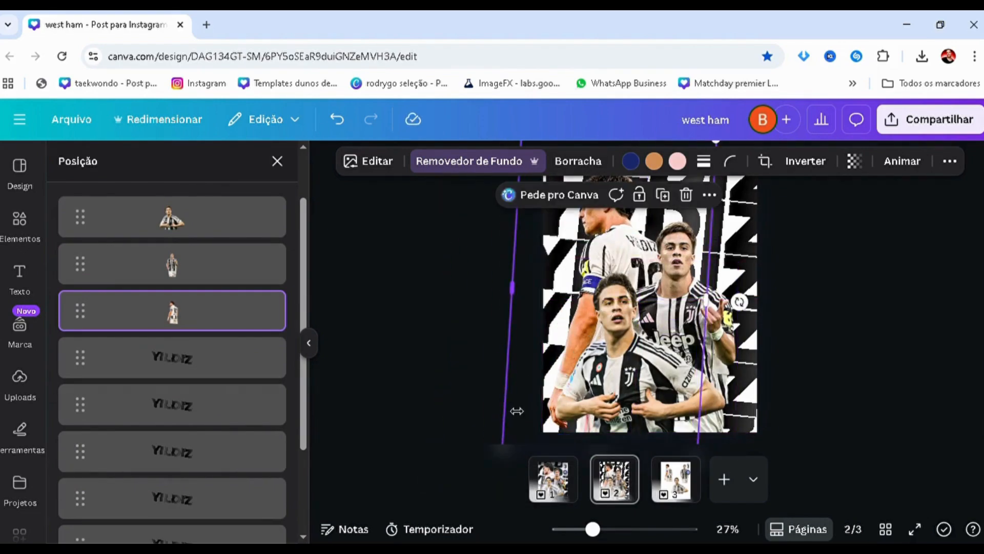
pyautogui.scroll(-3, 517, 411)
pyautogui.scroll(2, 510, 457)
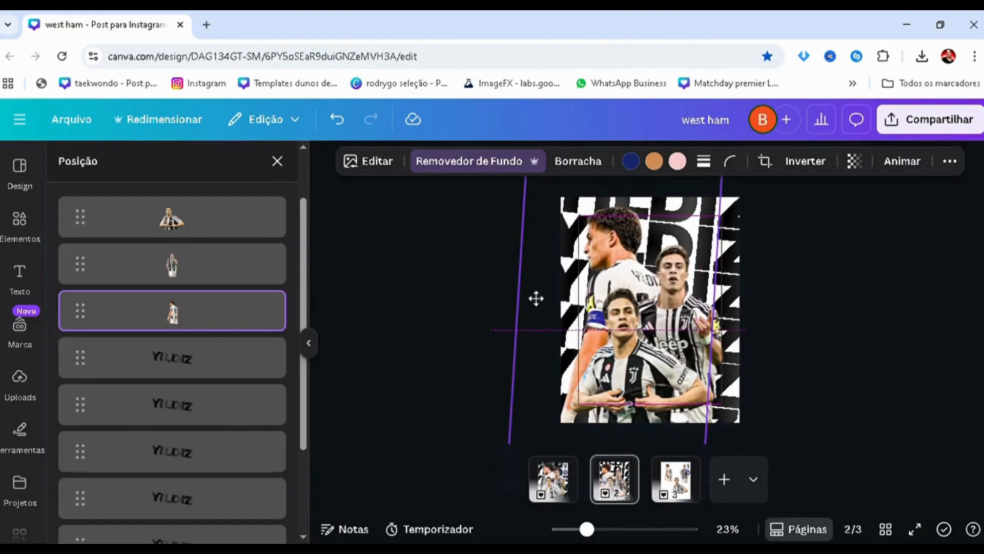
pyautogui.click(538, 298)
pyautogui.click(455, 388)
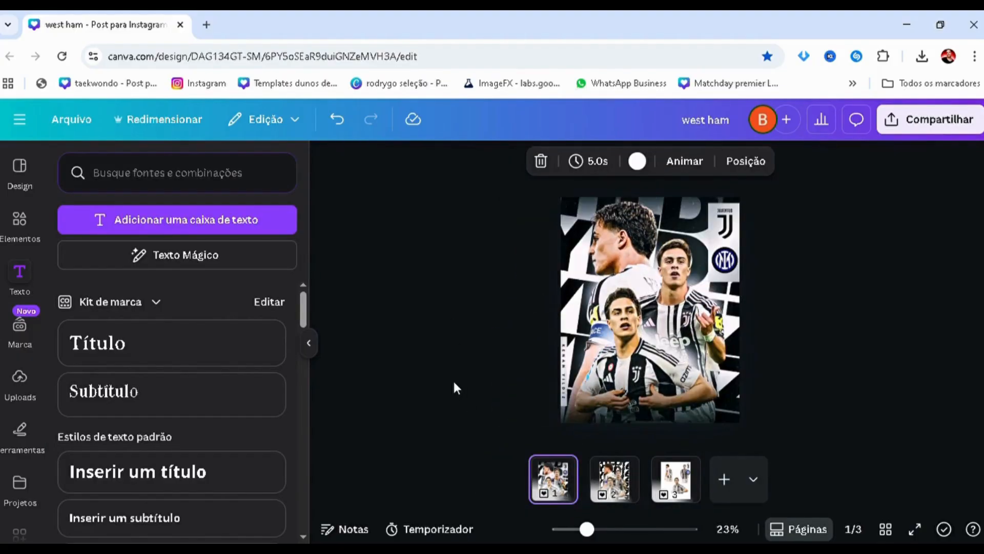
pyautogui.click(616, 470)
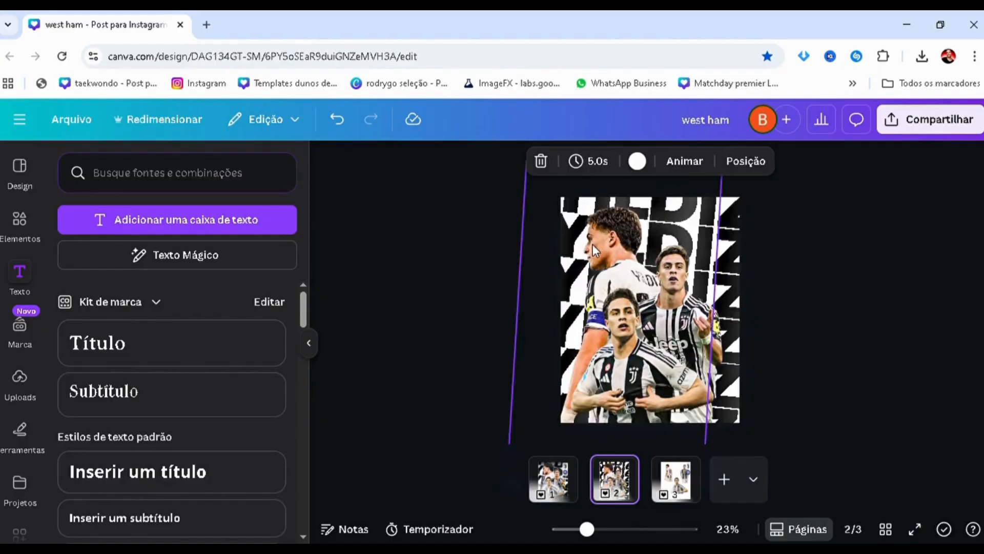
# Enlarge the back-facing player cutout slightly more and reposition it so the head fills the page's upper left
pyautogui.click(567, 269)
pyautogui.scroll(-4, 573, 409)
pyautogui.moveTo(569, 420); pyautogui.dragTo(548, 447)
pyautogui.scroll(3, 584, 297)
pyautogui.moveTo(570, 305); pyautogui.dragTo(588, 298)
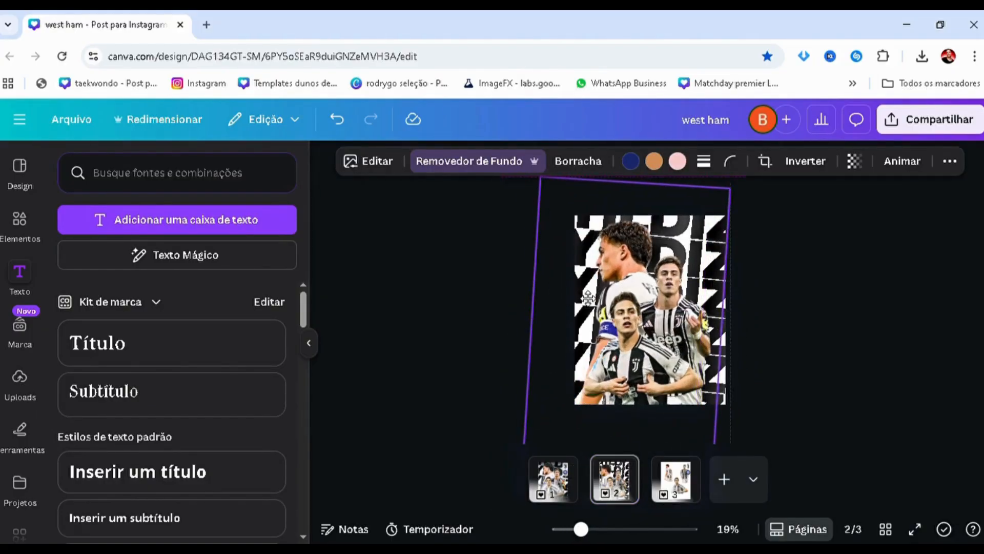
pyautogui.click(491, 296)
# Adjust the front player cutout's image, setting contrast to 30 and vibrance to 12
pyautogui.scroll(3, 468, 301)
pyautogui.scroll(1, 460, 301)
pyautogui.scroll(-2, 457, 307)
pyautogui.scroll(1, 457, 308)
pyautogui.scroll(2, 457, 309)
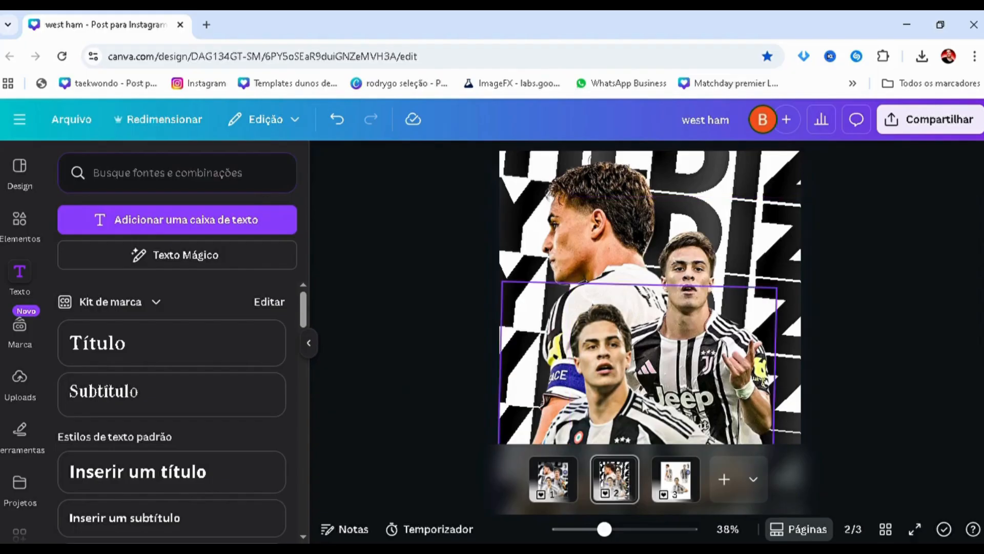
pyautogui.click(549, 385)
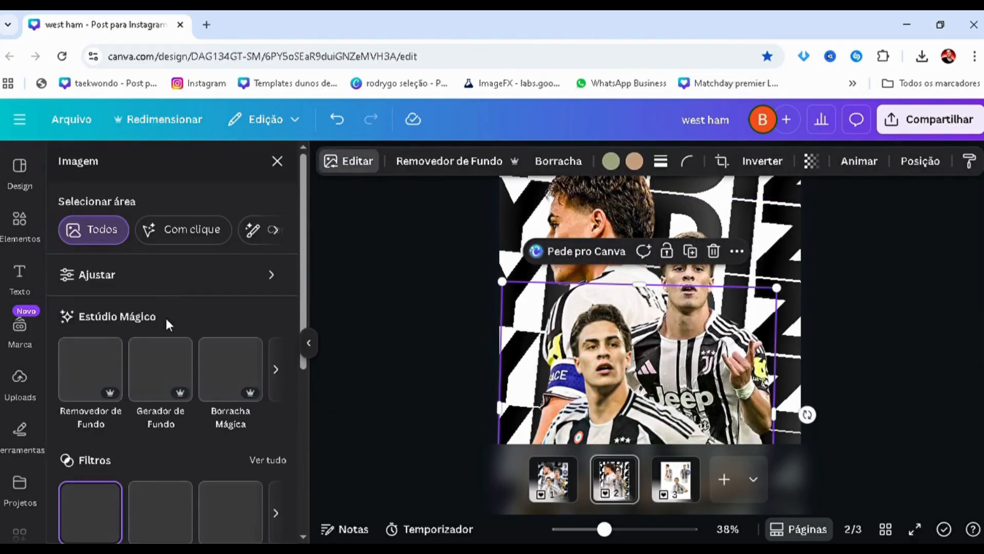
pyautogui.click(174, 277)
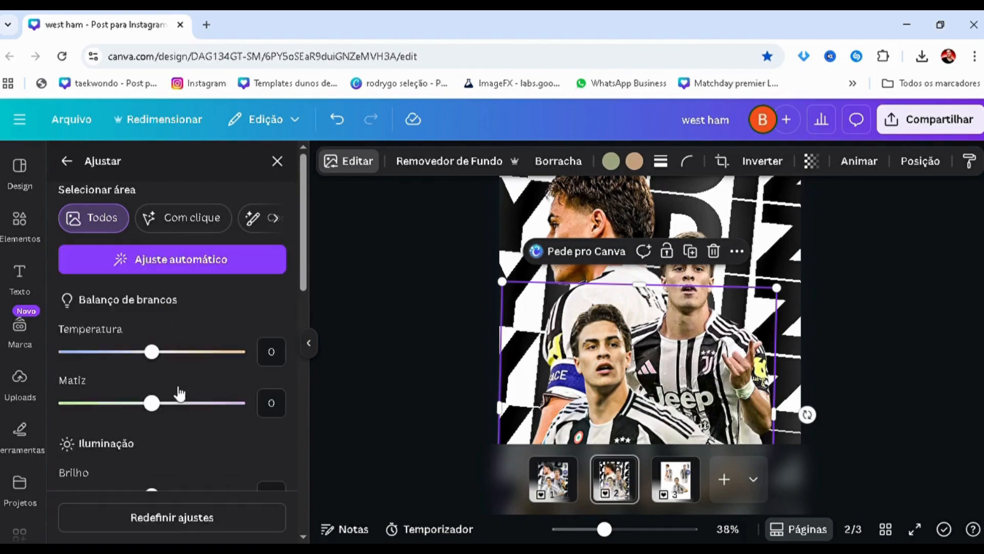
pyautogui.scroll(-5, 170, 373)
pyautogui.scroll(-4, 158, 375)
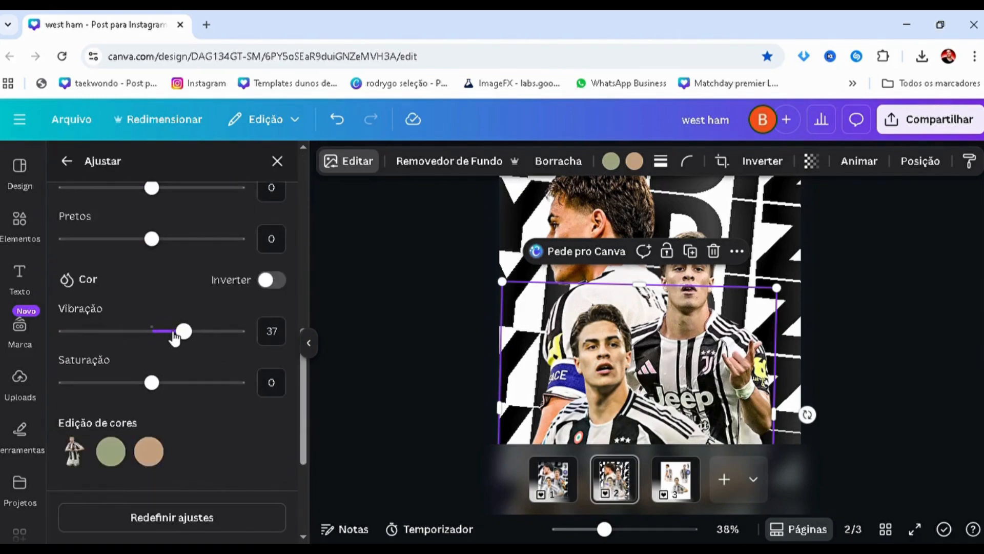
pyautogui.moveTo(175, 339); pyautogui.dragTo(167, 336)
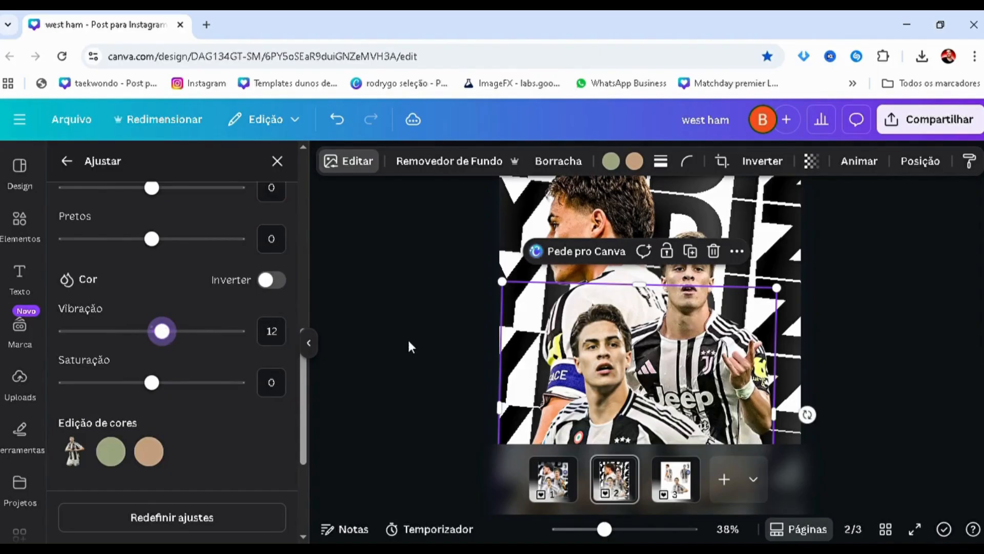
# Try darker and lighter blacks on the front player cutout, settling on a value of 19
pyautogui.scroll(4, 202, 288)
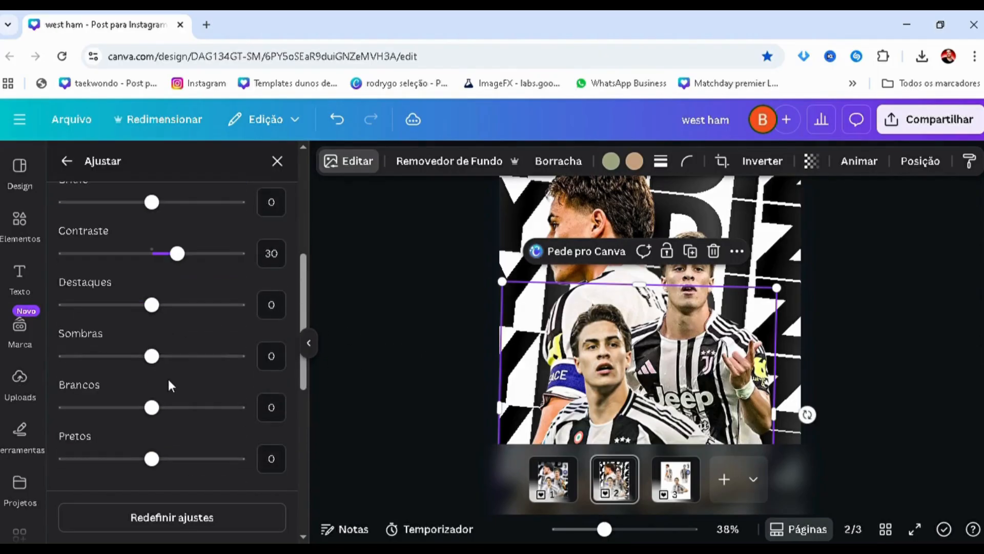
pyautogui.click(111, 458)
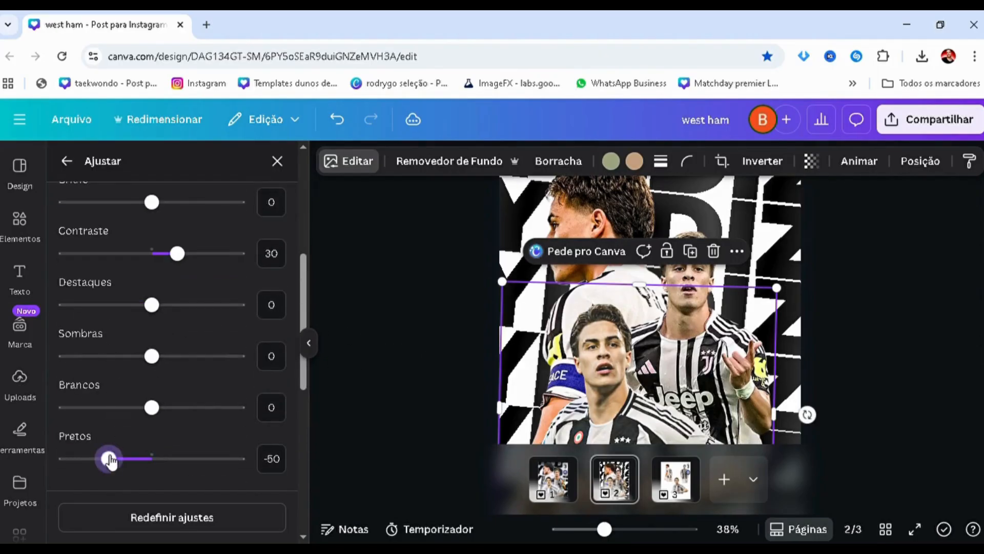
pyautogui.click(208, 458)
pyautogui.moveTo(201, 453); pyautogui.dragTo(171, 452)
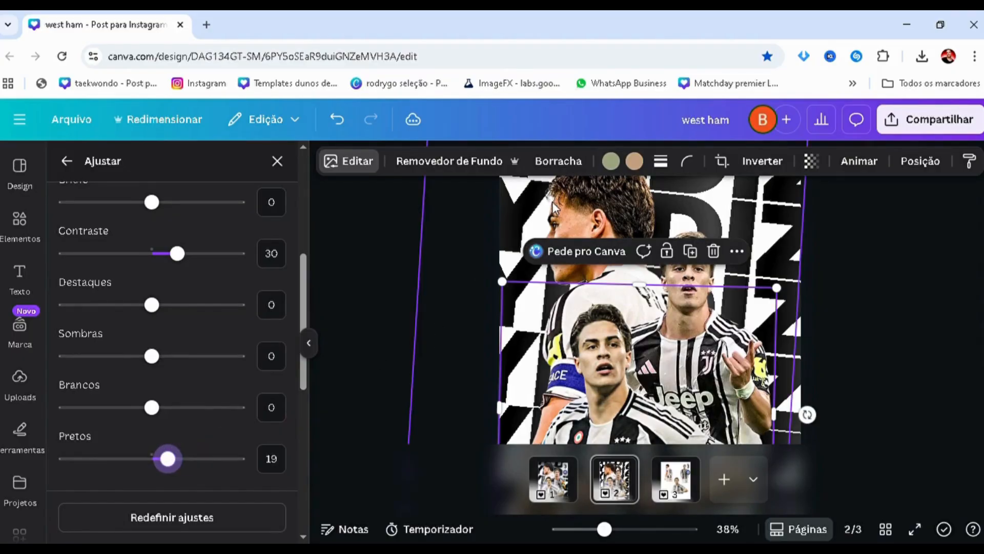
# Set the back-facing player cutout's vibrance to -81 and its contrast to 11
pyautogui.click(395, 304)
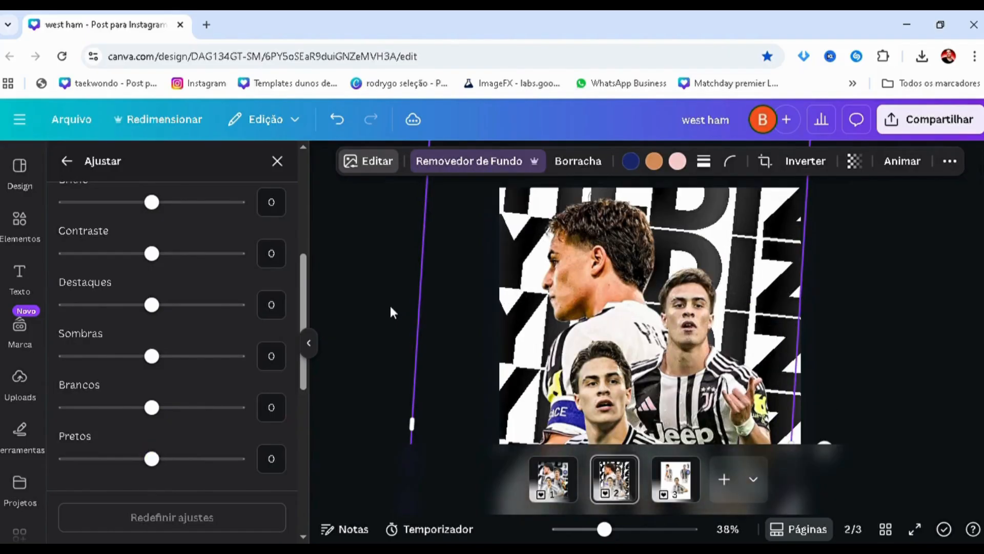
pyautogui.scroll(-4, 236, 353)
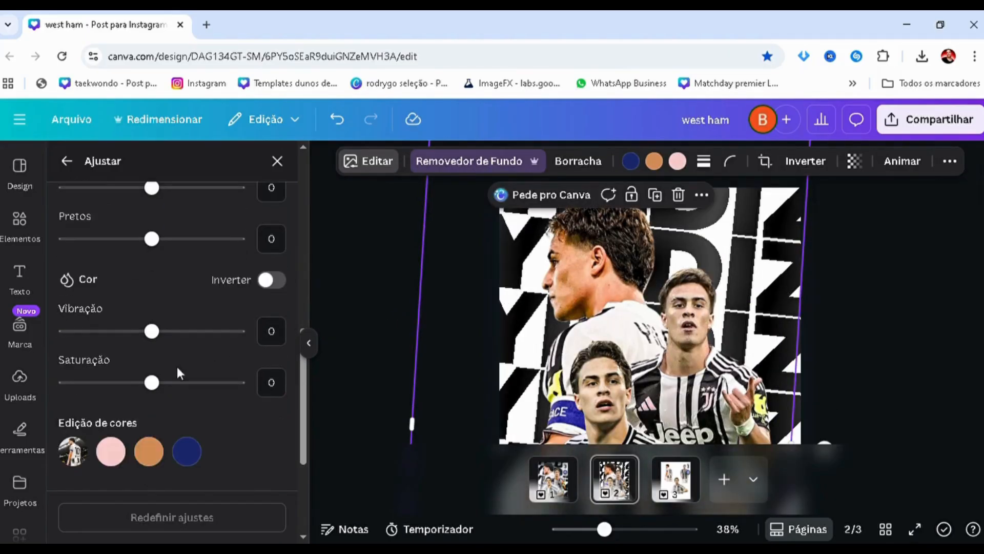
pyautogui.moveTo(102, 333); pyautogui.dragTo(98, 340)
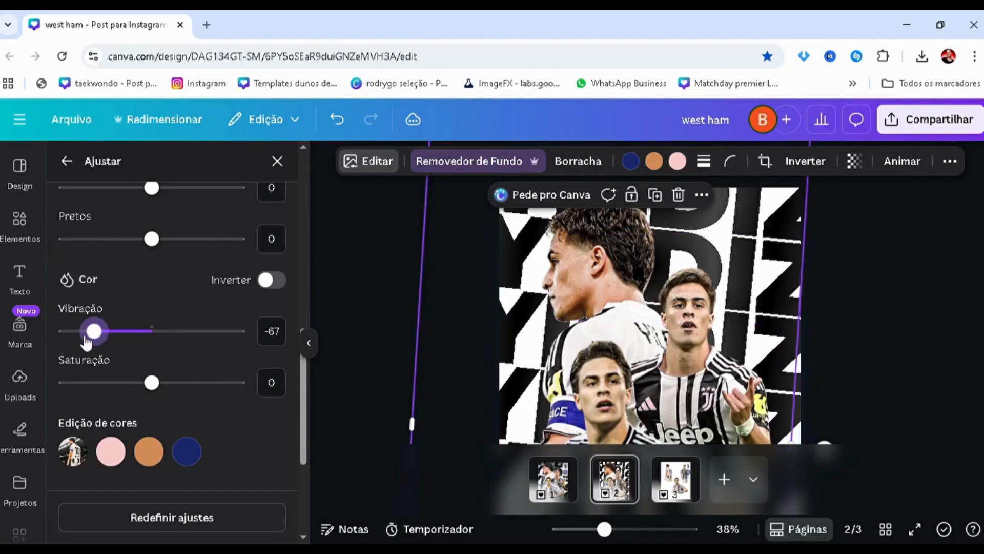
pyautogui.moveTo(93, 333); pyautogui.dragTo(89, 340)
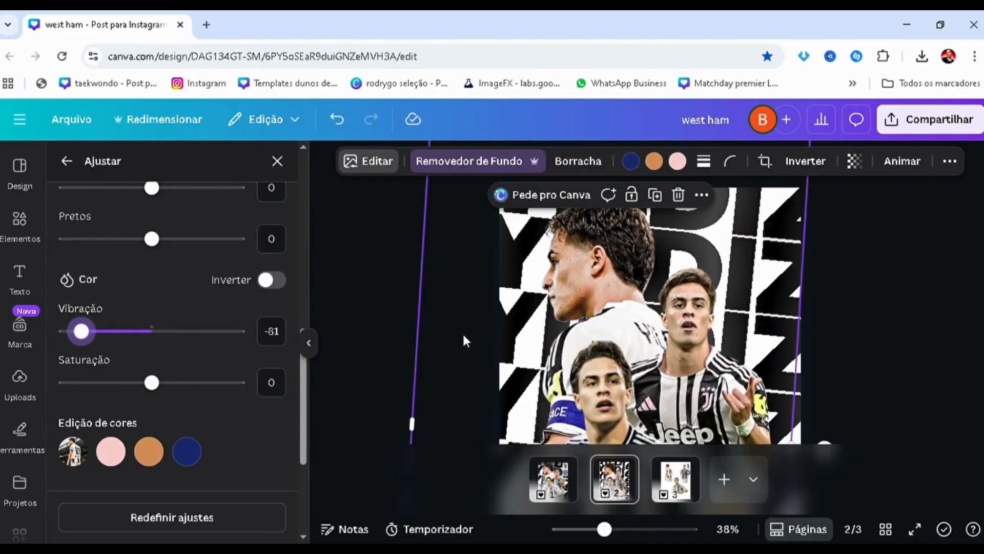
pyautogui.scroll(6, 195, 353)
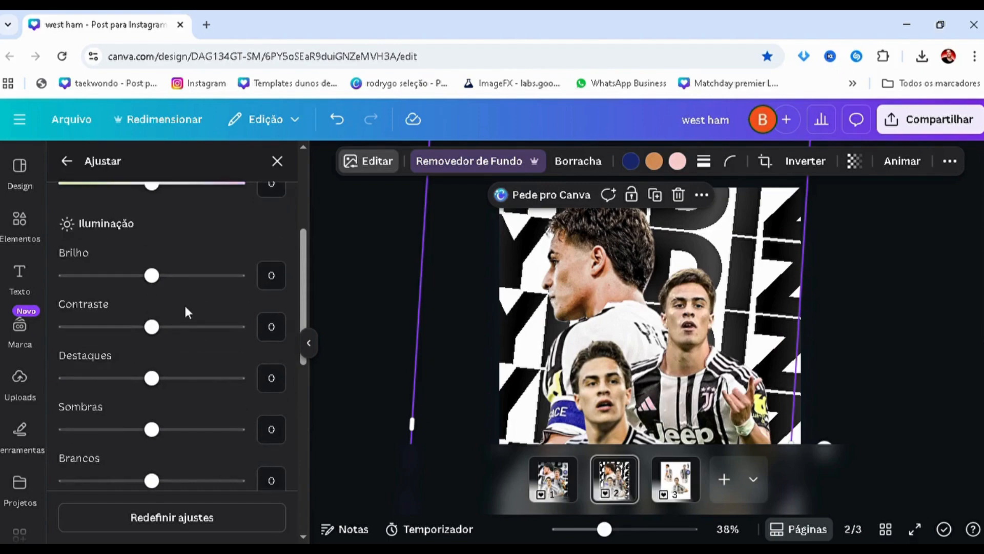
pyautogui.moveTo(179, 331); pyautogui.dragTo(161, 326)
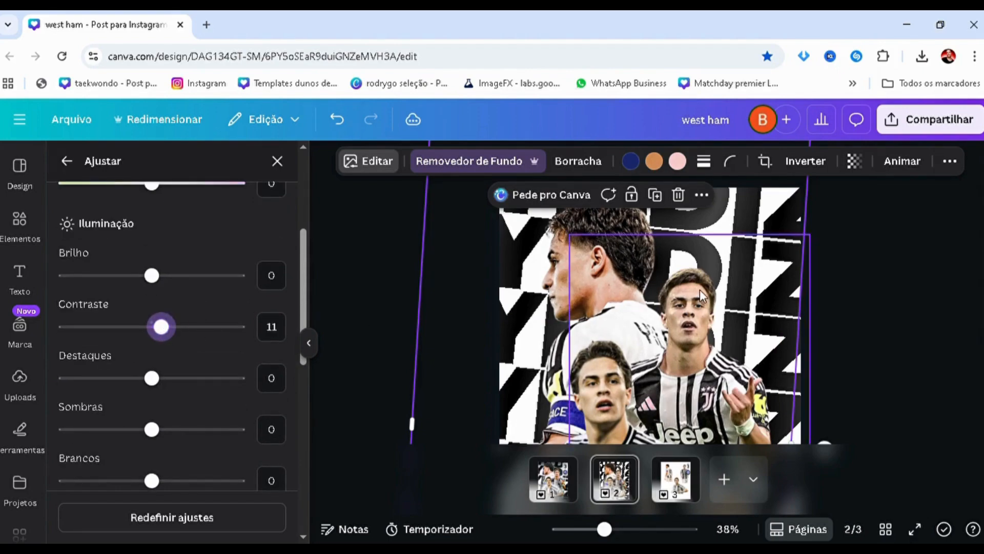
pyautogui.click(174, 327)
pyautogui.click(903, 352)
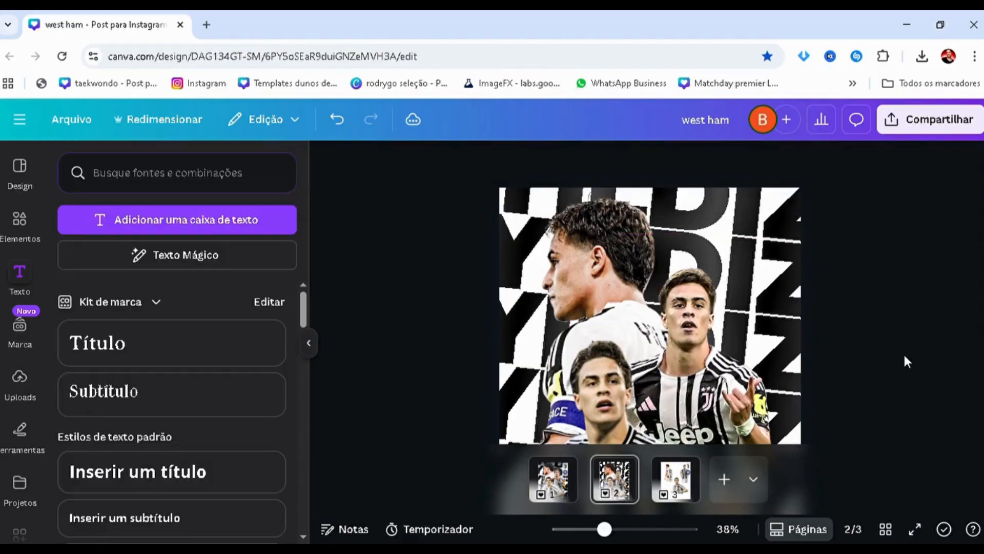
# Add a square shape to page 2 and fill it with black
pyautogui.scroll(-2, 897, 350)
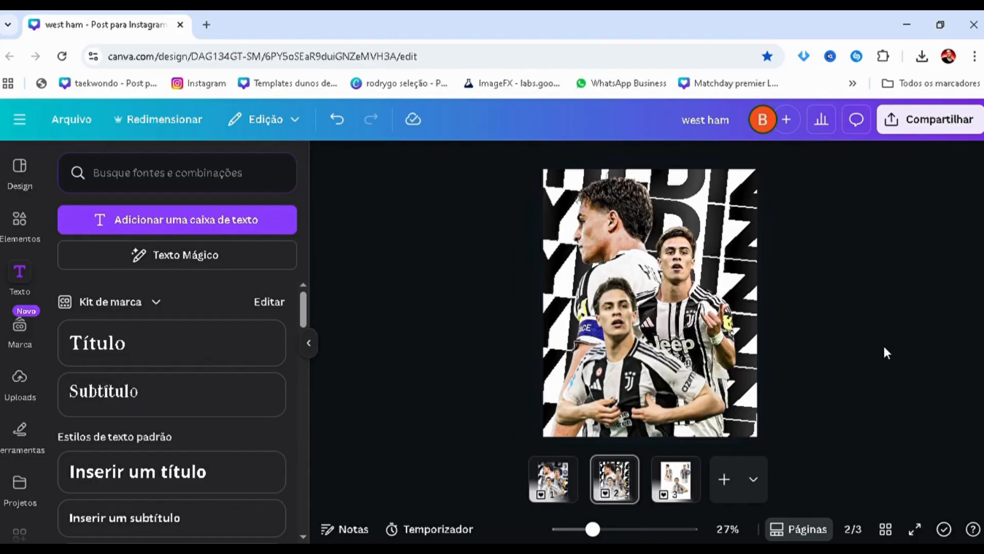
pyautogui.click(43, 236)
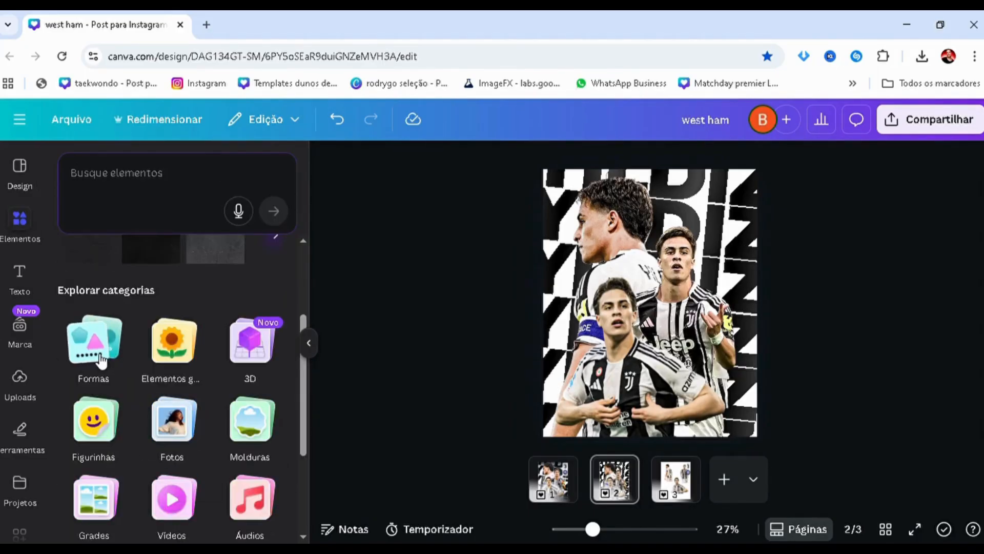
pyautogui.click(102, 363)
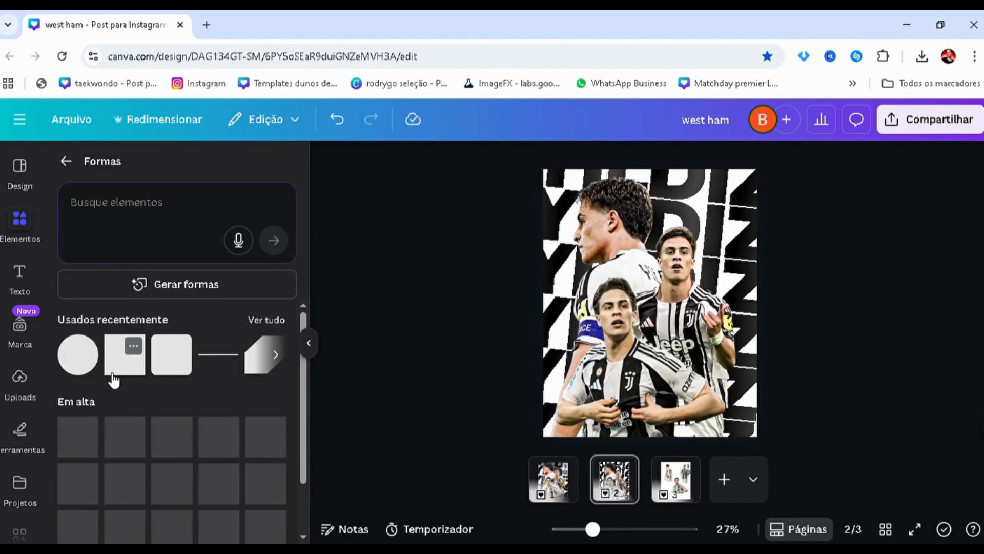
pyautogui.click(116, 371)
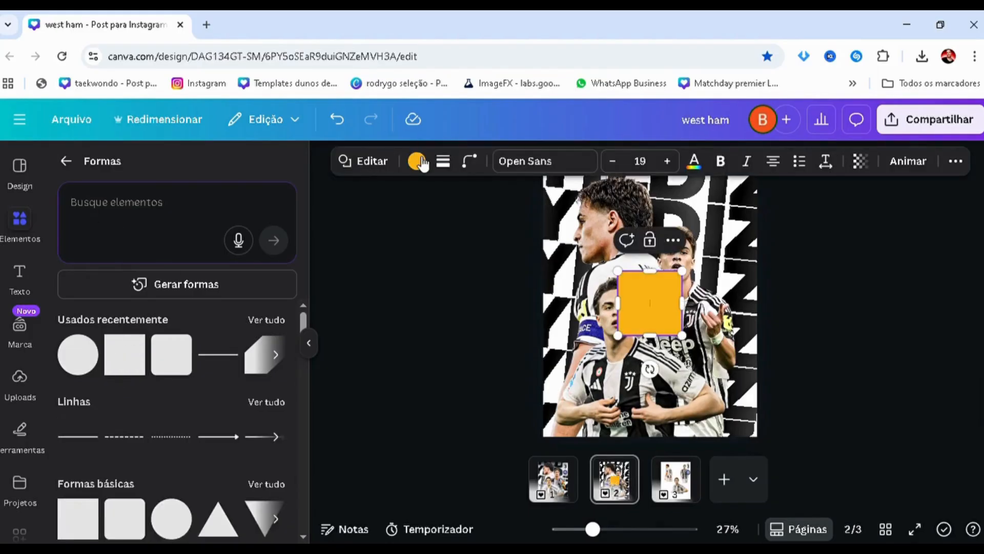
pyautogui.click(142, 272)
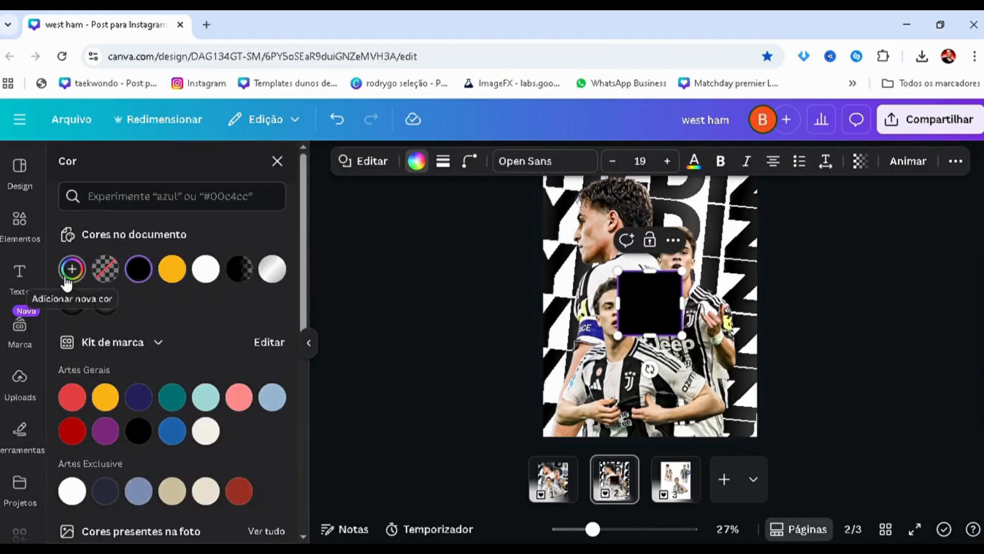
# Change the square's fill to a linear gradient from black #000000 to fully transparent black at 0% opacity
pyautogui.click(72, 269)
pyautogui.click(232, 309)
pyautogui.click(119, 374)
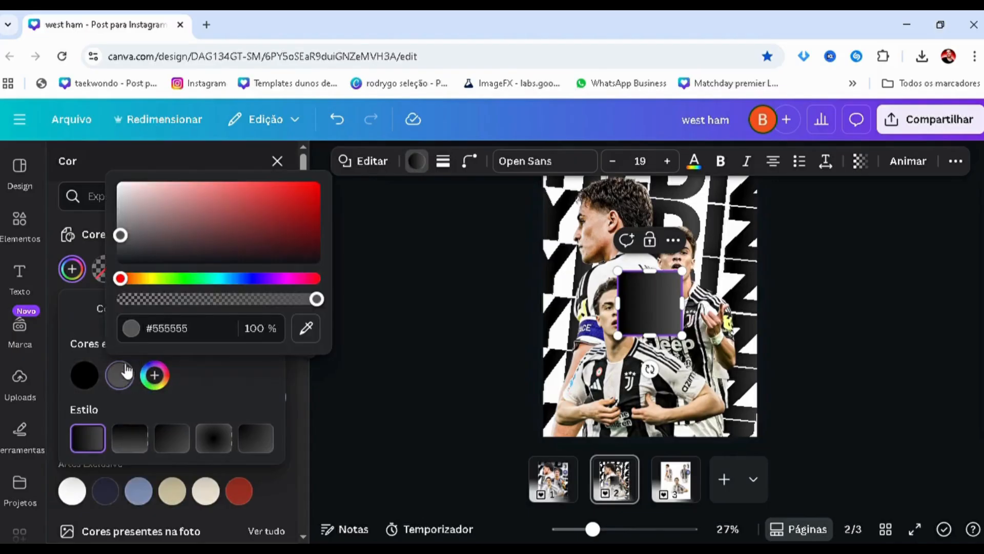
pyautogui.moveTo(123, 282); pyautogui.dragTo(123, 289)
pyautogui.click(154, 375)
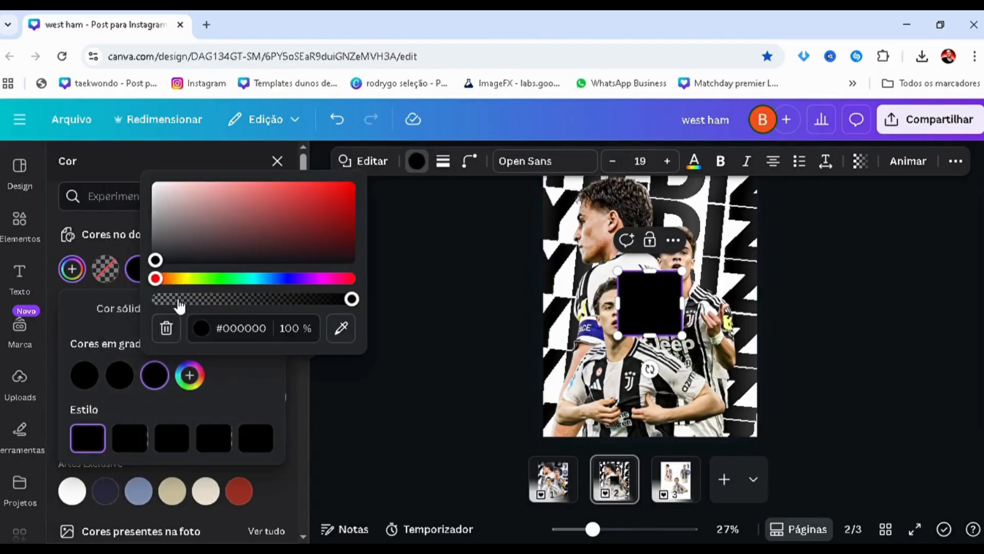
pyautogui.moveTo(351, 299); pyautogui.dragTo(156, 299)
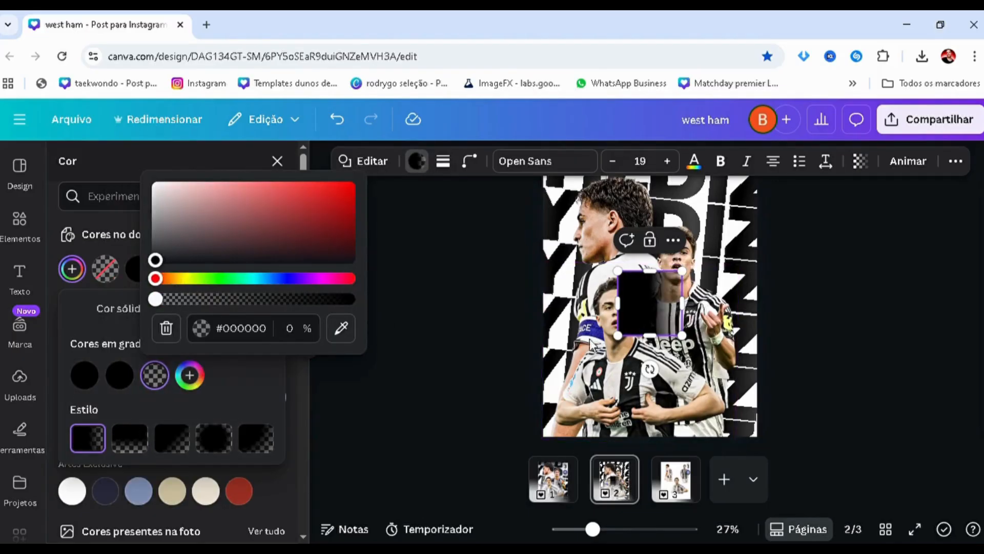
# Rotate the gradient square to -90°, enlarge it past the page width, and place it as a black fade along the poster's bottom edge
pyautogui.moveTo(640, 312); pyautogui.dragTo(593, 335)
pyautogui.moveTo(669, 327); pyautogui.dragTo(602, 261)
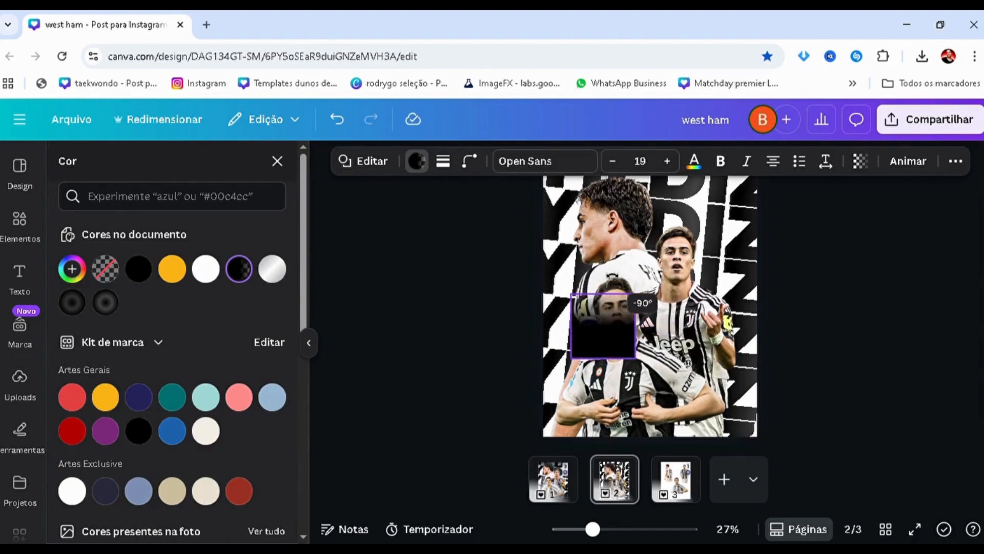
pyautogui.click(444, 354)
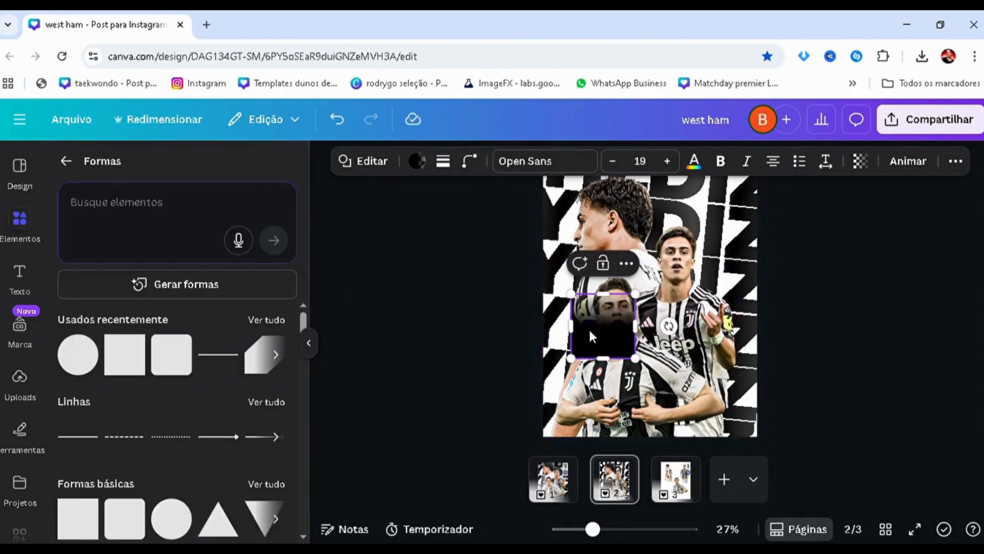
pyautogui.moveTo(589, 327); pyautogui.dragTo(597, 413)
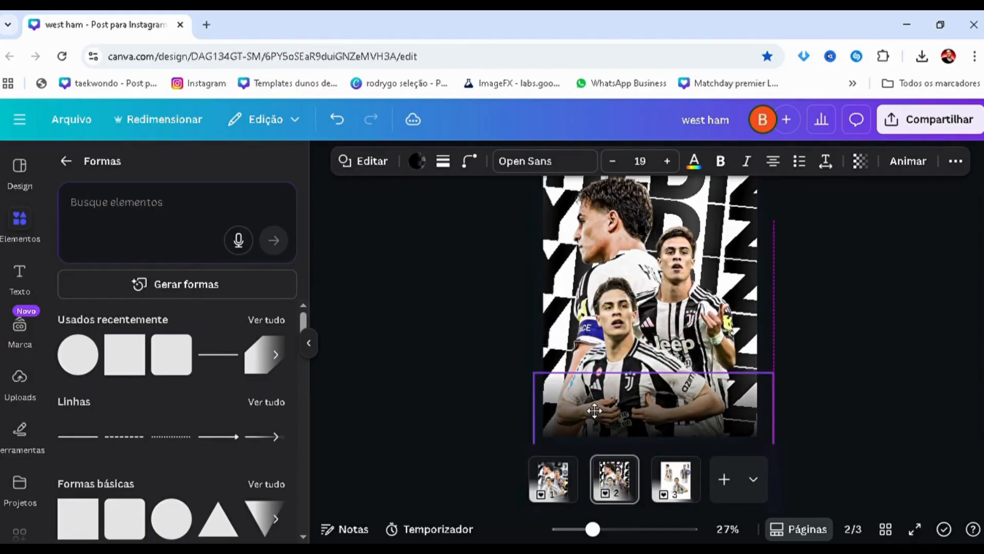
pyautogui.click(460, 385)
pyautogui.scroll(-2, 470, 379)
pyautogui.scroll(2, 473, 388)
# Place an upside-down copy of the black fade along the poster's top edge, layered directly behind the three player cutouts
pyautogui.click(558, 405)
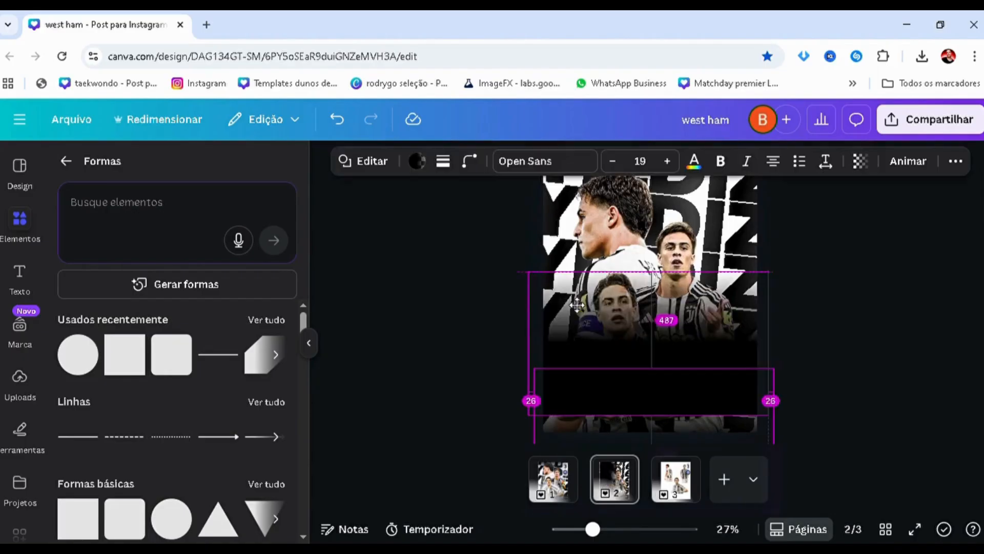
pyautogui.moveTo(802, 349); pyautogui.dragTo(554, 282)
pyautogui.hotkey('alt', '1')
pyautogui.moveTo(160, 302); pyautogui.dragTo(173, 433)
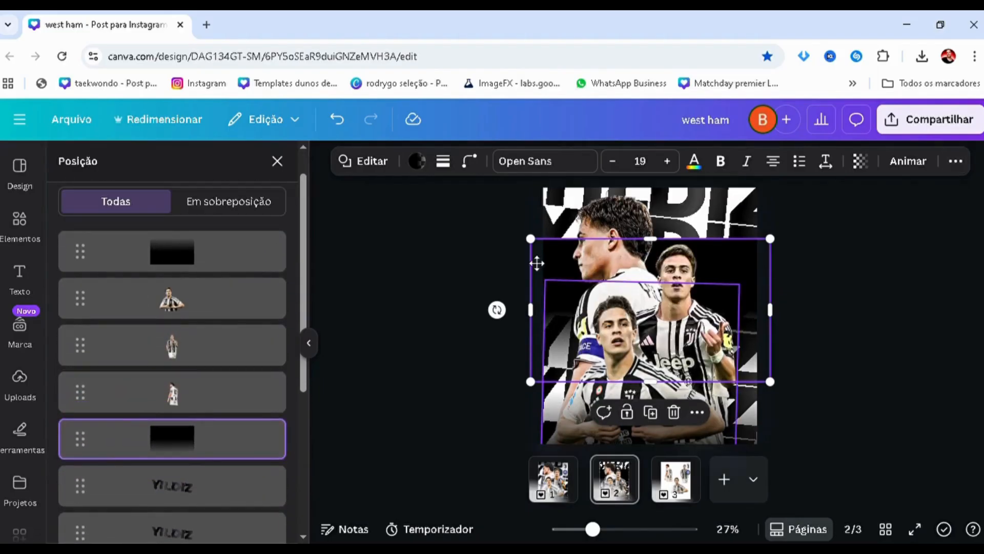
pyautogui.moveTo(536, 262); pyautogui.dragTo(552, 213)
pyautogui.click(444, 284)
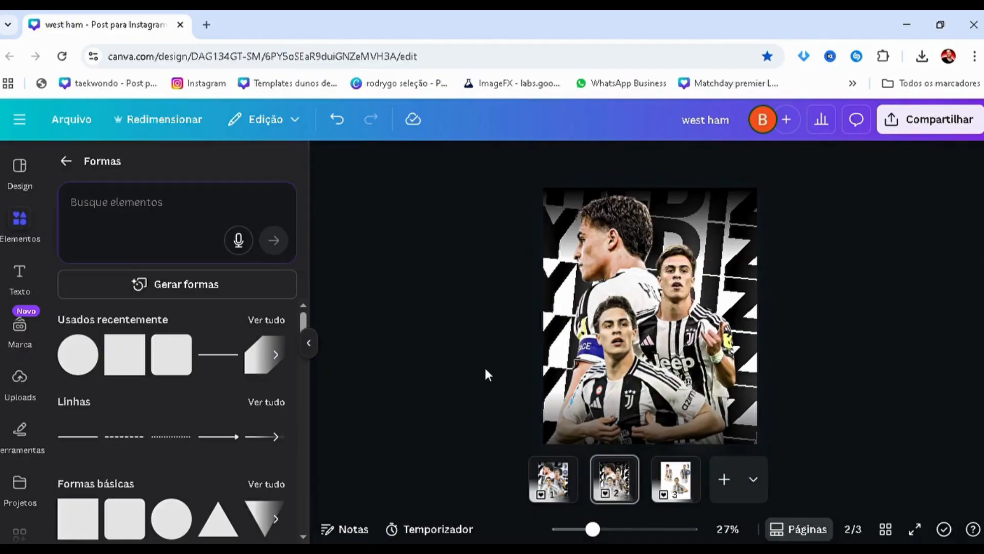
pyautogui.scroll(2, 485, 368)
pyautogui.scroll(-1, 484, 366)
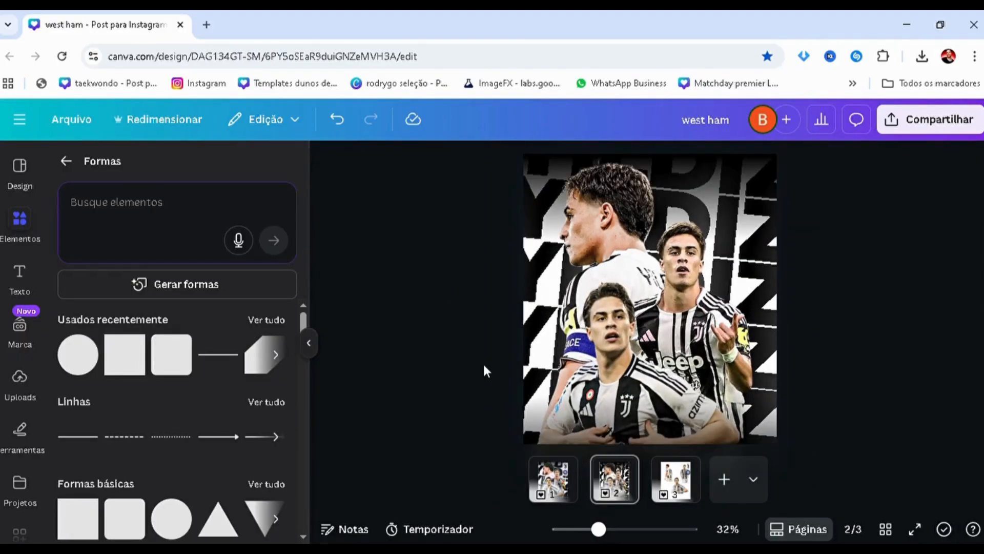
# Enlarge the back-facing player cutout slightly and reposition it toward the poster's left side behind the other two players
pyautogui.click(66, 162)
pyautogui.scroll(-2, 600, 331)
pyautogui.scroll(1, 600, 331)
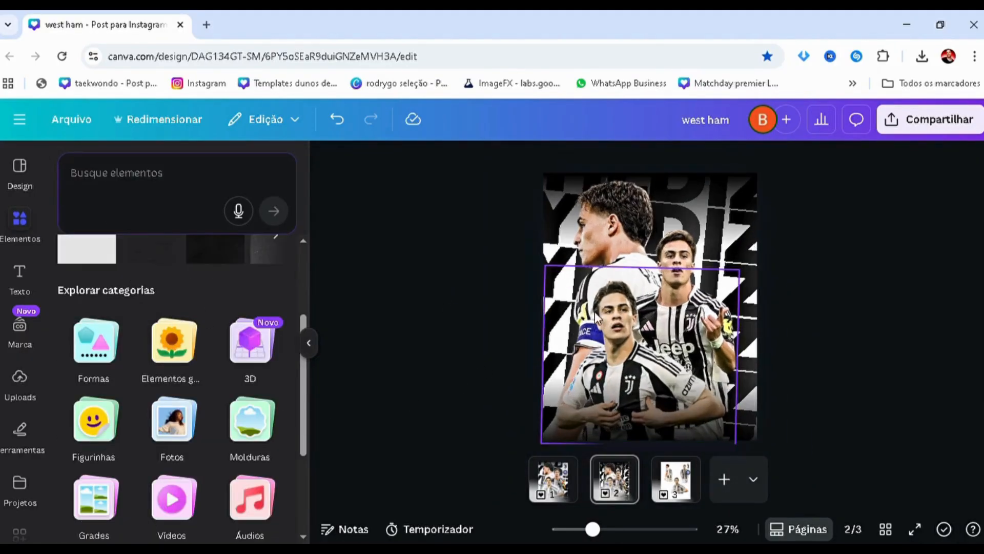
pyautogui.click(533, 256)
pyautogui.scroll(-2, 533, 256)
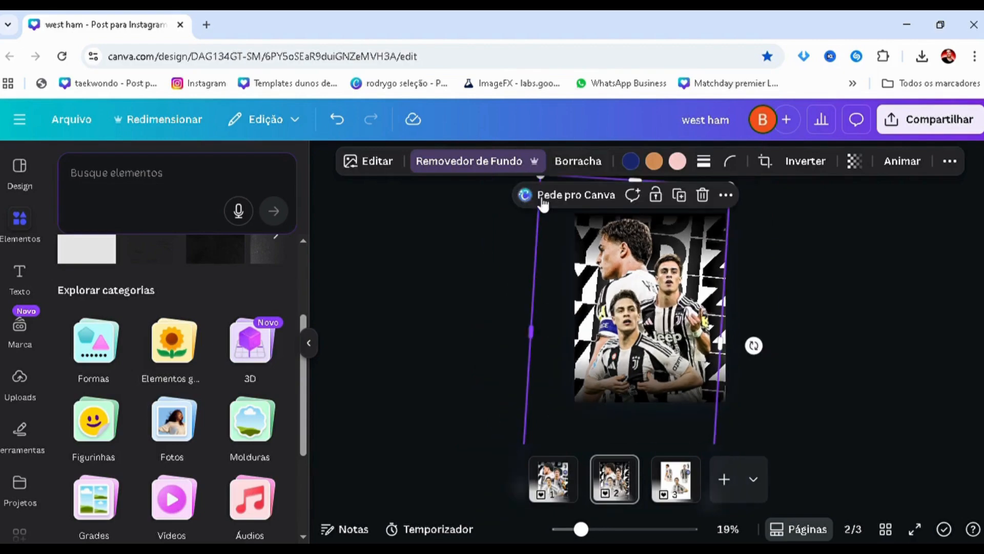
pyautogui.scroll(-2, 546, 229)
pyautogui.moveTo(569, 215); pyautogui.dragTo(553, 179)
pyautogui.scroll(1, 572, 271)
pyautogui.moveTo(571, 261); pyautogui.dragTo(578, 296)
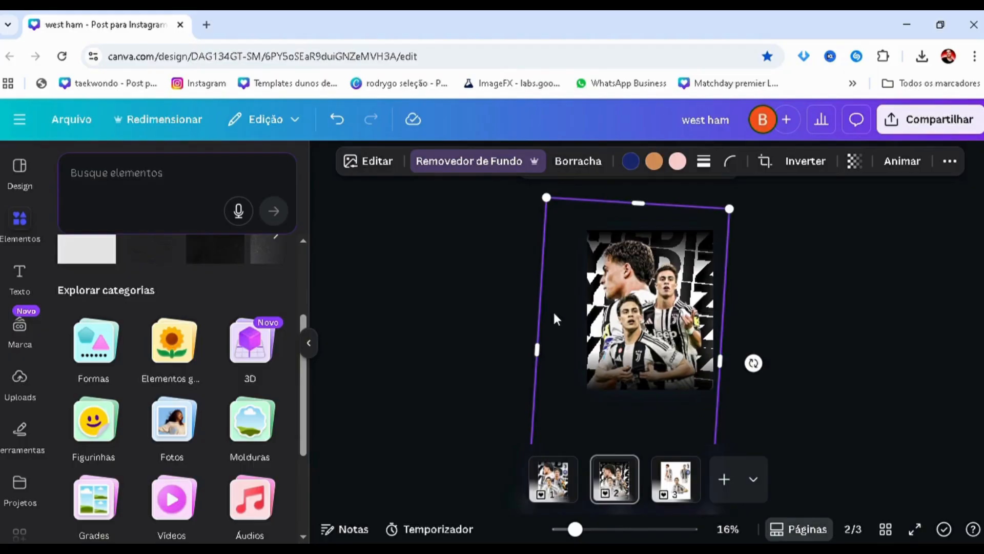
pyautogui.scroll(-2, 555, 319)
pyautogui.moveTo(734, 347); pyautogui.dragTo(738, 352)
pyautogui.scroll(-1, 611, 402)
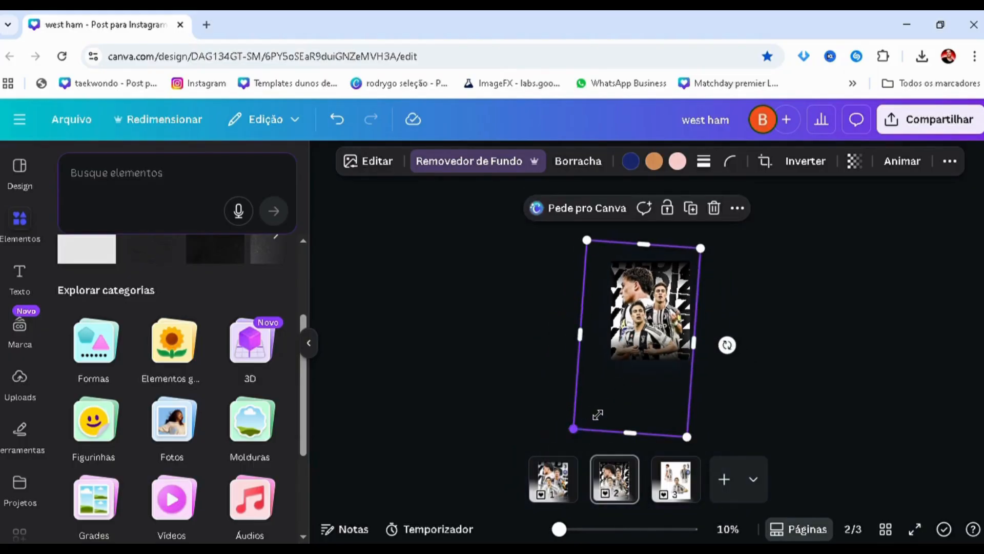
pyautogui.moveTo(598, 414); pyautogui.dragTo(588, 412)
pyautogui.scroll(3, 563, 280)
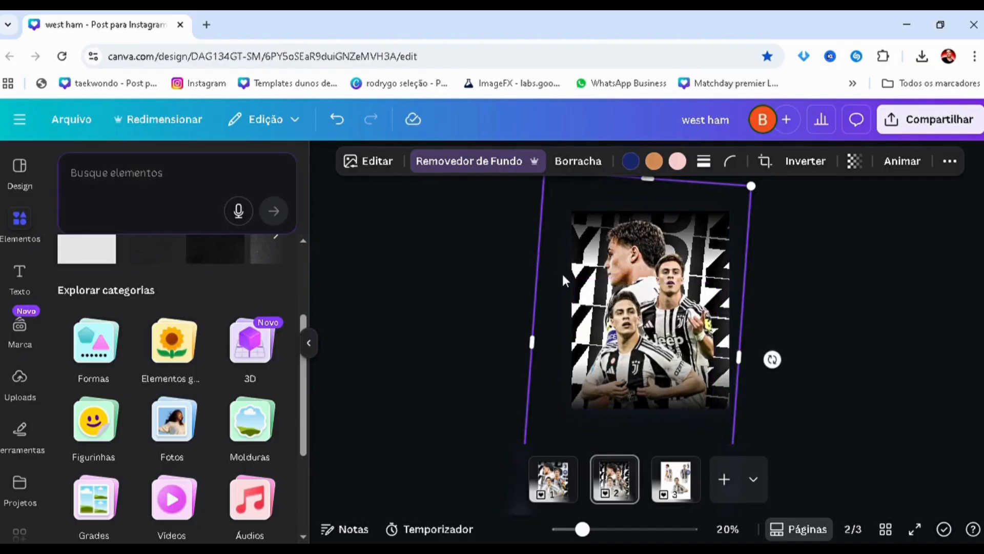
pyautogui.moveTo(563, 281); pyautogui.dragTo(560, 286)
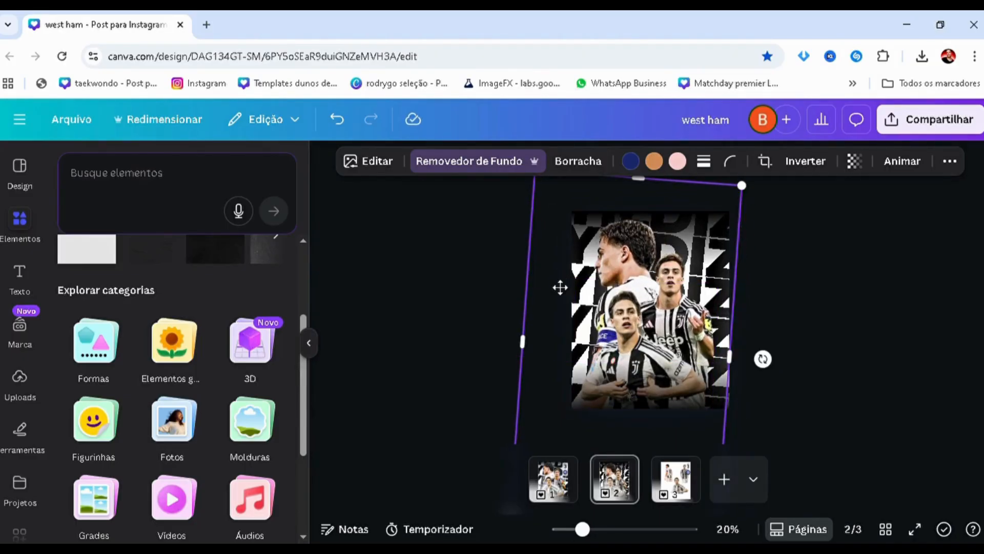
pyautogui.click(534, 283)
pyautogui.scroll(3, 499, 303)
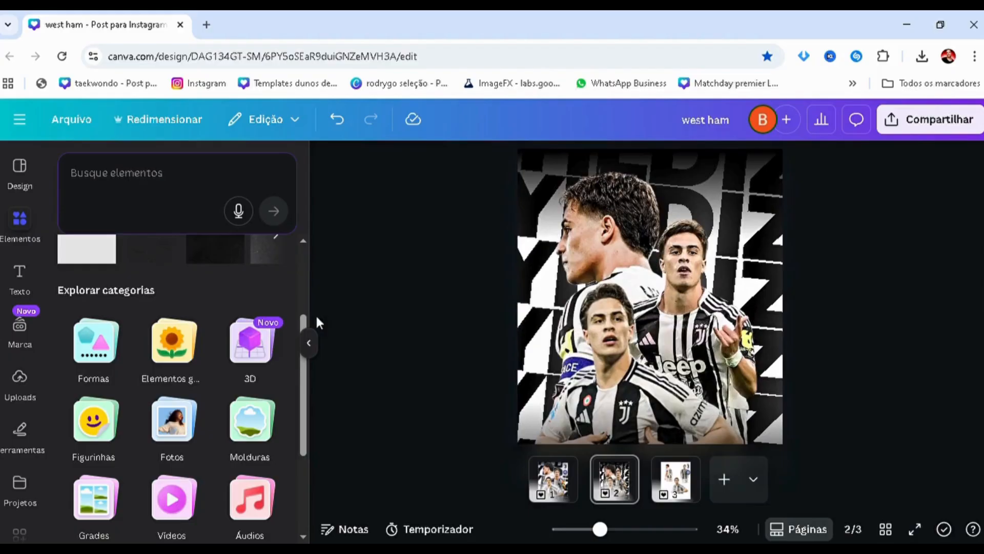
# Search the elements for "blur", restrict the results to graphics, and browse them for a soft glow shape
pyautogui.click(155, 190)
pyautogui.write('blur')
pyautogui.press('Return')
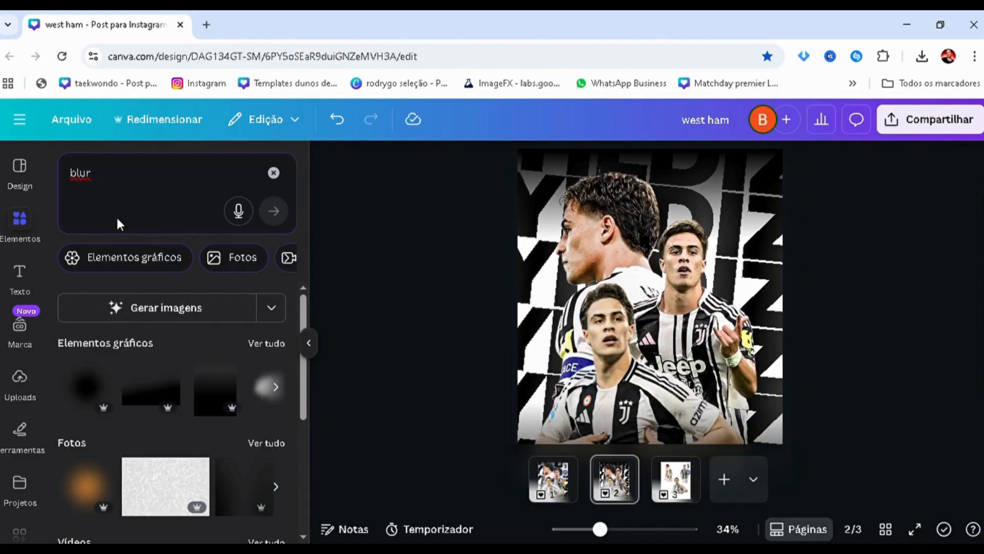
pyautogui.click(106, 258)
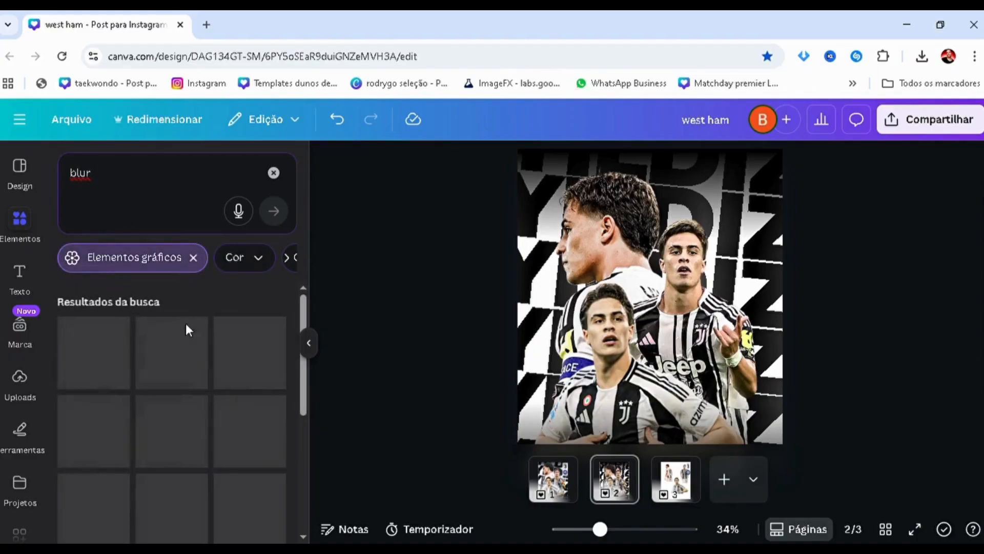
pyautogui.scroll(-10, 211, 346)
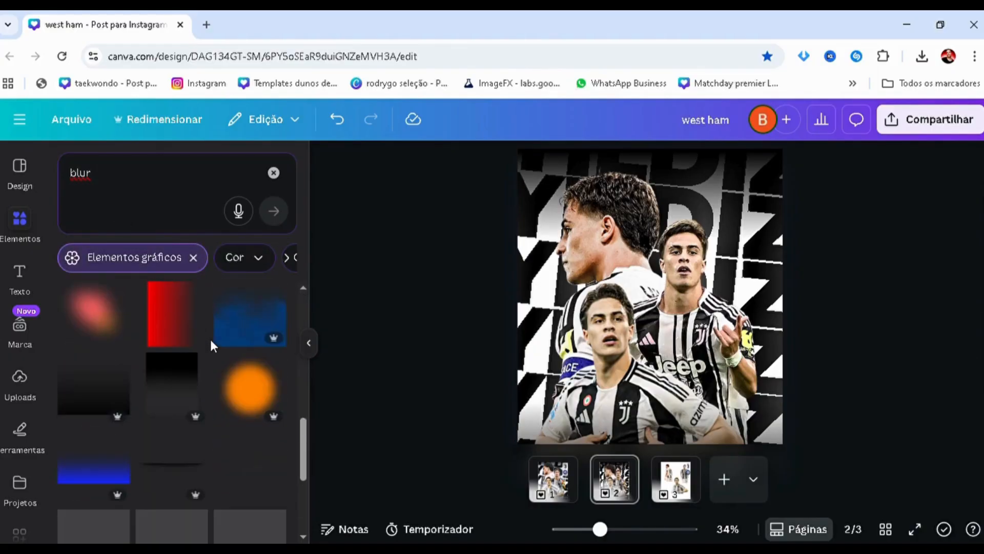
pyautogui.scroll(-10, 210, 343)
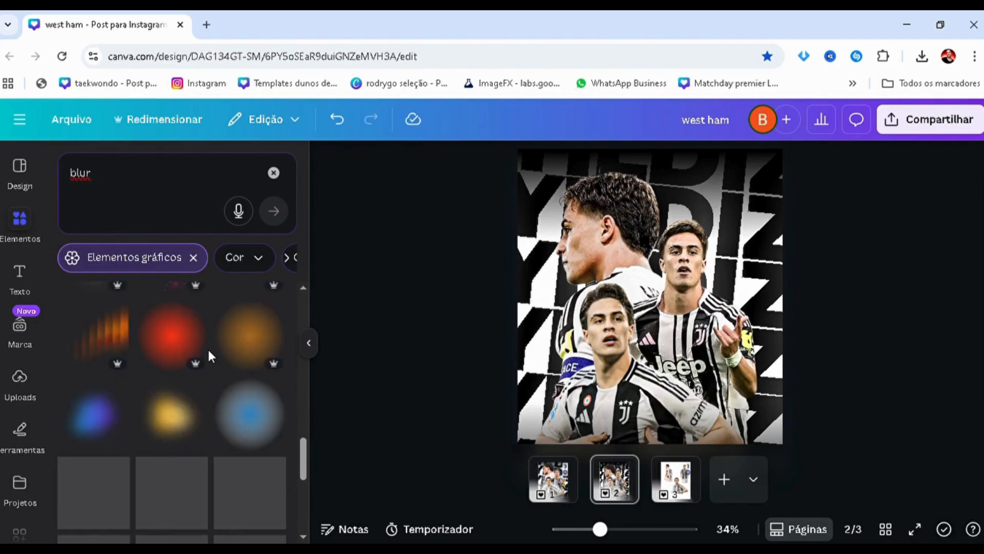
pyautogui.scroll(-10, 212, 358)
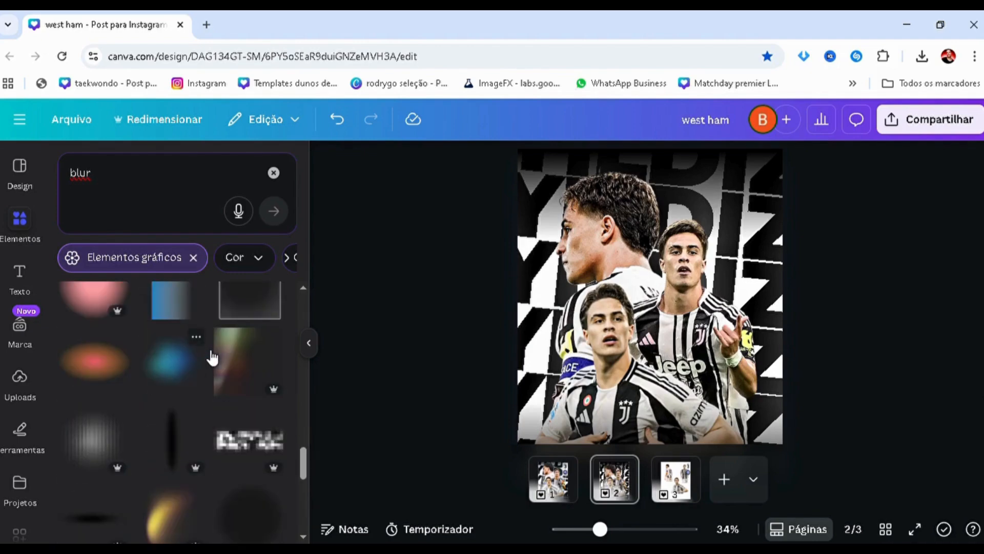
pyautogui.scroll(-10, 213, 358)
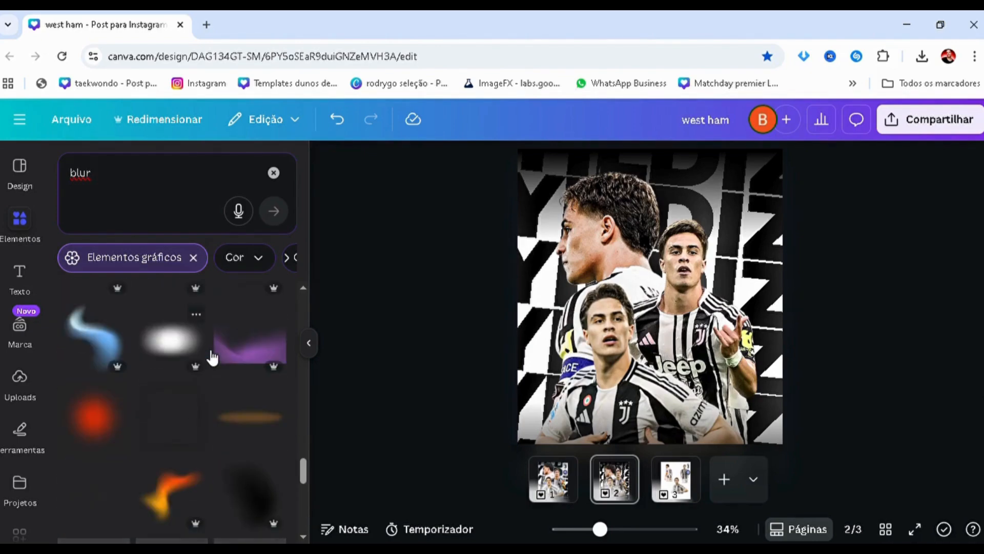
pyautogui.scroll(-3, 213, 358)
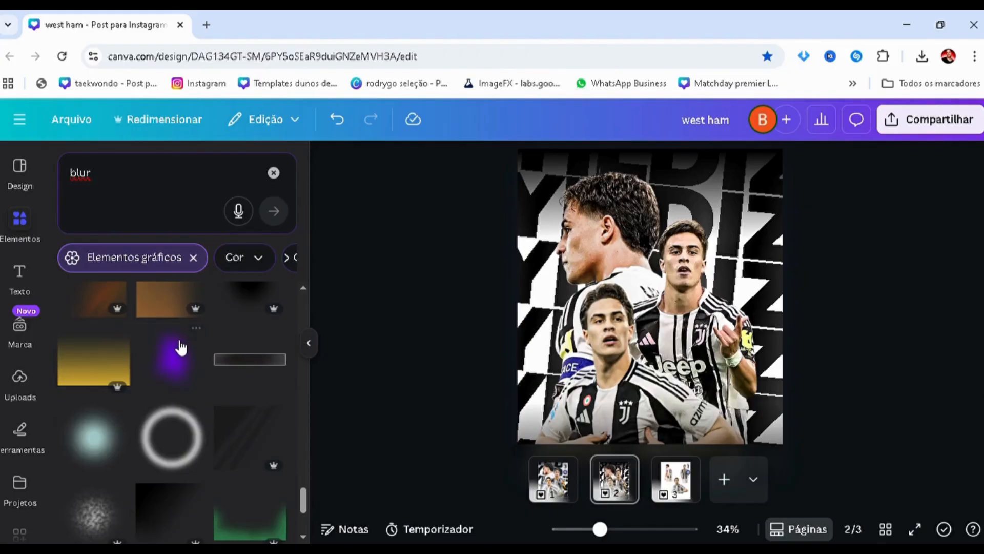
# Add the purple blurred blob graphic to page 2 and recolour it white
pyautogui.click(172, 359)
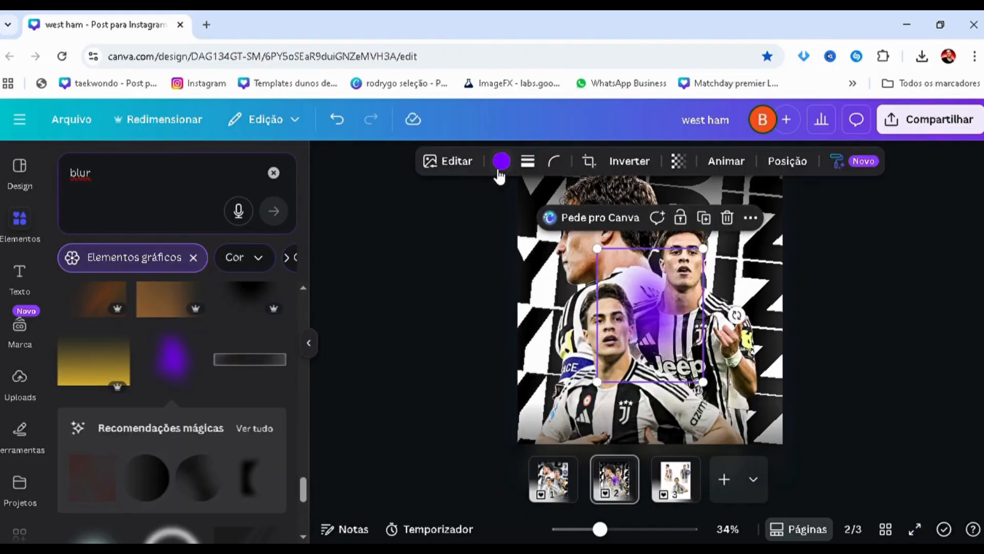
pyautogui.click(172, 269)
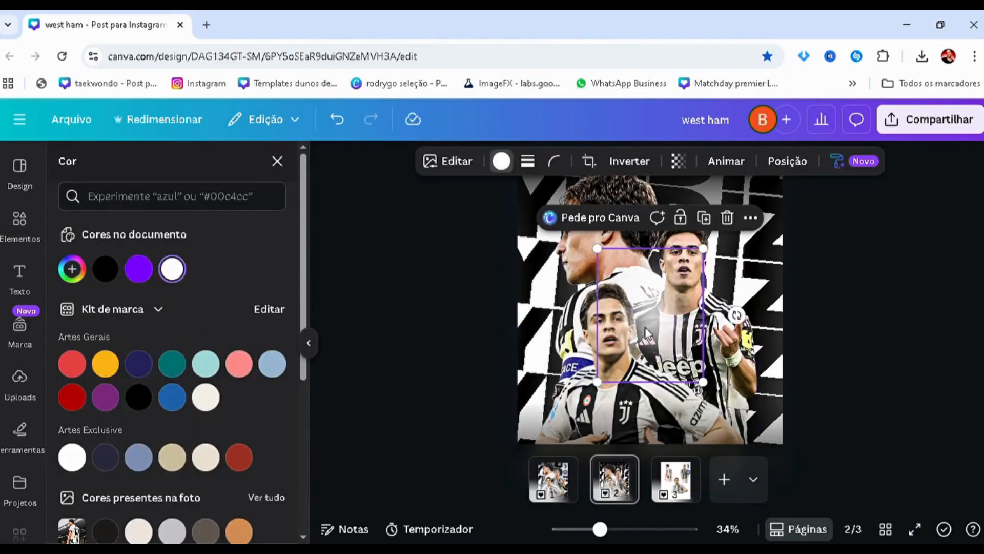
pyautogui.moveTo(652, 331); pyautogui.dragTo(645, 323)
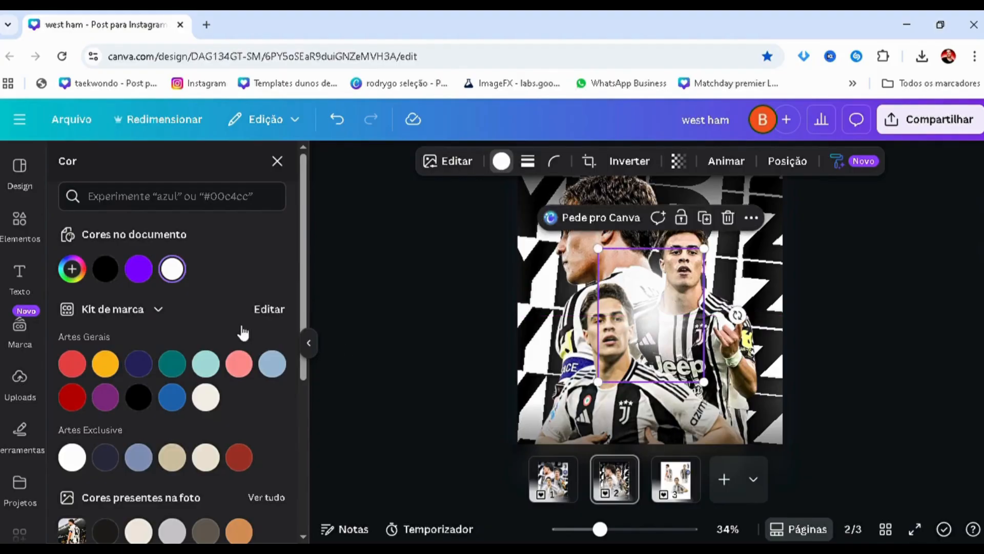
# Group the white glow and move its layer directly beneath the front player cutout
pyautogui.hotkey('alt', '1')
pyautogui.keyDown('shift'); pyautogui.click(199, 326); pyautogui.keyUp('shift')
pyautogui.hotkey('ctrl', 'g')
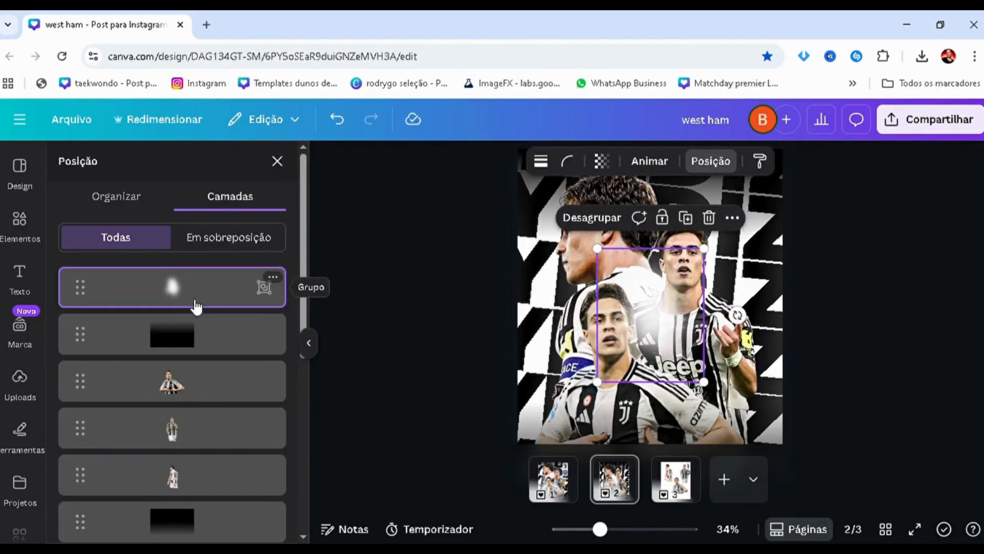
pyautogui.moveTo(197, 306); pyautogui.dragTo(174, 380)
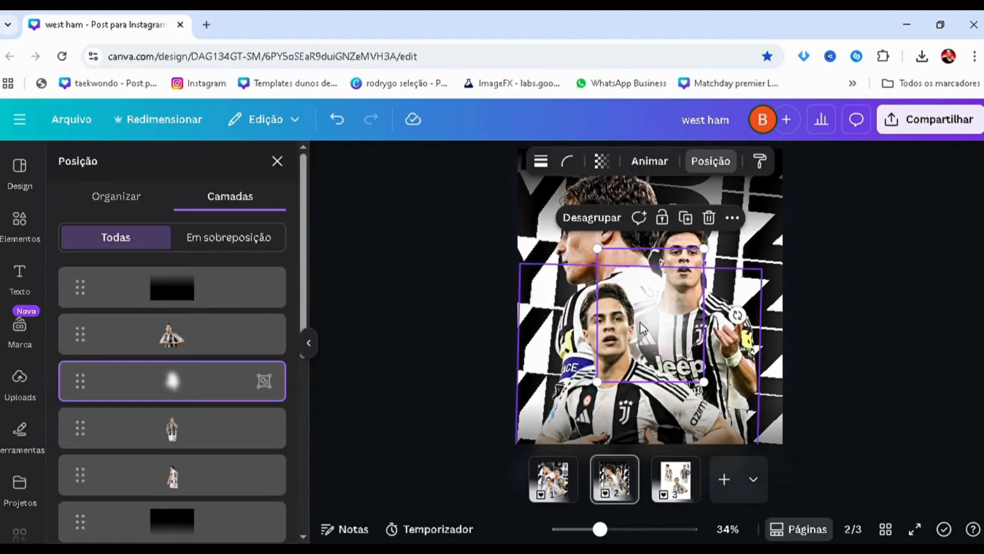
# Tilt the white glow and position it behind the front player's neck and chest
pyautogui.moveTo(640, 322); pyautogui.dragTo(623, 401)
pyautogui.moveTo(721, 395); pyautogui.dragTo(715, 381)
pyautogui.moveTo(623, 398)
pyautogui.mouseDown()
pyautogui.moveTo(637, 393)
pyautogui.moveTo(628, 383)
pyautogui.mouseUp()
pyautogui.scroll(2, 630, 391)
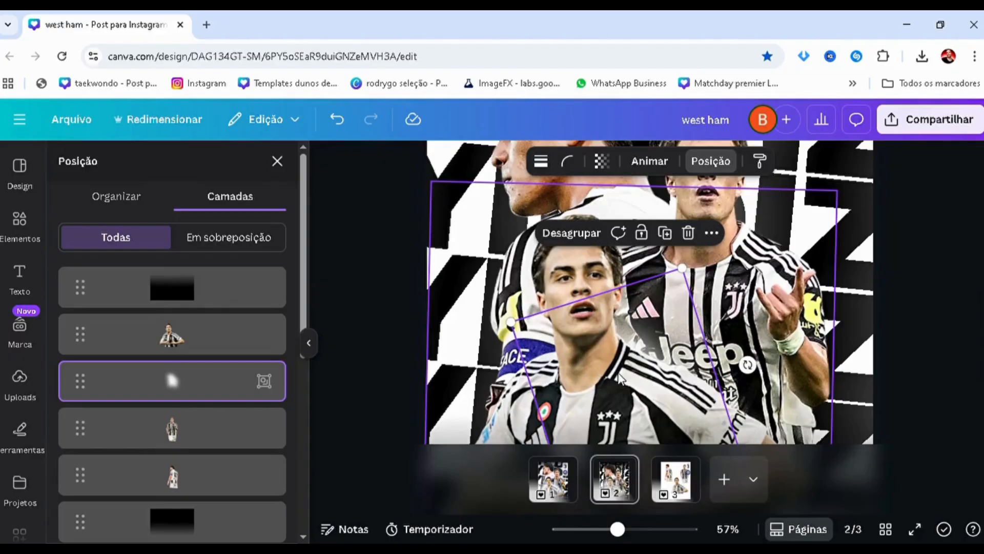
pyautogui.scroll(-2, 593, 402)
pyautogui.scroll(2, 593, 402)
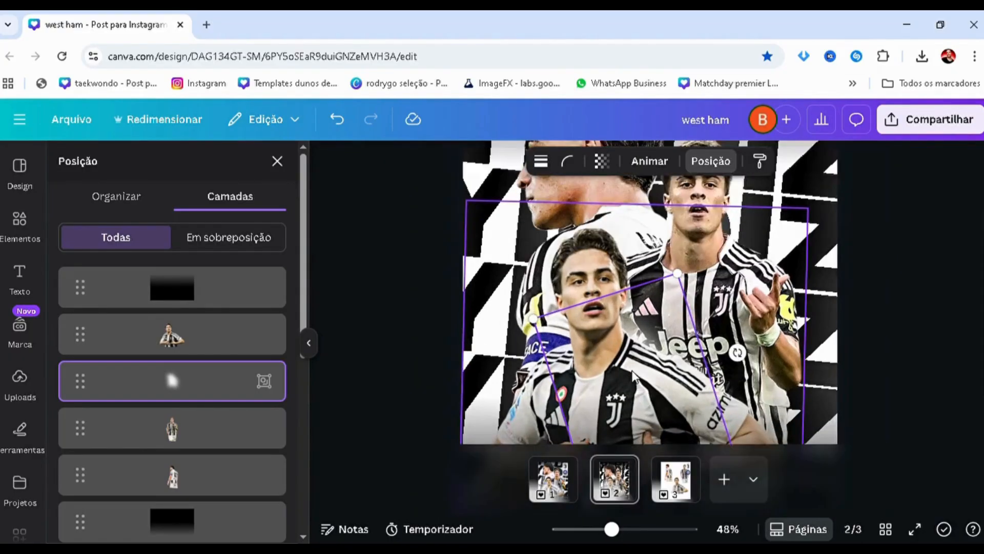
pyautogui.moveTo(642, 382); pyautogui.dragTo(641, 367)
pyautogui.click(638, 368)
pyautogui.scroll(-2, 638, 368)
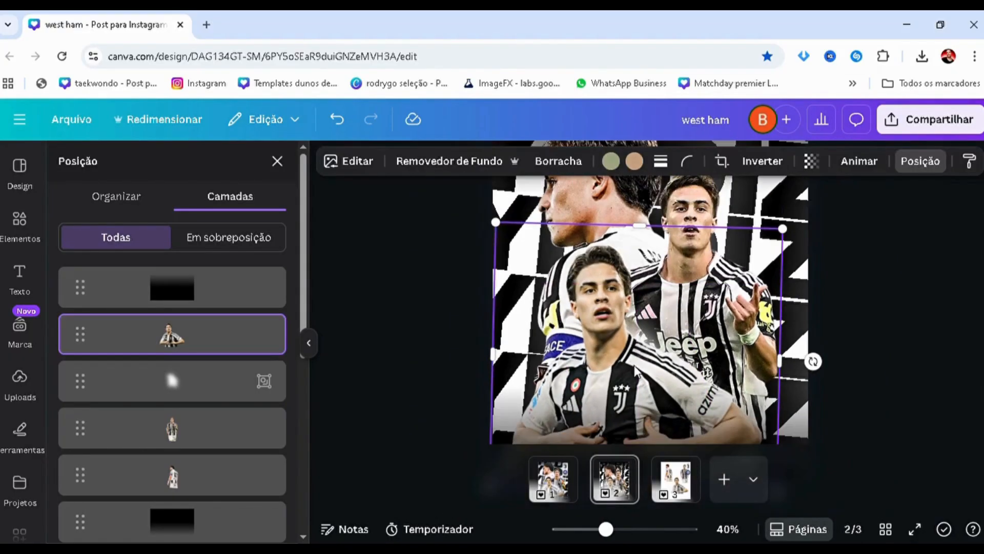
# Place two copies of the white glow behind the front player, one at each shoulder, tilting the second the opposite way
pyautogui.click(135, 383)
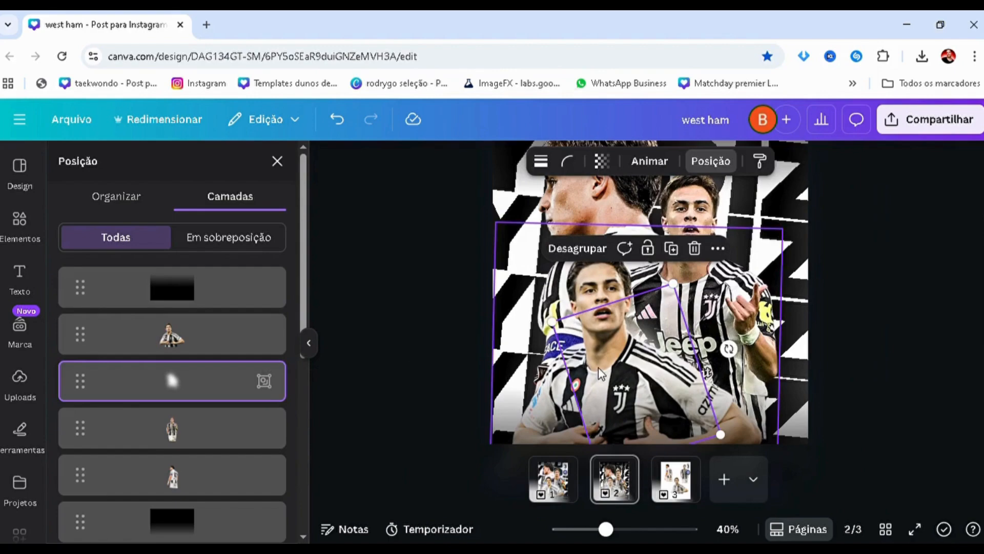
pyautogui.moveTo(599, 368); pyautogui.dragTo(673, 399)
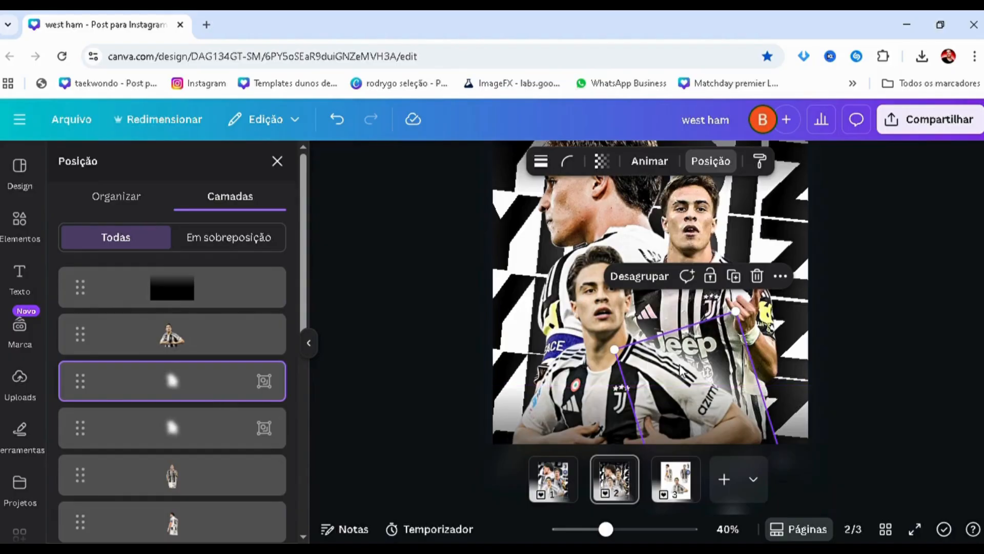
pyautogui.hotkey('ctrl', 'v')
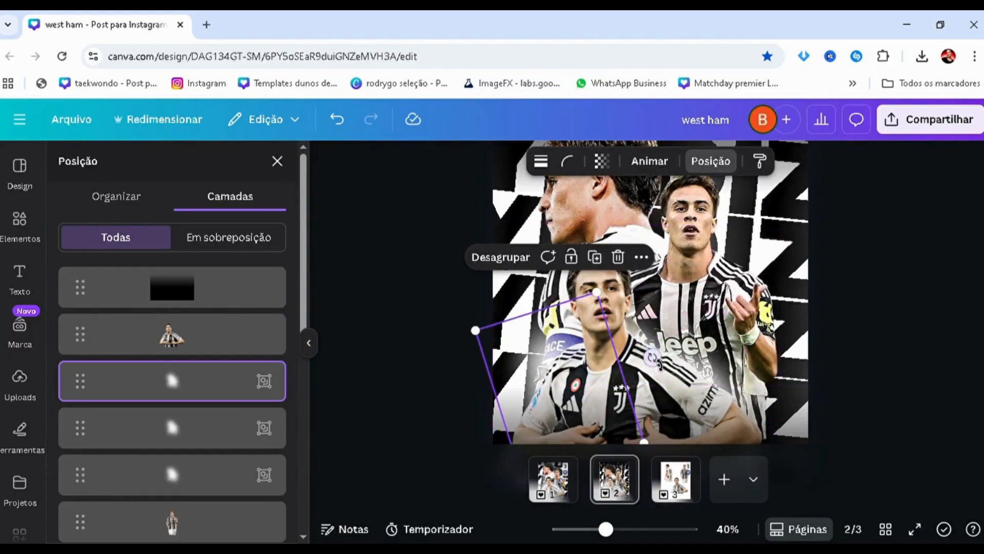
pyautogui.moveTo(652, 365); pyautogui.dragTo(544, 369)
pyautogui.scroll(2, 544, 374)
pyautogui.scroll(-2, 544, 370)
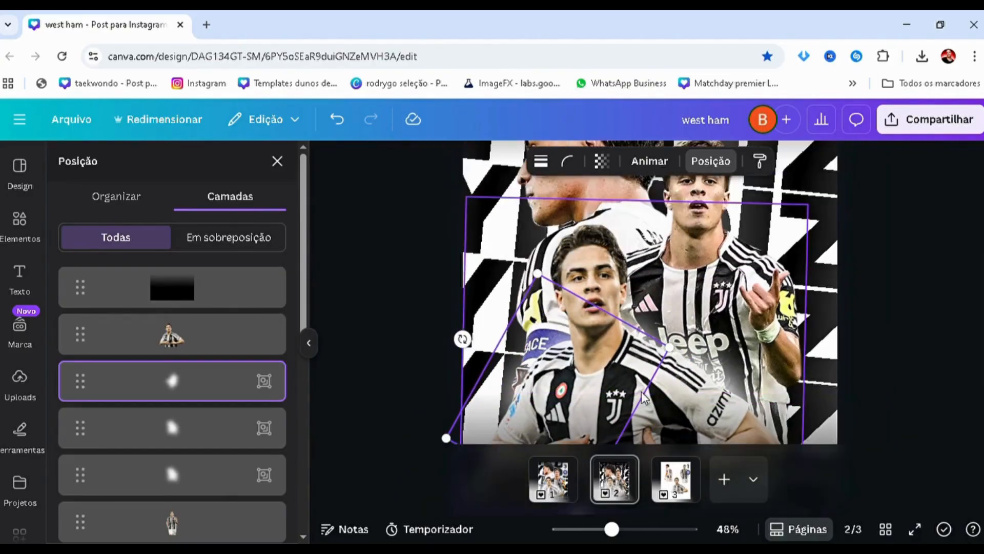
pyautogui.moveTo(491, 351); pyautogui.dragTo(544, 393)
pyautogui.scroll(2, 562, 380)
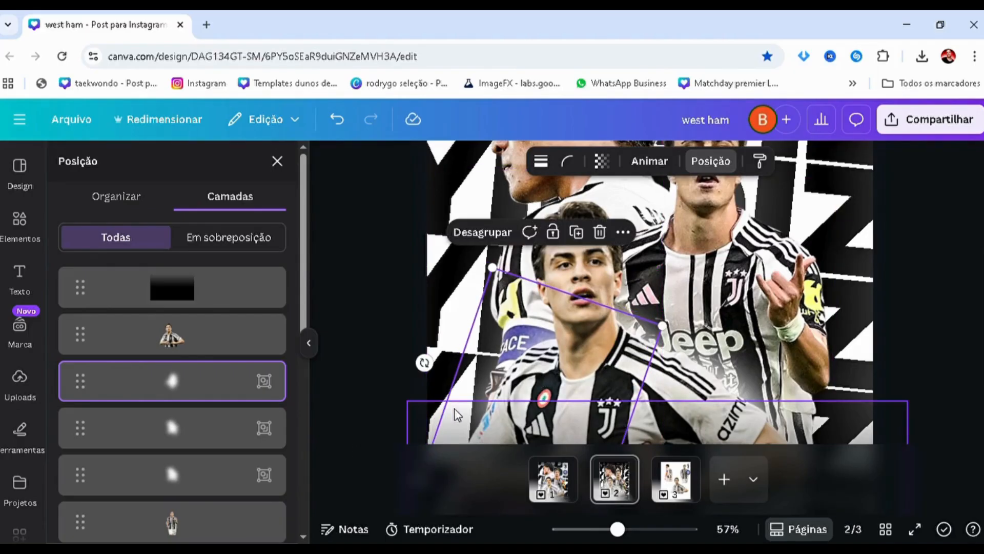
# Add another copy of the white glow and move its layer directly beneath the right-hand player cutout
pyautogui.hotkey('ctrl', 'v')
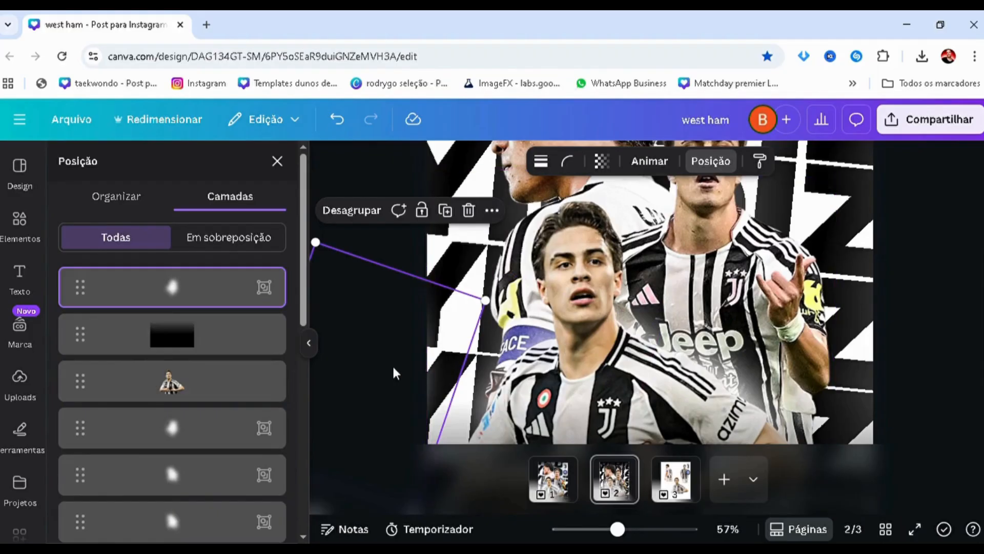
pyautogui.moveTo(484, 345); pyautogui.dragTo(645, 472)
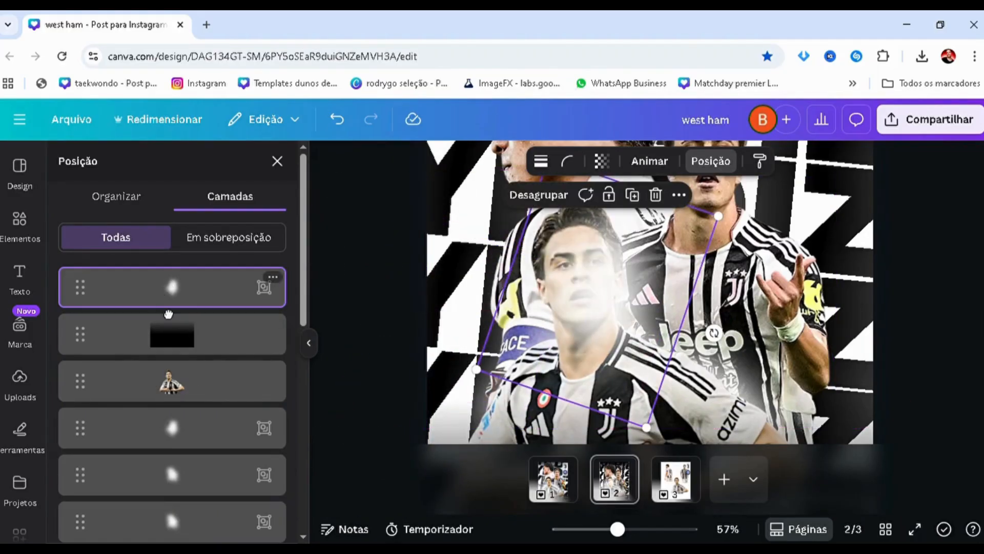
pyautogui.moveTo(164, 305); pyautogui.dragTo(171, 257)
pyautogui.click(692, 353)
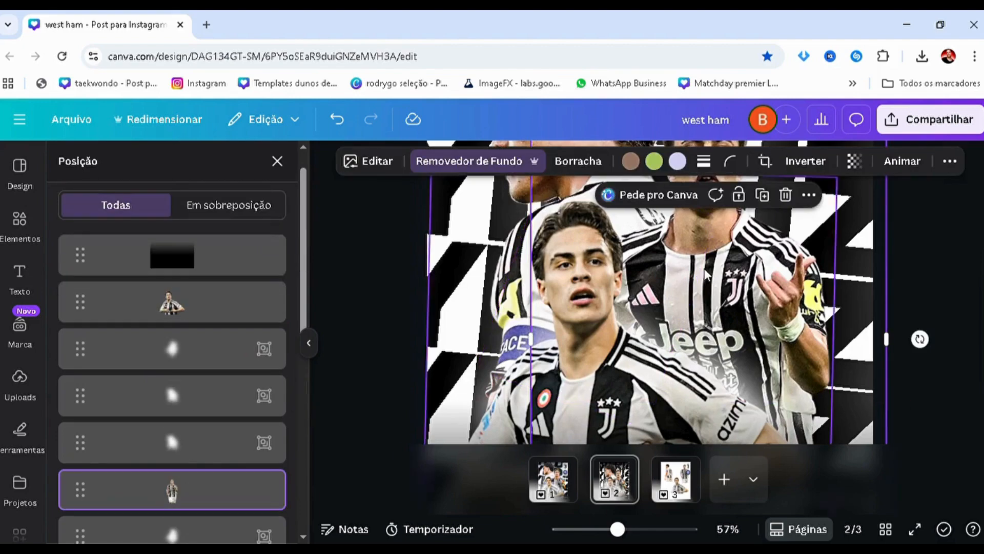
pyautogui.scroll(2, 693, 353)
pyautogui.scroll(-2, 179, 455)
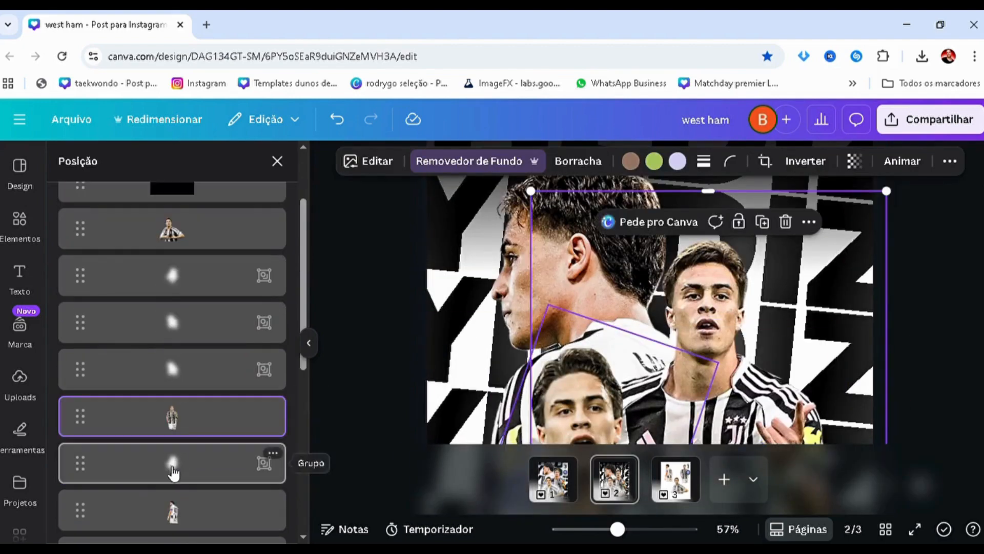
# Position the white glow behind the right-hand player's neck and chest and tilt it further
pyautogui.click(174, 464)
pyautogui.moveTo(650, 398); pyautogui.dragTo(678, 376)
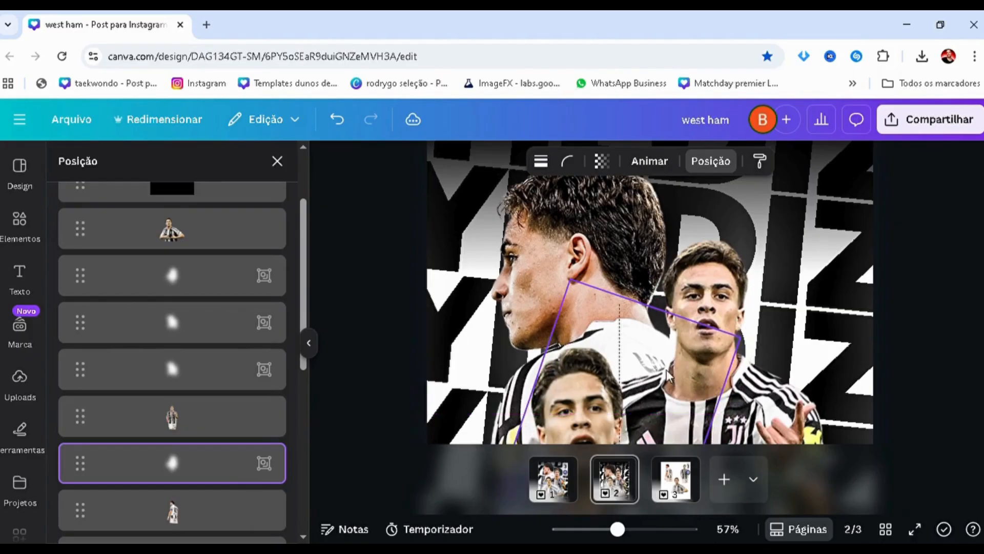
pyautogui.scroll(-1, 698, 392)
pyautogui.moveTo(738, 385); pyautogui.dragTo(692, 424)
# Place a second glow copy behind the right-hand player's outer shoulder, tilting it to follow the shoulder line
pyautogui.moveTo(667, 354); pyautogui.dragTo(788, 377)
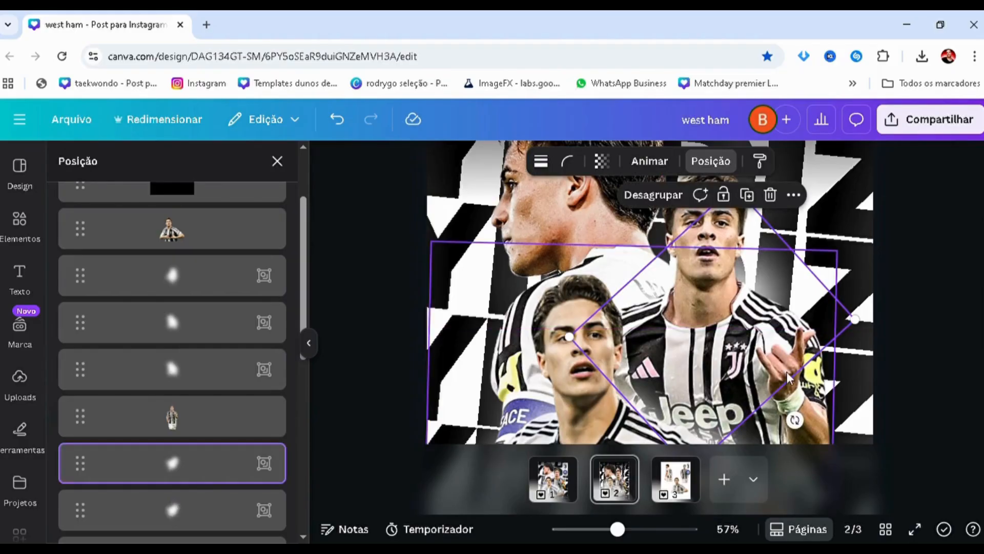
pyautogui.moveTo(795, 420); pyautogui.dragTo(691, 427)
pyautogui.moveTo(664, 342); pyautogui.dragTo(706, 338)
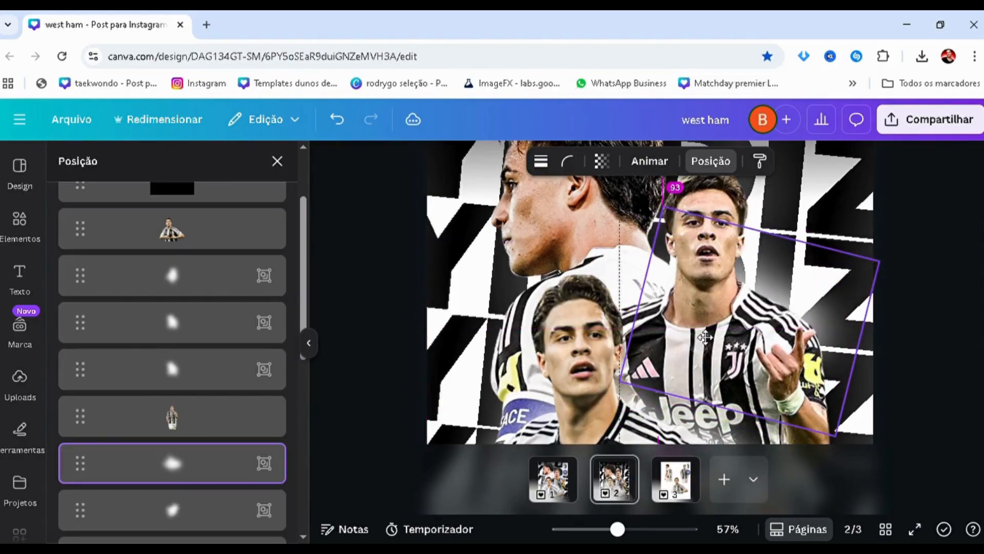
pyautogui.moveTo(728, 423); pyautogui.dragTo(713, 423)
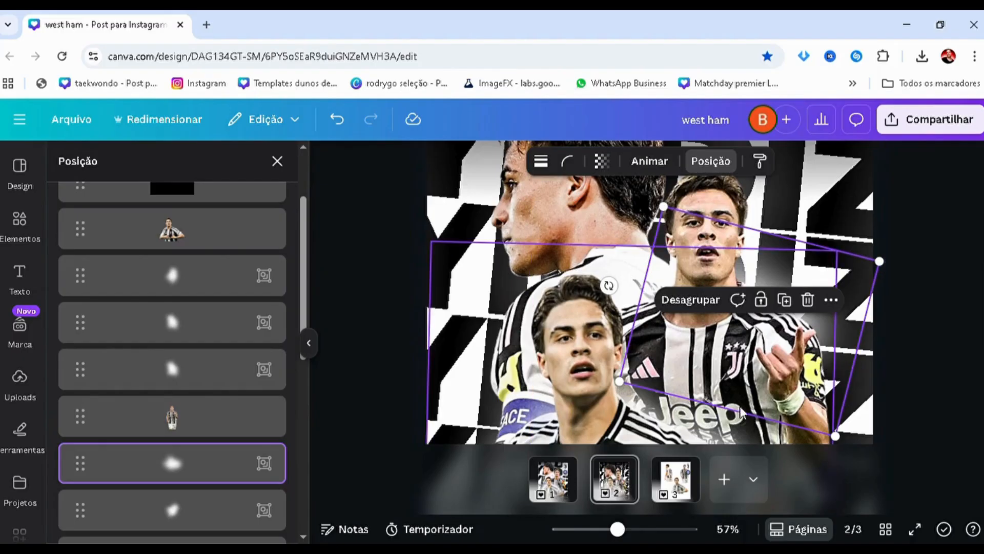
pyautogui.scroll(-3, 702, 380)
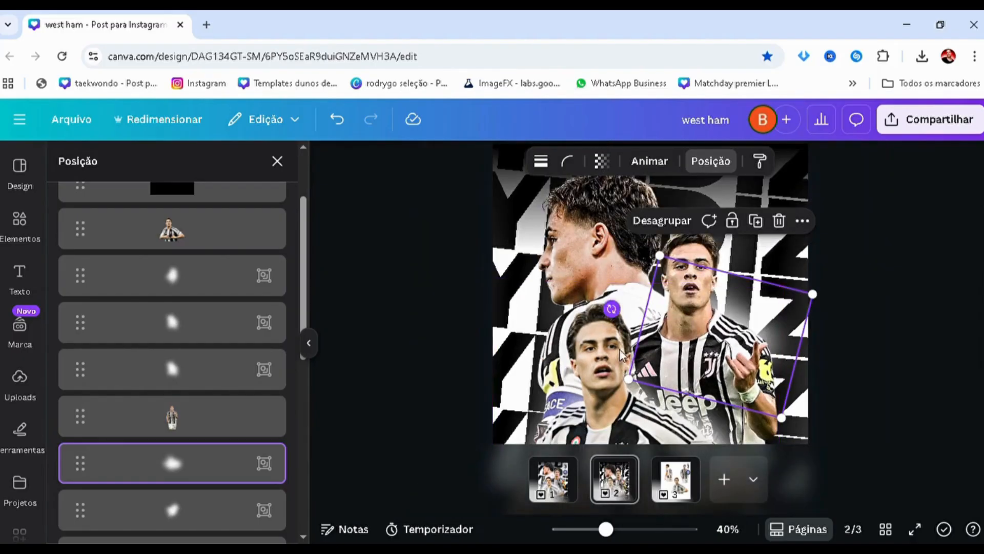
pyautogui.moveTo(611, 309); pyautogui.dragTo(679, 331)
pyautogui.scroll(3, 732, 298)
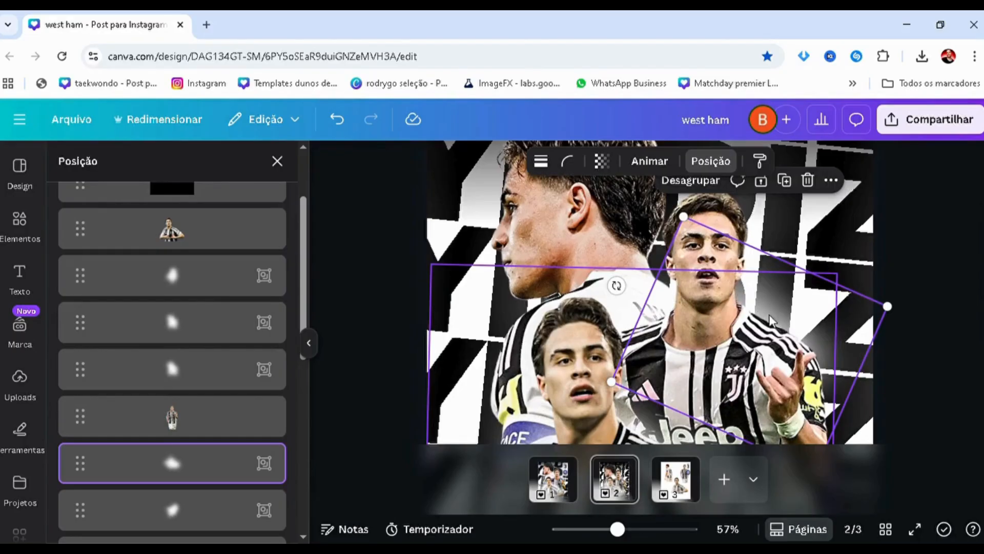
pyautogui.moveTo(859, 344); pyautogui.dragTo(852, 349)
pyautogui.moveTo(696, 386); pyautogui.dragTo(696, 385)
pyautogui.scroll(-5, 697, 386)
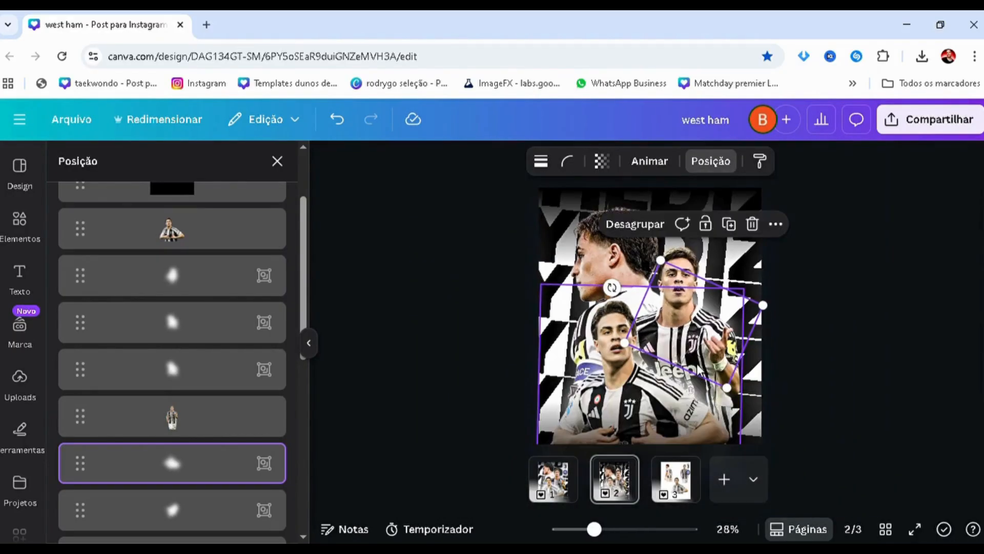
pyautogui.scroll(4, 697, 344)
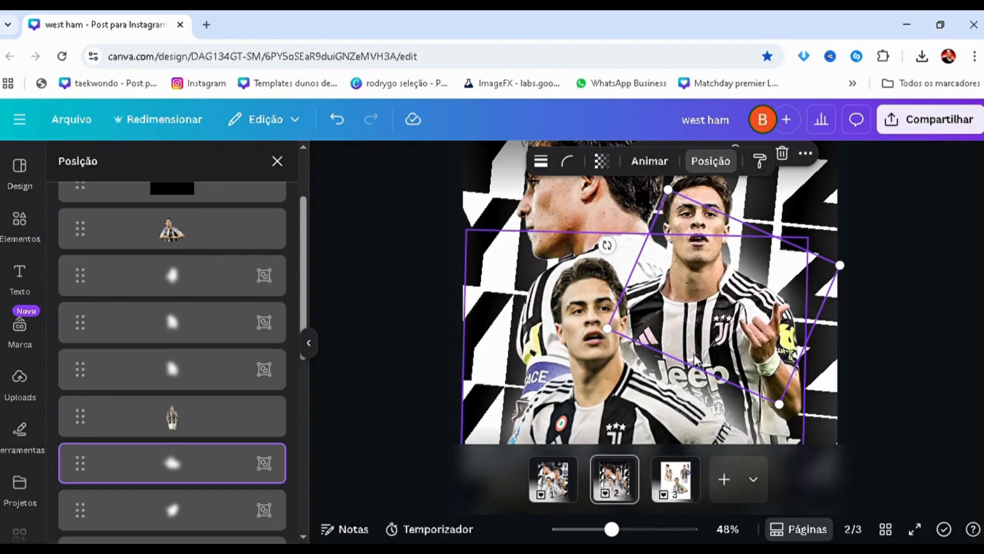
# Copy the white glow over to the back player and move its layer directly beneath that player's cutout
pyautogui.moveTo(696, 360); pyautogui.dragTo(547, 354)
pyautogui.moveTo(191, 503); pyautogui.dragTo(215, 359)
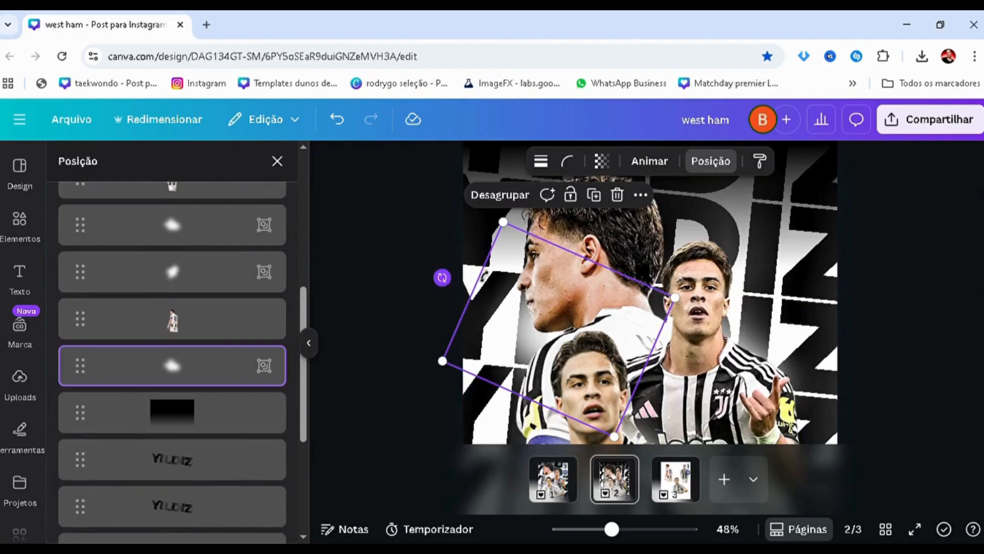
# Tilt the glow and position it behind the back player's chin and shoulder
pyautogui.moveTo(442, 278); pyautogui.dragTo(574, 273)
pyautogui.moveTo(523, 315); pyautogui.dragTo(530, 367)
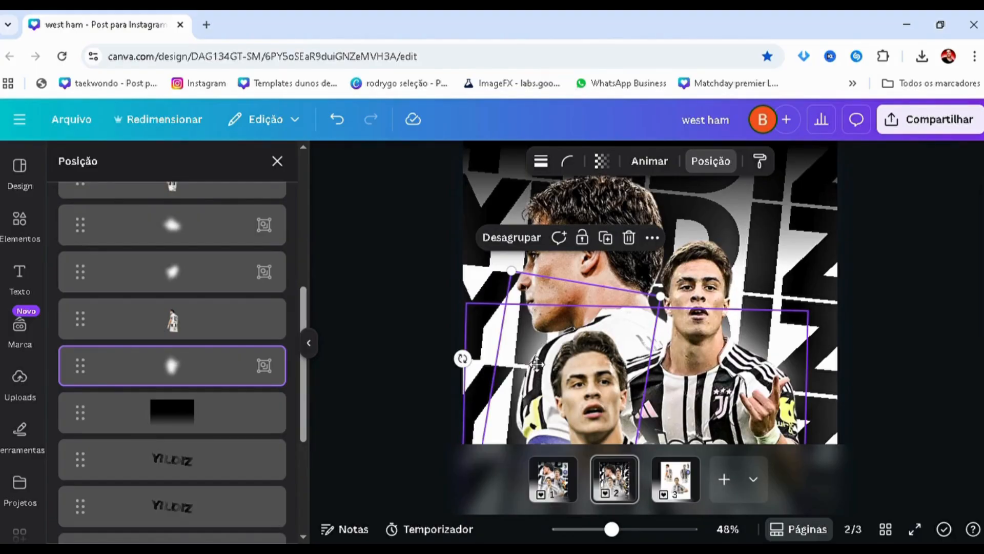
pyautogui.moveTo(537, 363); pyautogui.dragTo(535, 365)
pyautogui.moveTo(472, 307); pyautogui.dragTo(539, 355)
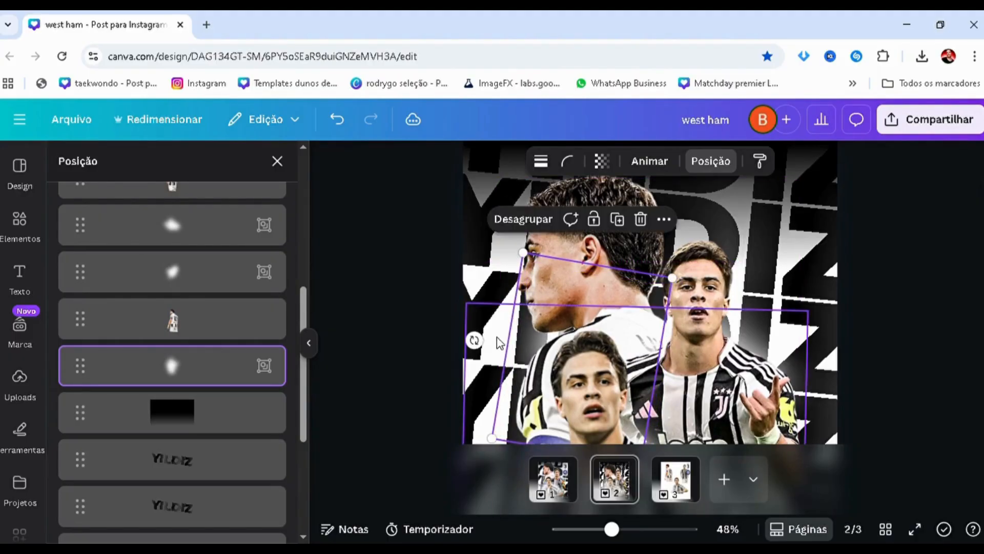
pyautogui.moveTo(475, 340); pyautogui.dragTo(492, 296)
pyautogui.moveTo(543, 345); pyautogui.dragTo(575, 346)
pyautogui.click(407, 355)
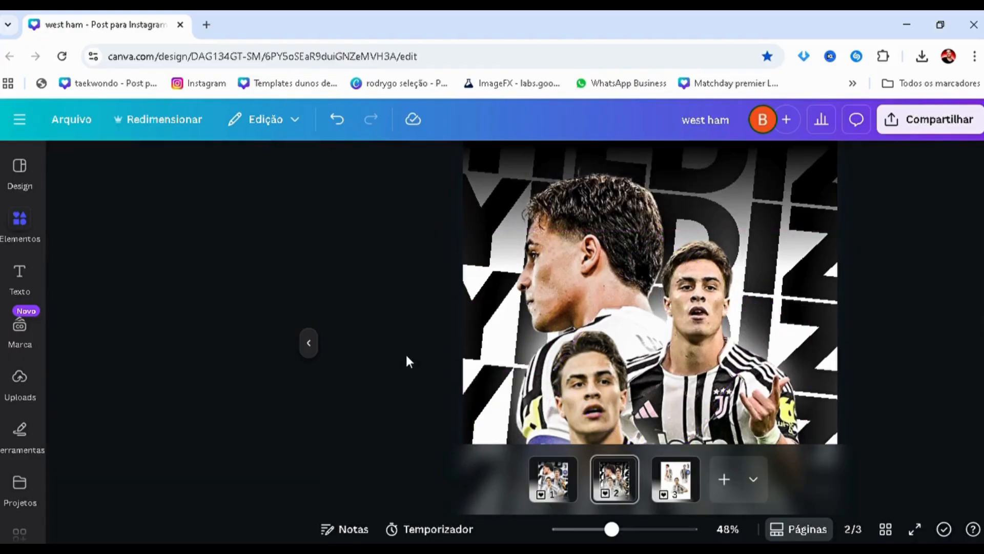
# Clear the blur element search and add a square shape to page 2
pyautogui.scroll(-3, 457, 333)
pyautogui.scroll(1, 458, 333)
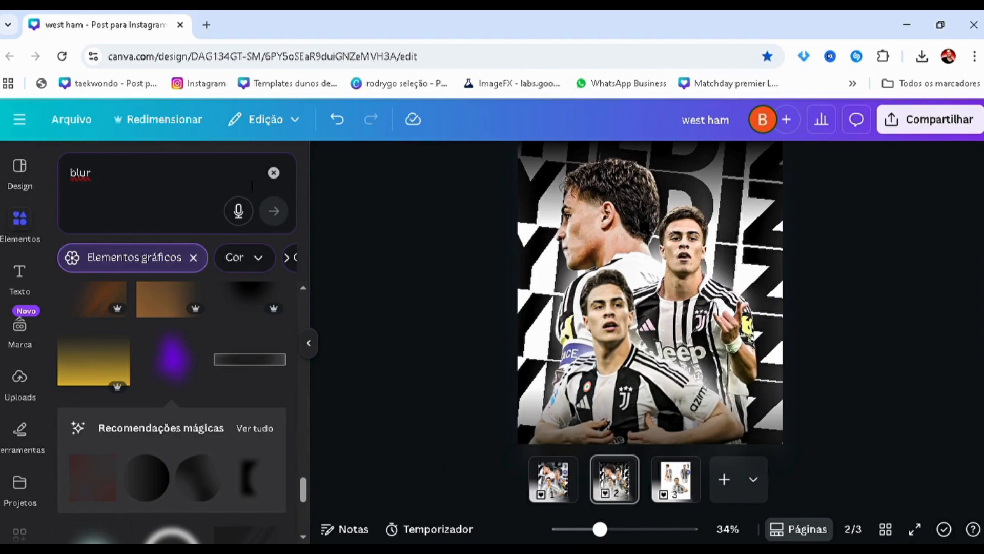
pyautogui.click(273, 173)
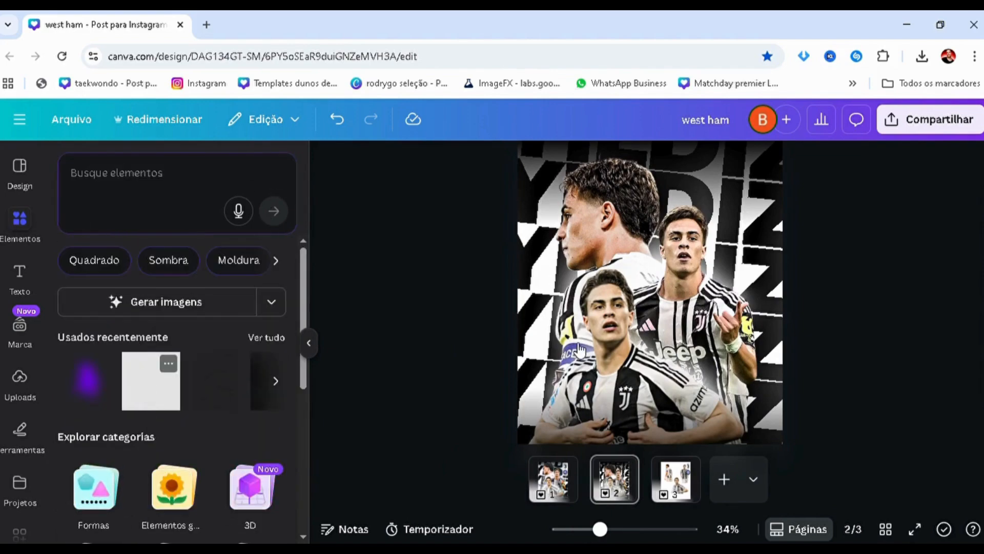
pyautogui.hotkey('ctrl', 'v')
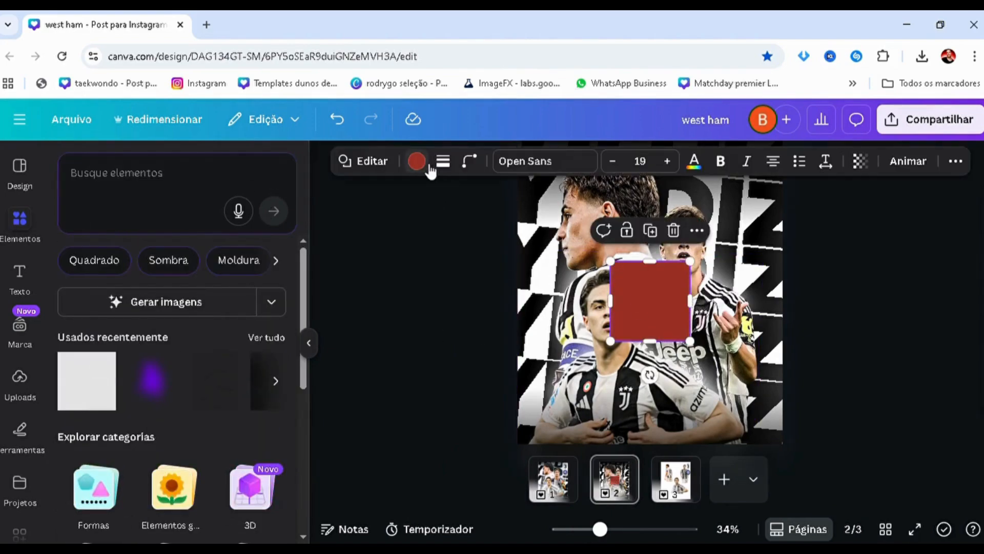
# Recolour the square with the solid grey #9B9B9B
pyautogui.click(205, 269)
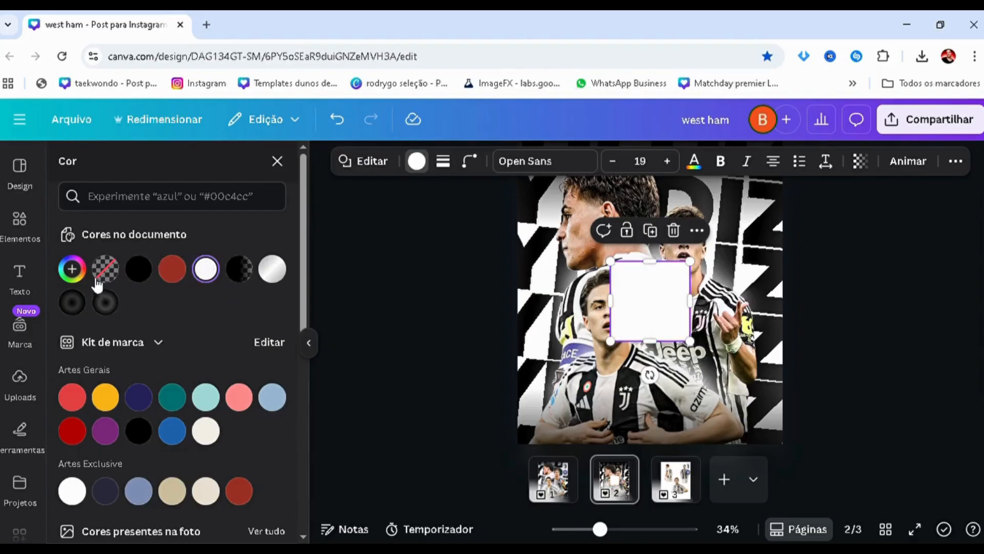
pyautogui.click(272, 269)
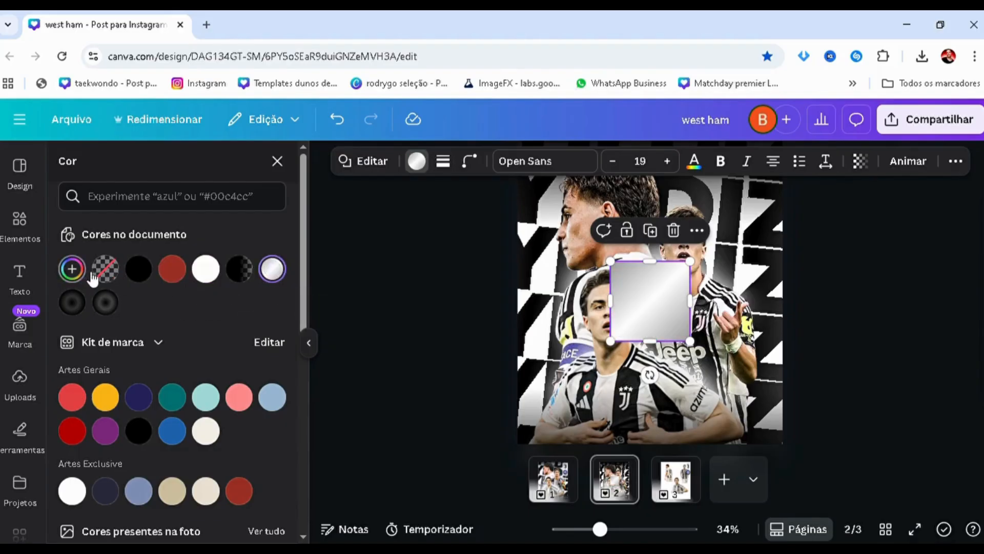
pyautogui.click(74, 270)
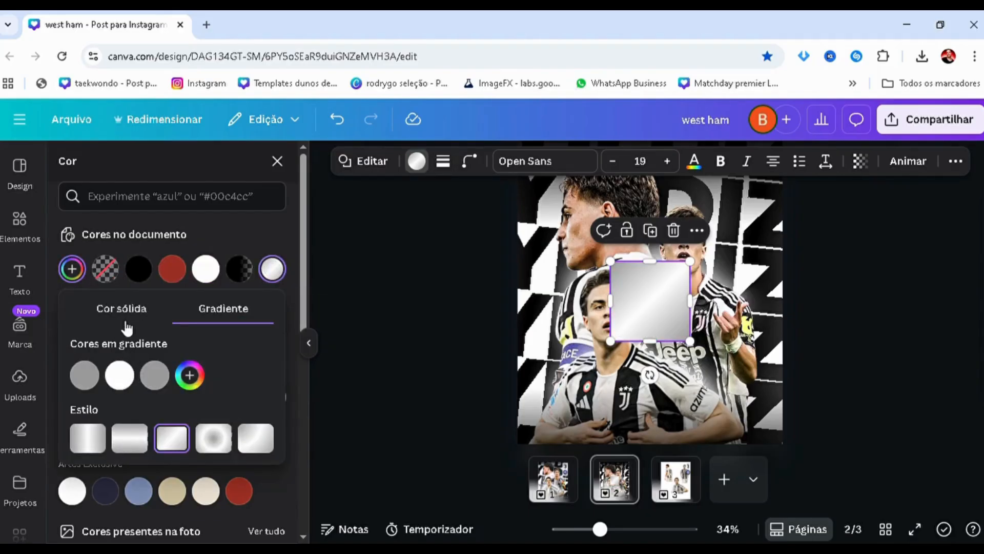
pyautogui.click(123, 309)
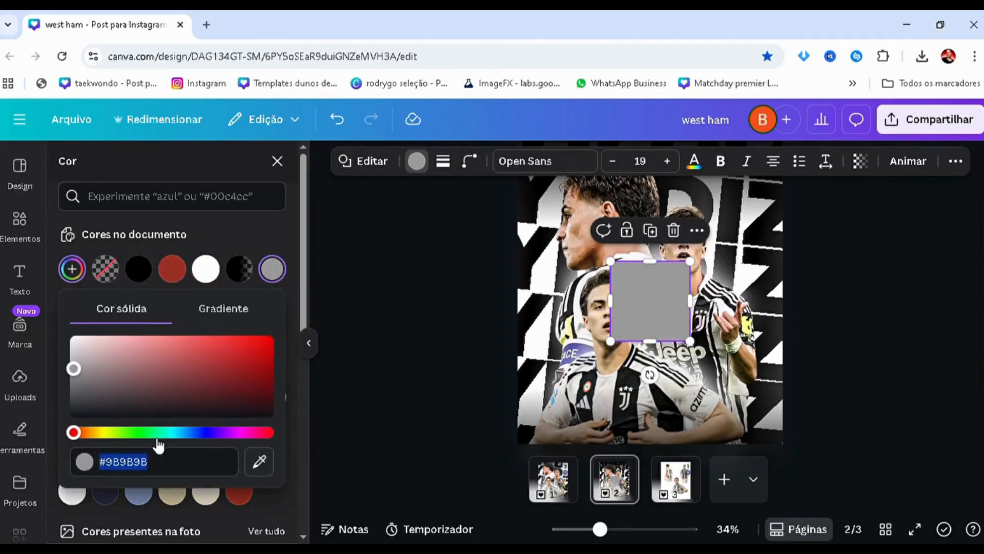
pyautogui.click(234, 316)
pyautogui.click(121, 314)
pyautogui.click(116, 471)
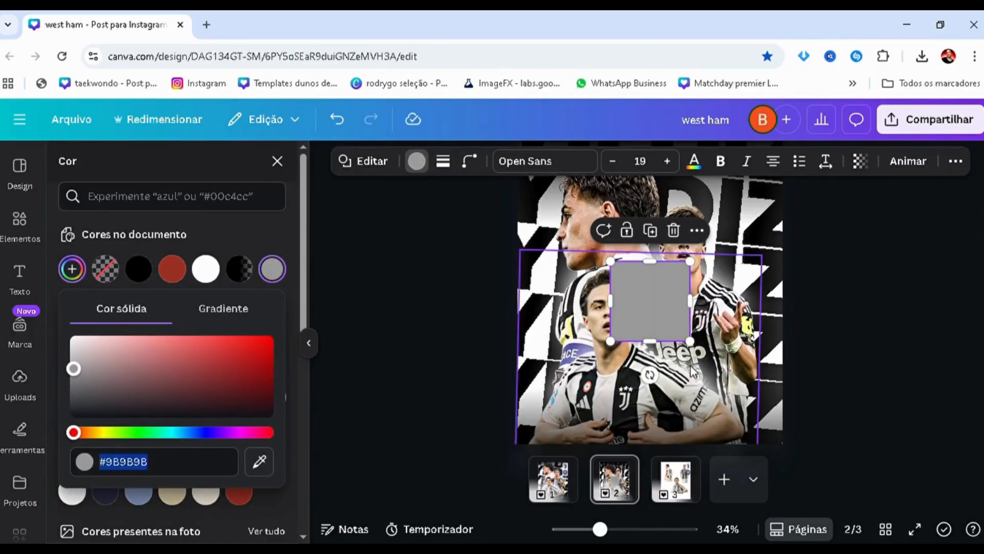
pyautogui.scroll(1, 762, 274)
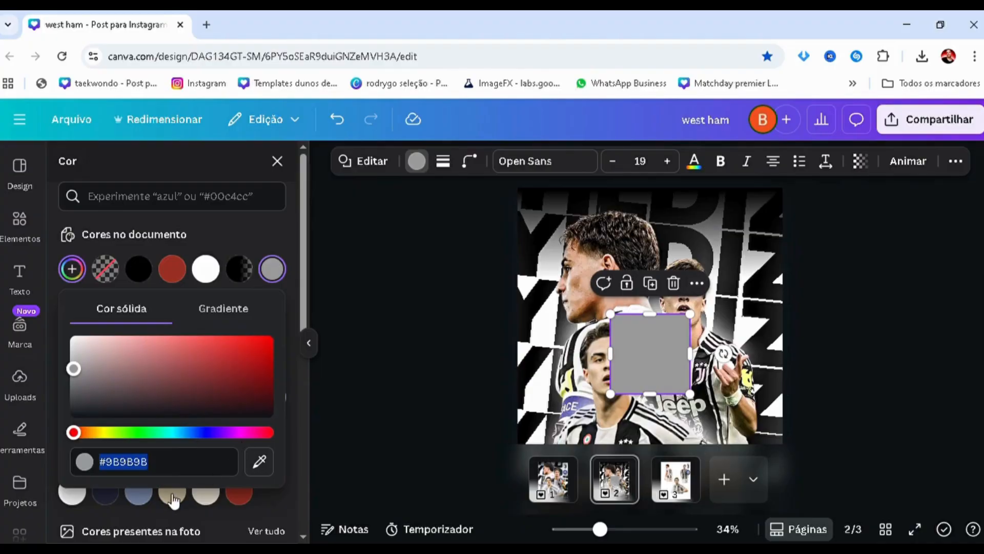
# Change the square's fill to a gradient from grey #9B9B9B to white #FFFFFF with a third white colour stop
pyautogui.click(235, 299)
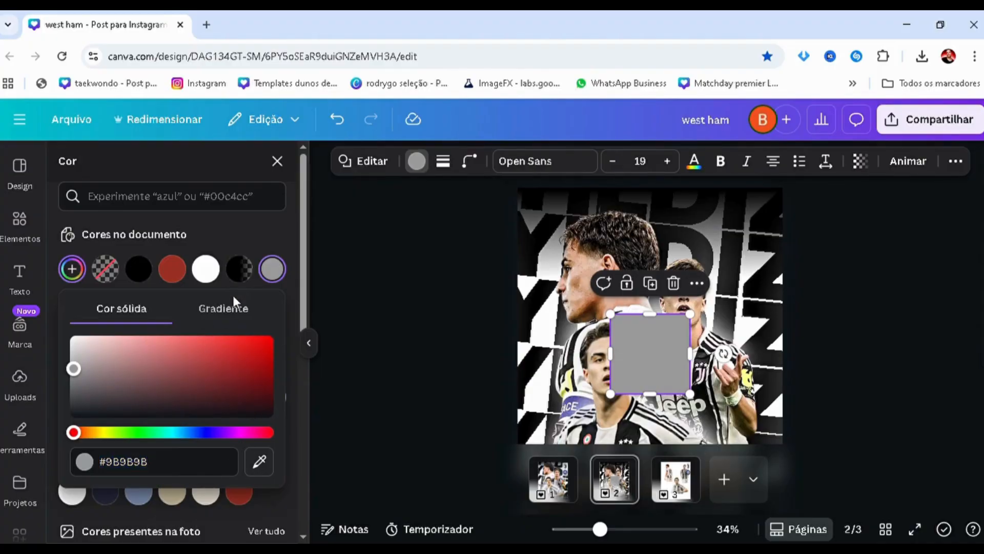
pyautogui.click(120, 375)
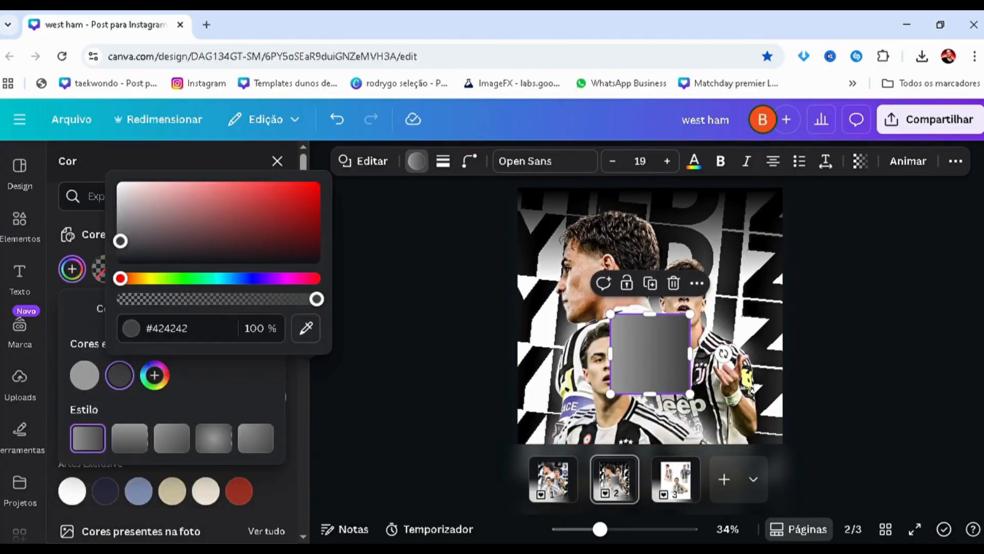
pyautogui.moveTo(120, 241); pyautogui.dragTo(84, 151)
pyautogui.click(155, 375)
pyautogui.click(154, 375)
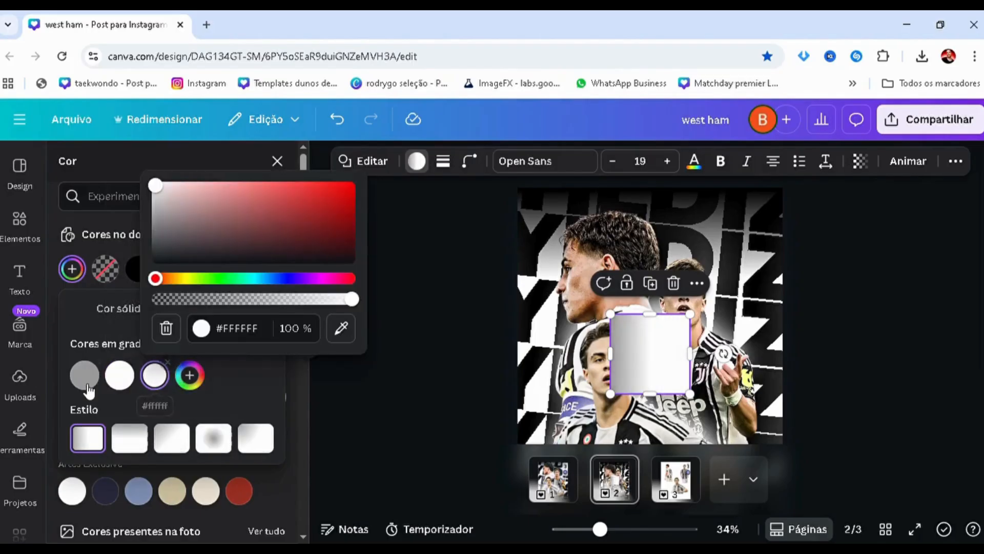
# Set the gradient's third colour to #9B9B9B and apply the 180° linear style to the square
pyautogui.click(83, 375)
pyautogui.click(170, 328)
pyautogui.hotkey('ctrl', 'c')
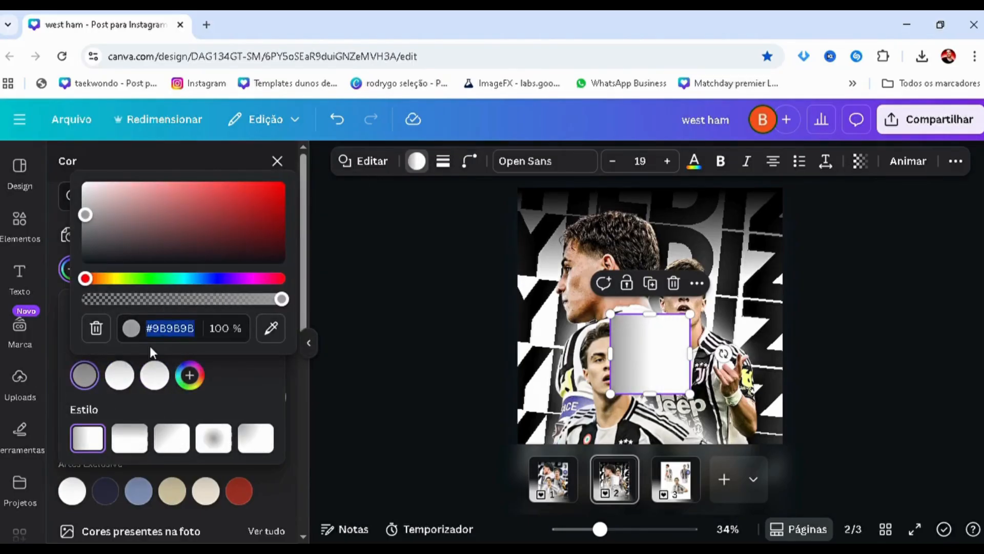
pyautogui.click(163, 388)
pyautogui.click(226, 328)
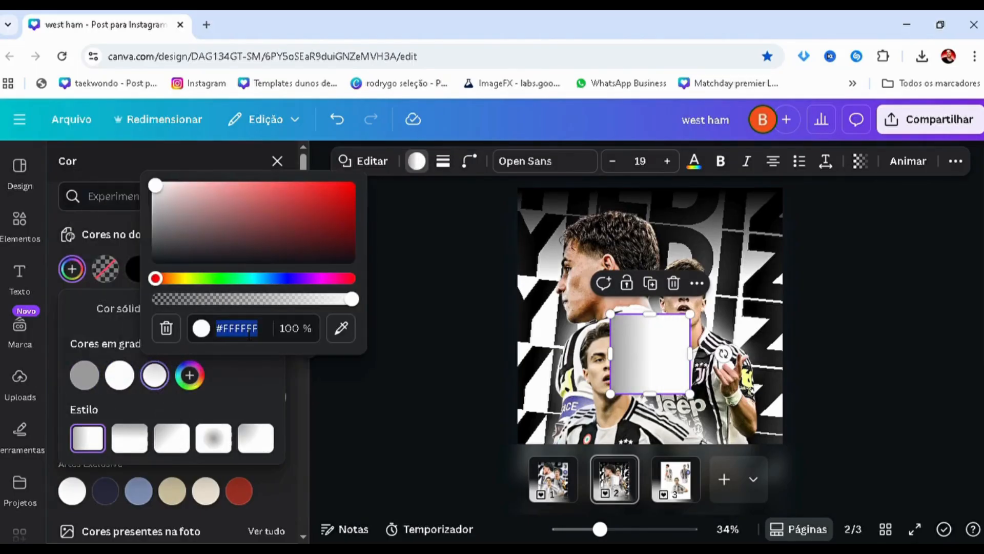
pyautogui.hotkey('ctrl', 'v')
pyautogui.click(368, 413)
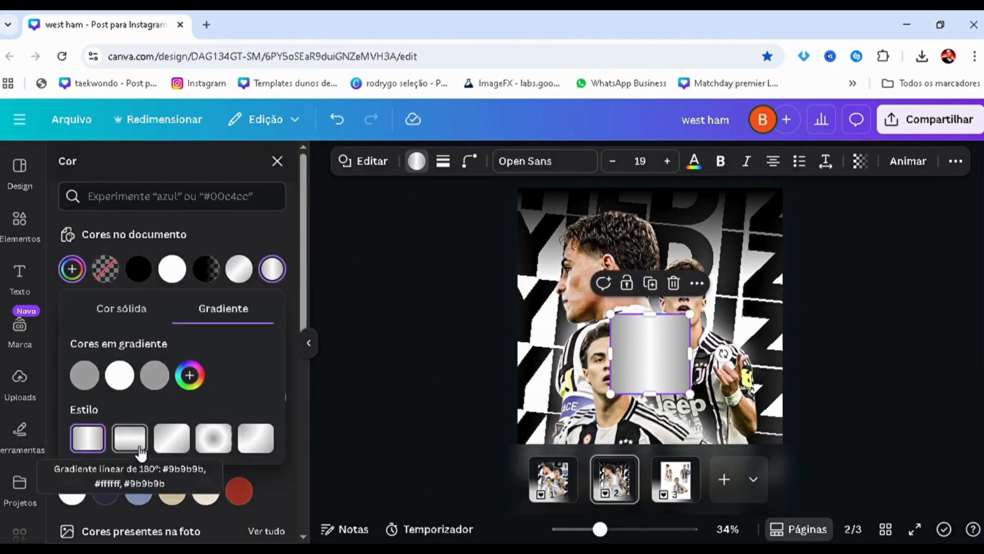
pyautogui.click(140, 446)
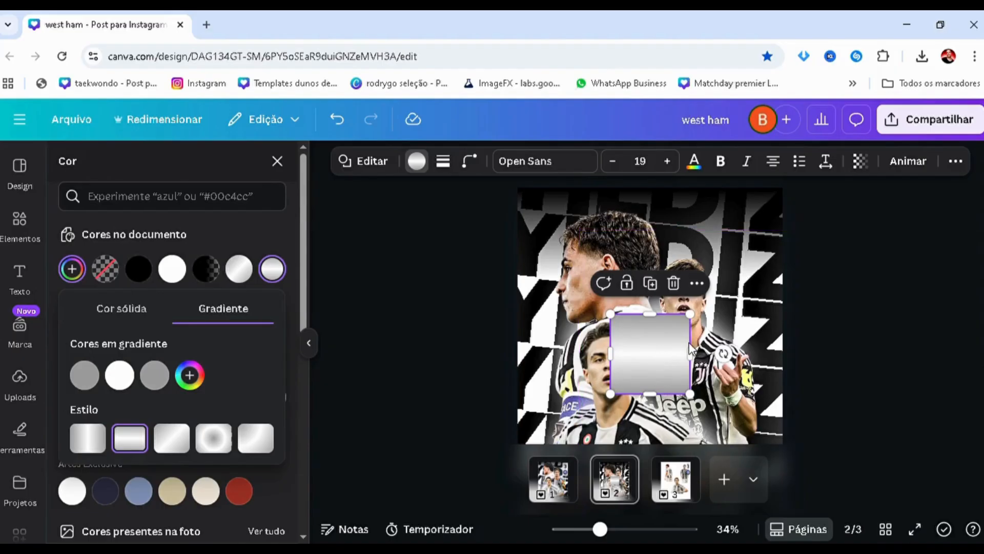
# Move the gradient square over the poster's upper right edge, stretch it into a tall panel and apply the diagonal gradient style
pyautogui.moveTo(659, 350); pyautogui.dragTo(785, 257)
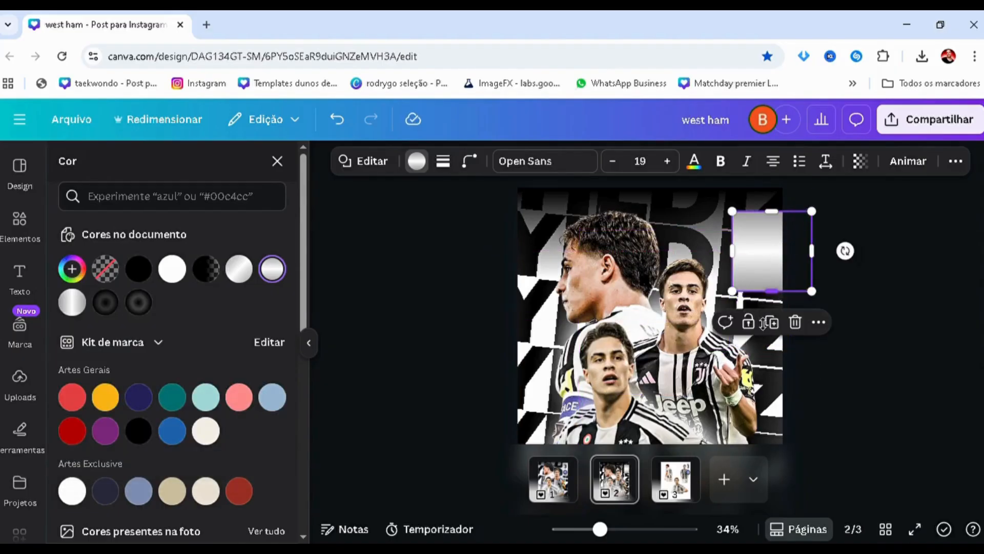
pyautogui.moveTo(761, 303); pyautogui.dragTo(762, 350)
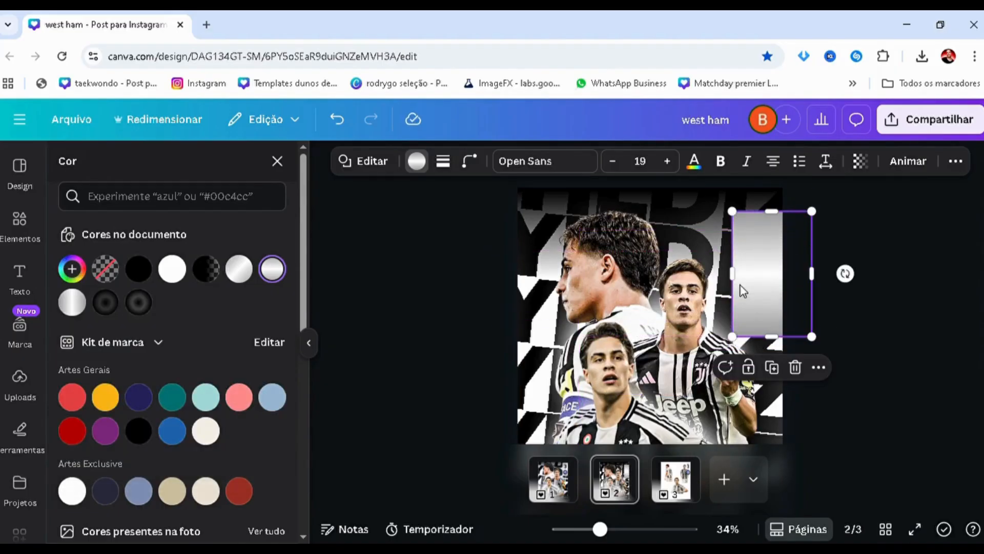
pyautogui.click(73, 270)
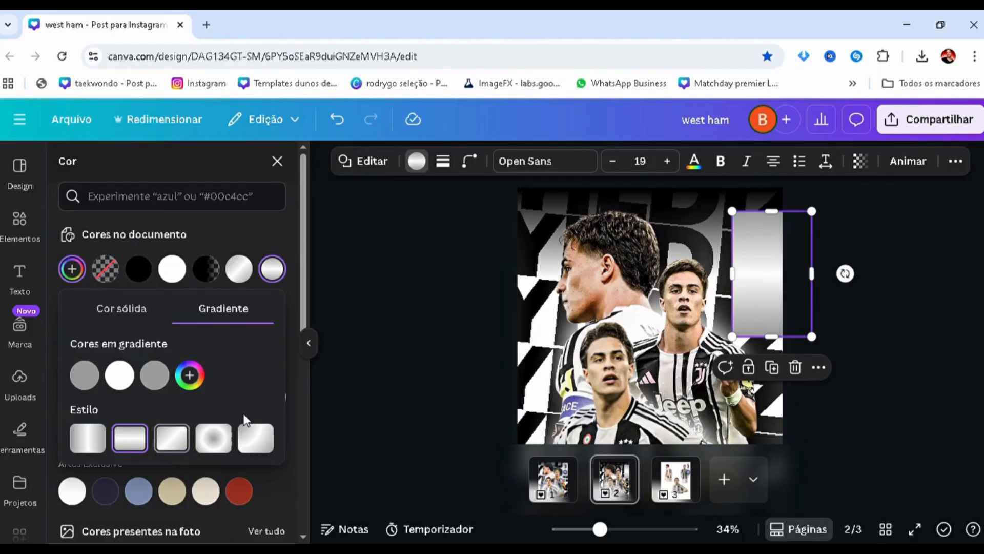
pyautogui.click(172, 438)
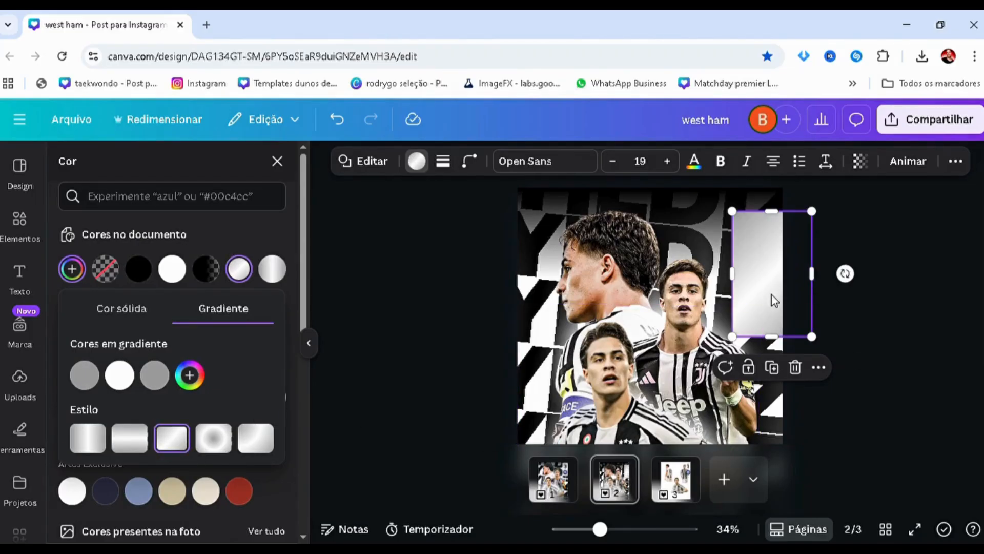
pyautogui.moveTo(774, 300); pyautogui.dragTo(775, 301)
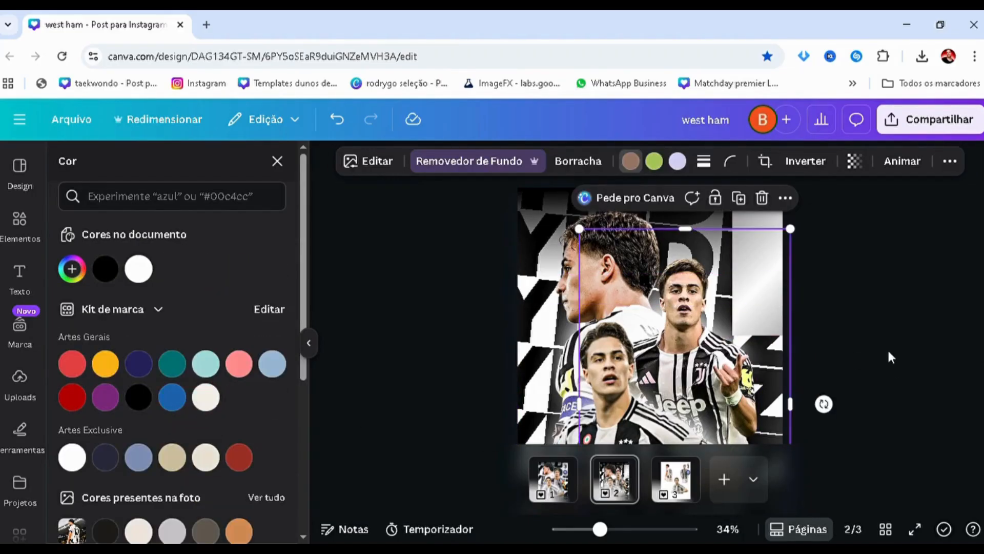
# Copy the Juventus and Inter crests from page 3 onto the silver panel on page 2
pyautogui.scroll(2, 883, 300)
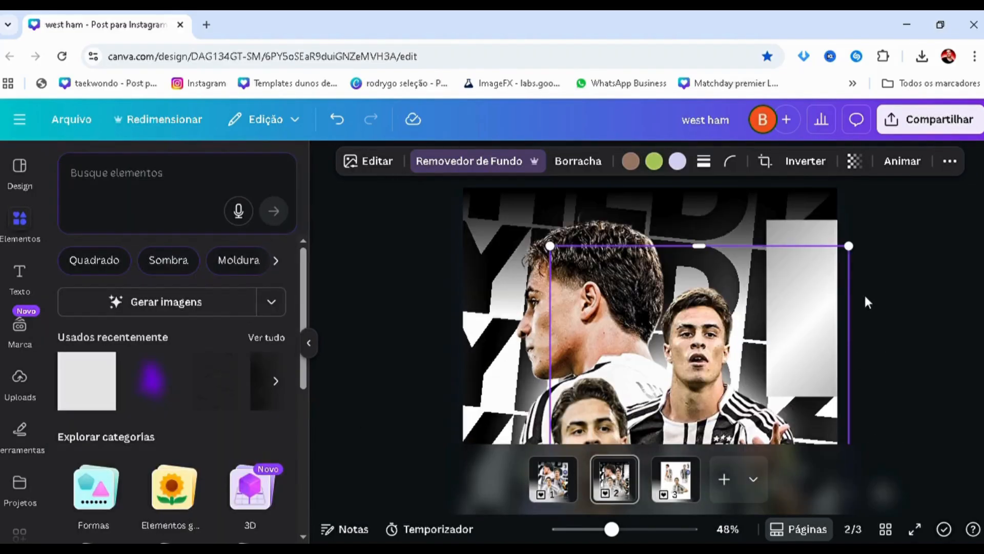
pyautogui.click(826, 277)
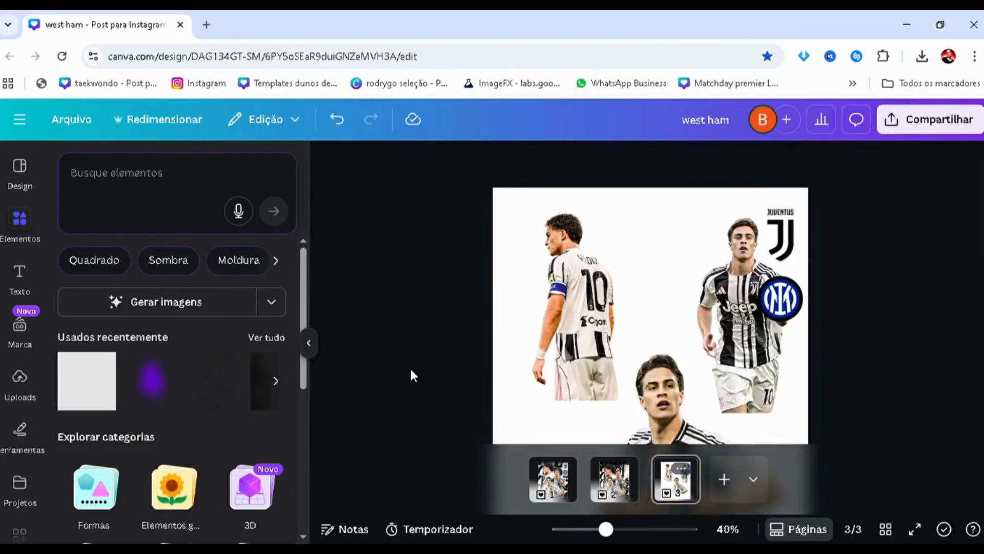
pyautogui.scroll(-1, 411, 370)
pyautogui.hotkey('alt', '1')
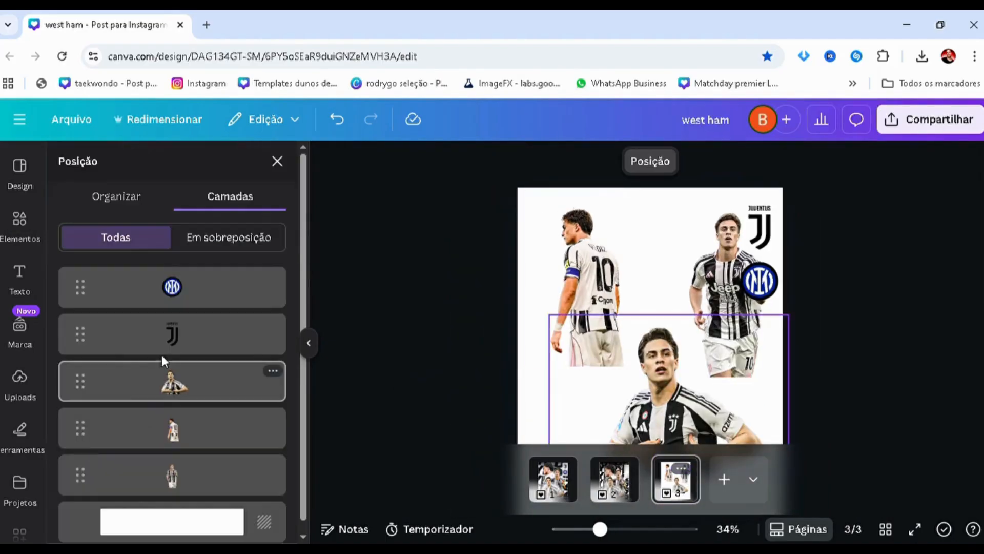
pyautogui.keyDown('shift'); pyautogui.click(161, 302); pyautogui.keyUp('shift')
pyautogui.click(592, 487)
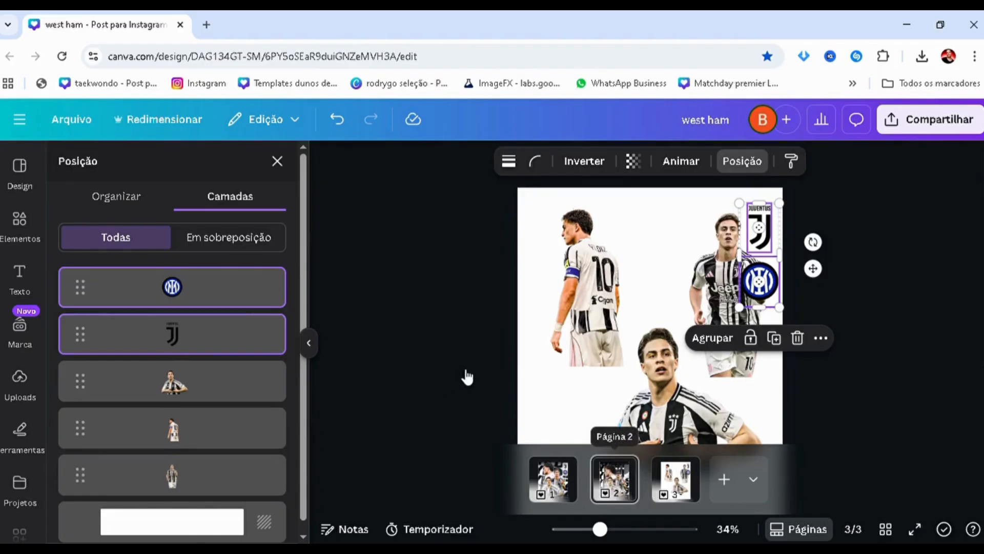
pyautogui.hotkey('ctrl', 'v')
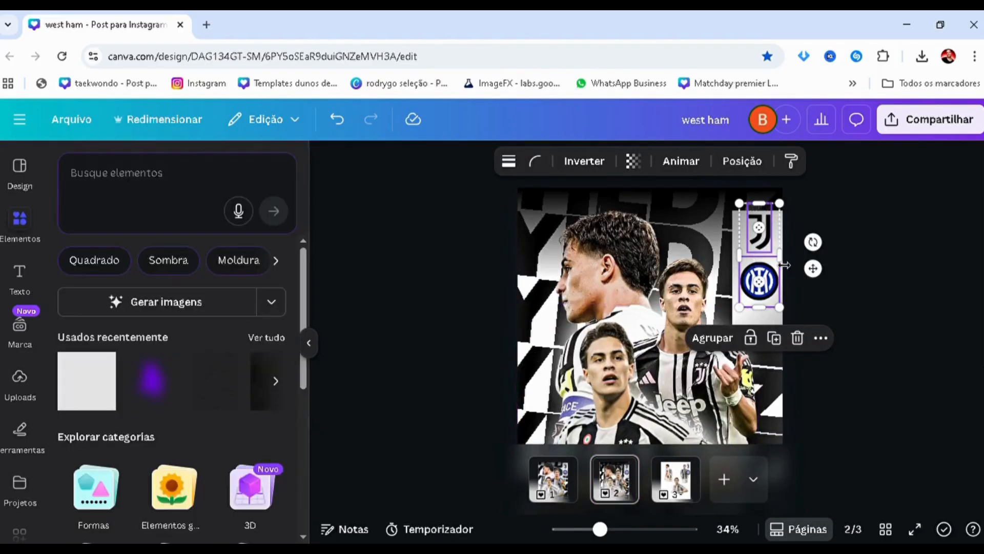
# Shorten the silver panel to end just below the Inter crest and shift it slightly towards the poster's edge
pyautogui.scroll(3, 784, 265)
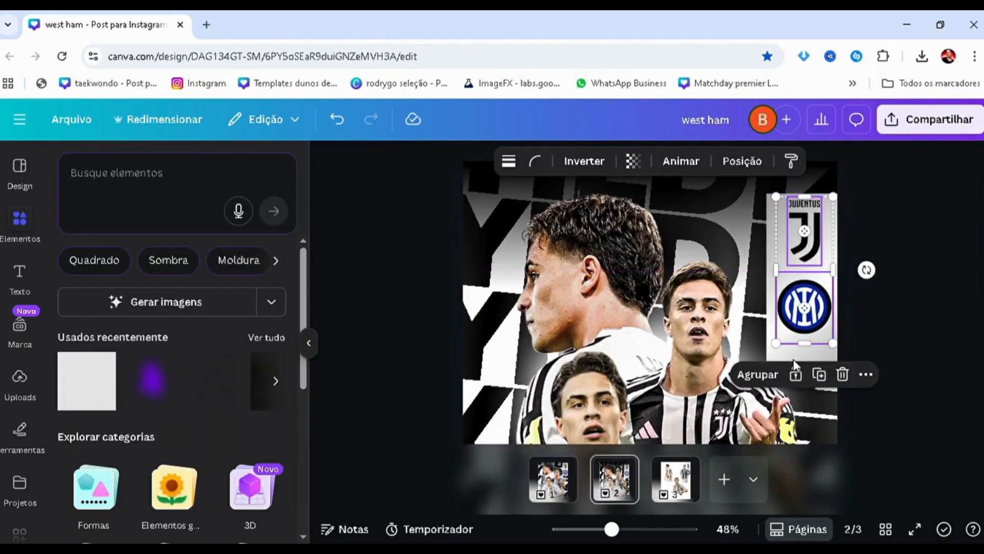
pyautogui.click(793, 359)
pyautogui.moveTo(828, 370); pyautogui.dragTo(827, 352)
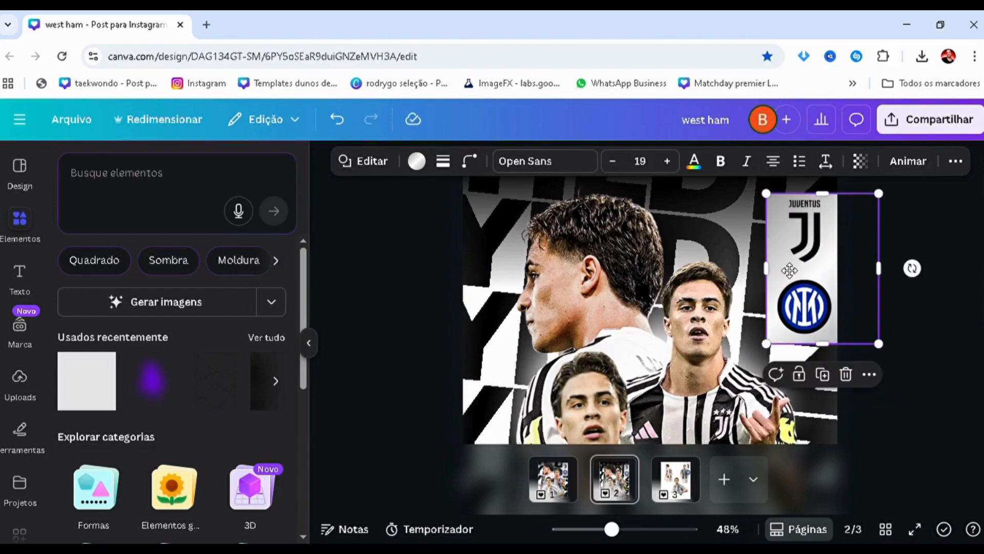
pyautogui.moveTo(790, 270); pyautogui.dragTo(634, 333)
pyautogui.hotkey('ctrl', 'z')
pyautogui.click(827, 275)
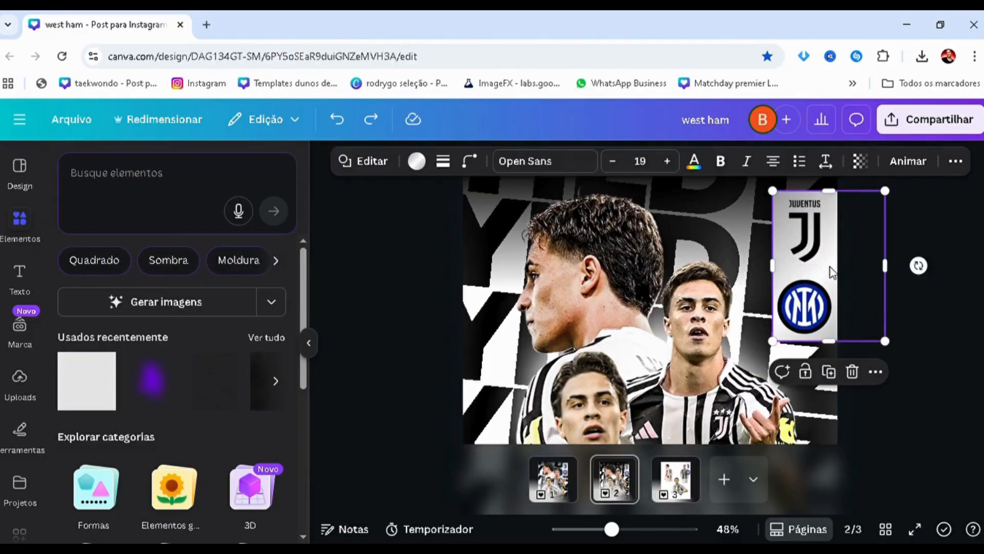
# Place a copy of the silver panel at the poster's lower left edge so only a narrow strip overlaps the page
pyautogui.moveTo(703, 328); pyautogui.dragTo(408, 340)
pyautogui.scroll(2, 424, 331)
pyautogui.moveTo(405, 340); pyautogui.dragTo(397, 333)
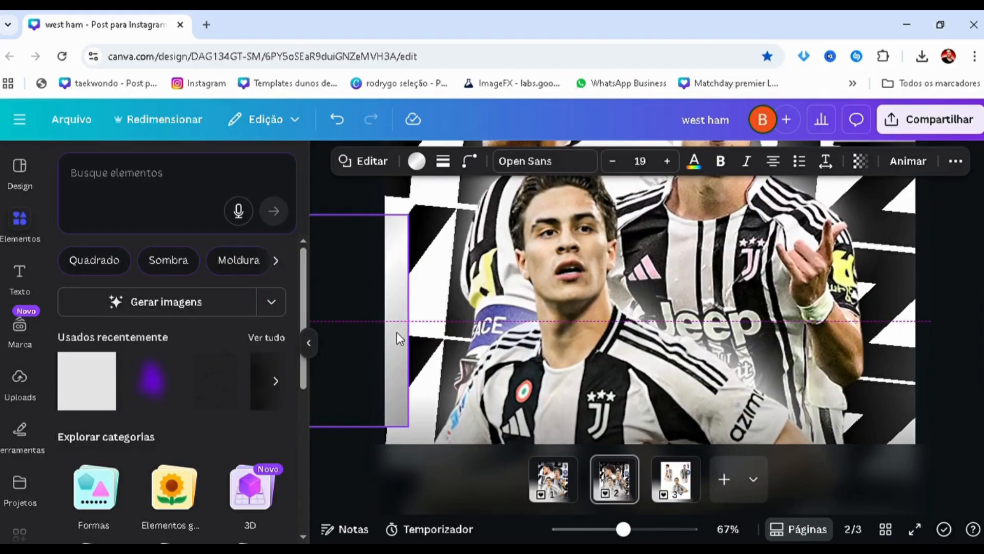
pyautogui.click(361, 343)
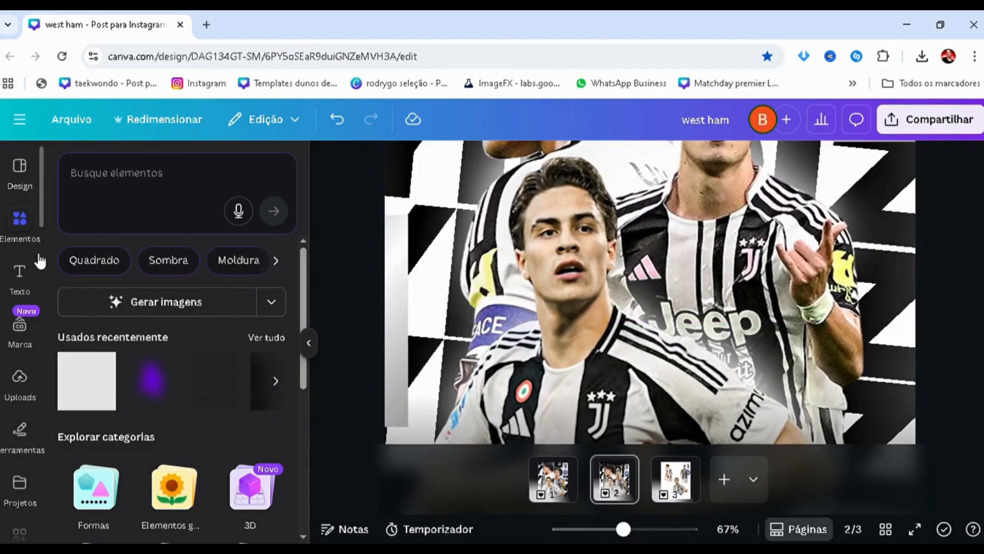
# Add a title text box to page 2 and format it in bold Poppins
pyautogui.click(23, 274)
pyautogui.click(177, 339)
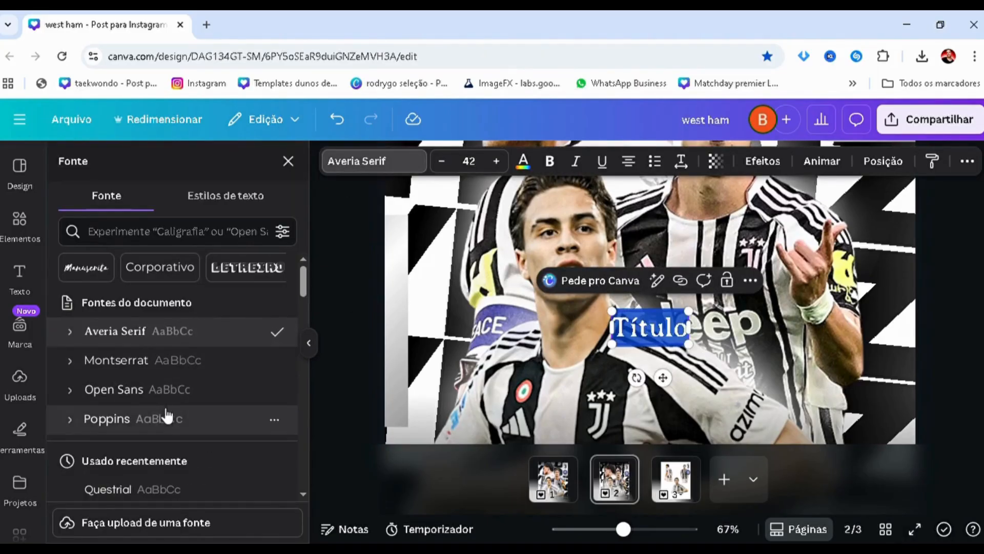
pyautogui.click(167, 419)
pyautogui.click(550, 162)
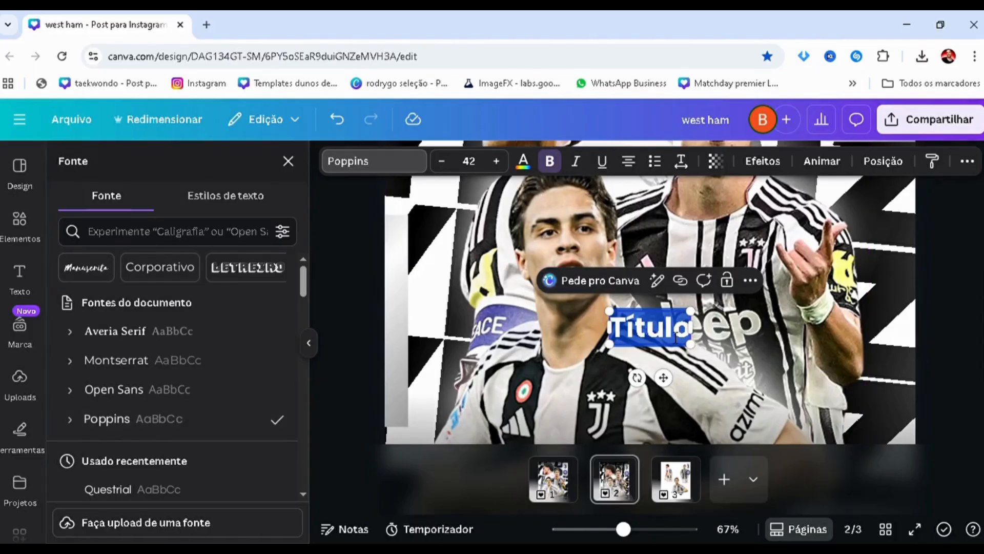
# Replace the title placeholder with the text KENAN WILDIZ
pyautogui.write('KEVIN')
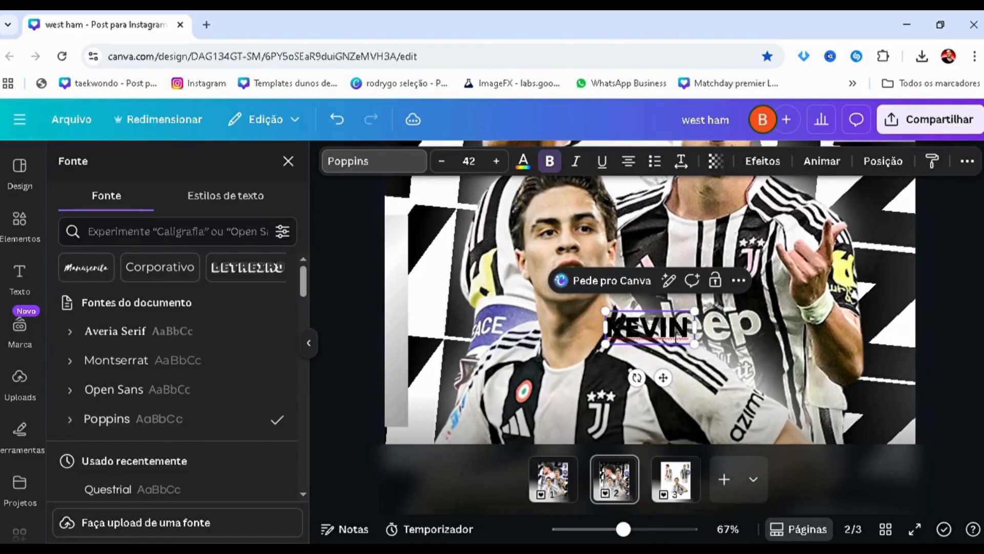
pyautogui.write(' WILDIZ')
pyautogui.hotkey('ctrl', 'a')
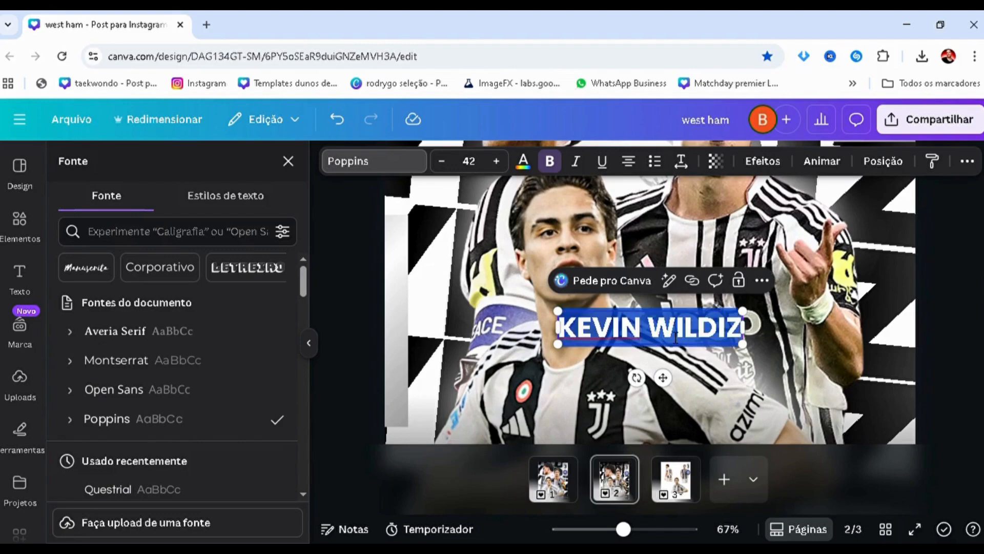
pyautogui.moveTo(642, 331); pyautogui.dragTo(594, 331)
pyautogui.write('NAN')
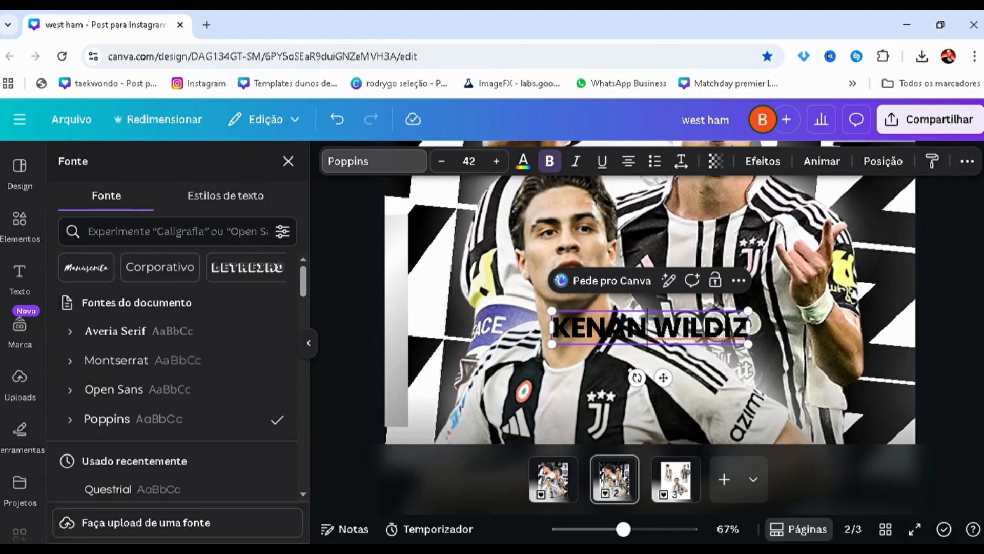
pyautogui.click(562, 494)
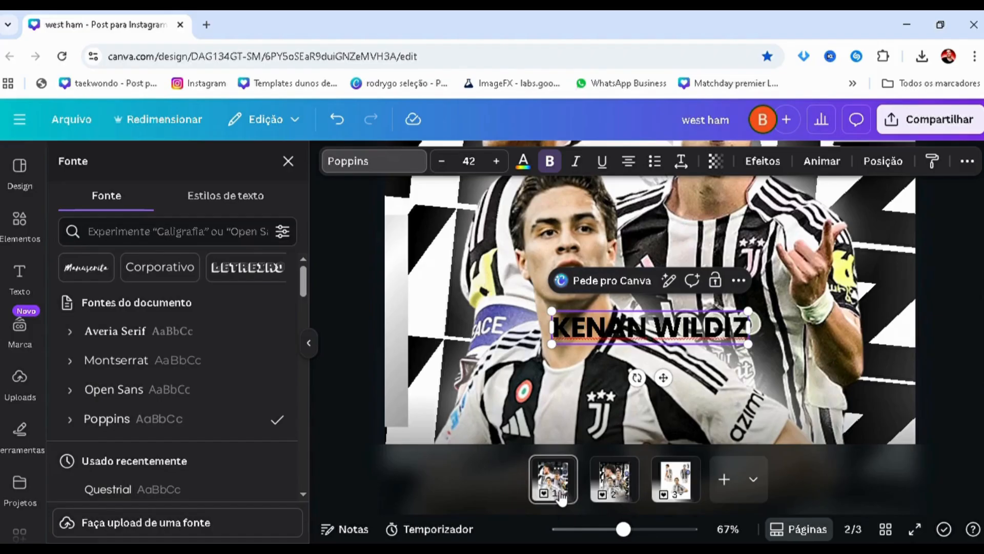
pyautogui.click(410, 382)
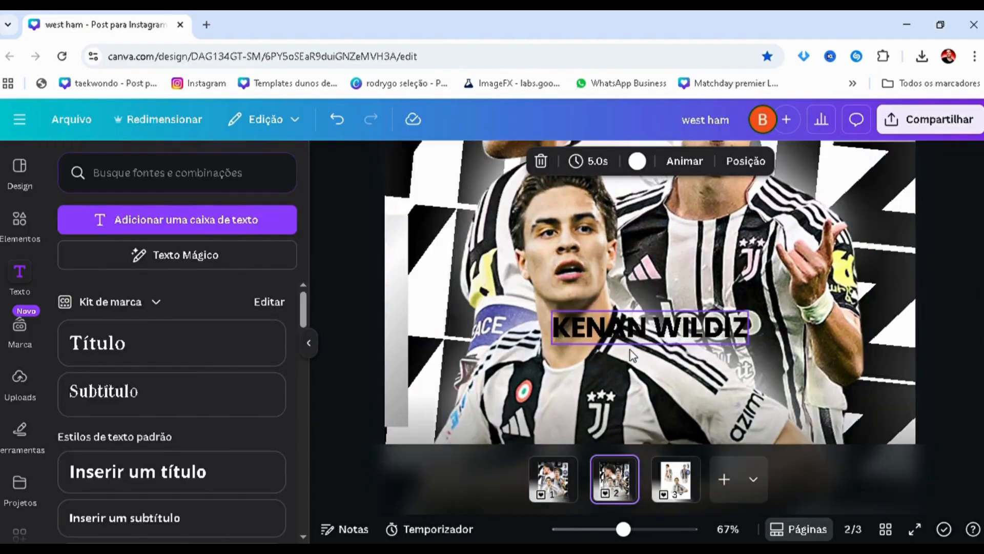
# Rename the design KENAN WILDIZ using the text copied from the title
pyautogui.doubleClick(622, 336)
pyautogui.hotkey('ctrl', 'c')
pyautogui.click(714, 120)
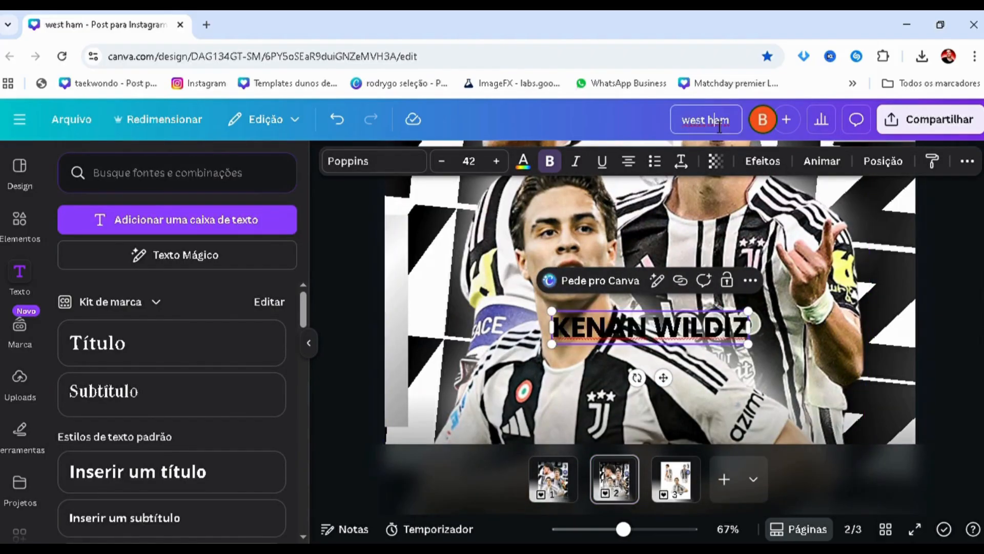
pyautogui.hotkey('ctrl', 'v')
pyautogui.hotkey('ctrl', 'a')
pyautogui.hotkey('ctrl', 'v')
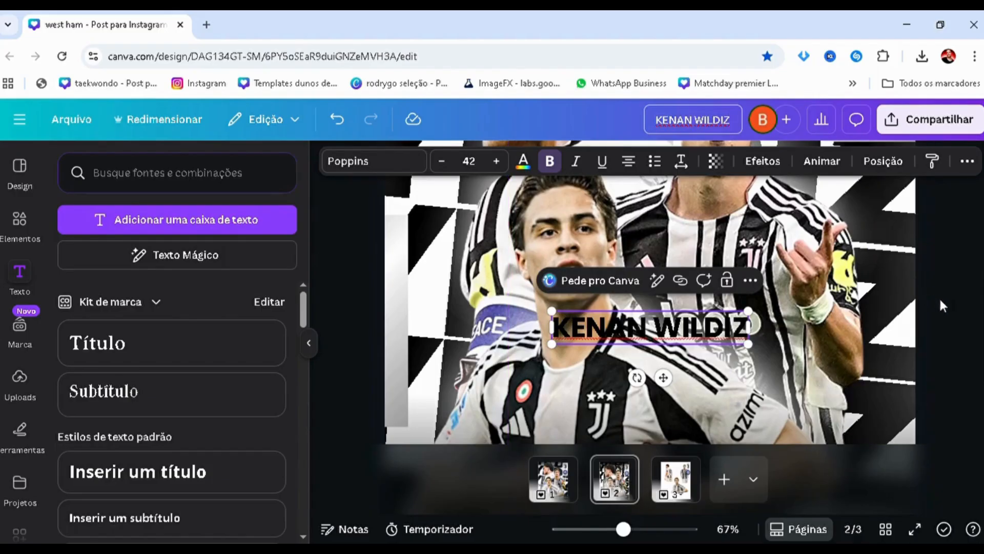
pyautogui.click(940, 299)
# Rotate the KENAN WILDIZ text to vertical and shrink it to size 17.4 inside the left silver strip
pyautogui.click(631, 334)
pyautogui.moveTo(650, 361); pyautogui.dragTo(600, 313)
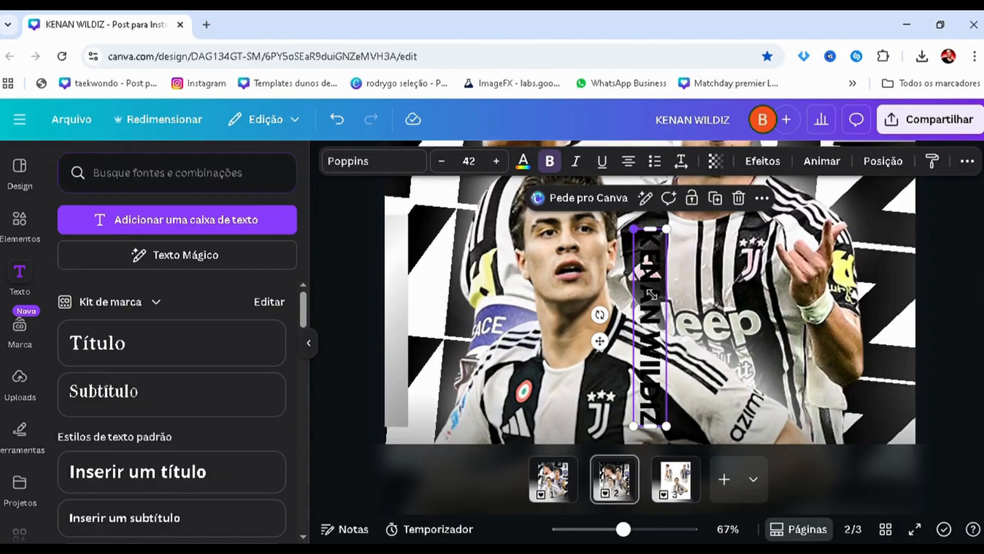
pyautogui.moveTo(634, 230); pyautogui.dragTo(406, 237)
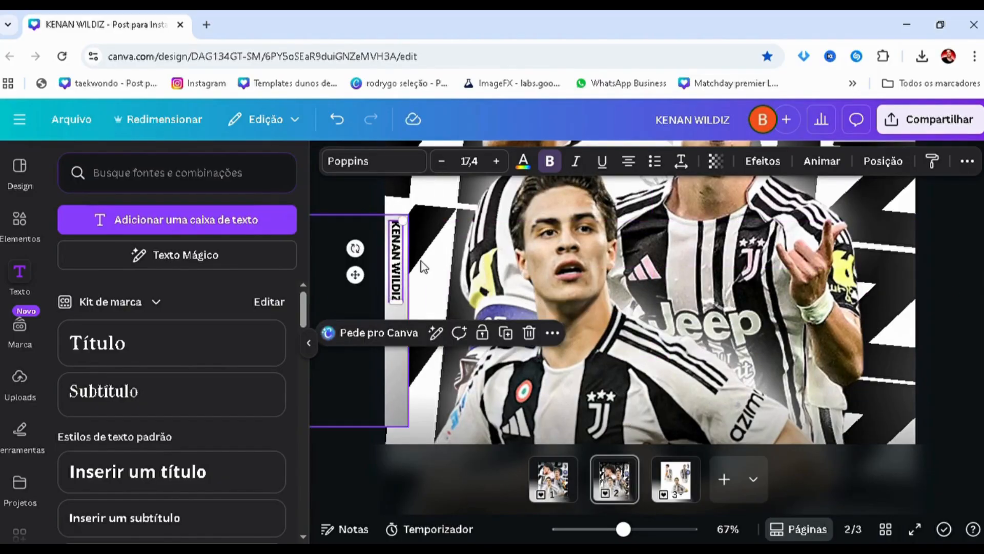
# Set the vertical name's letter spacing to 662 and lengthen its text box to fit on one line along the strip
pyautogui.click(681, 162)
pyautogui.moveTo(700, 222); pyautogui.dragTo(700, 221)
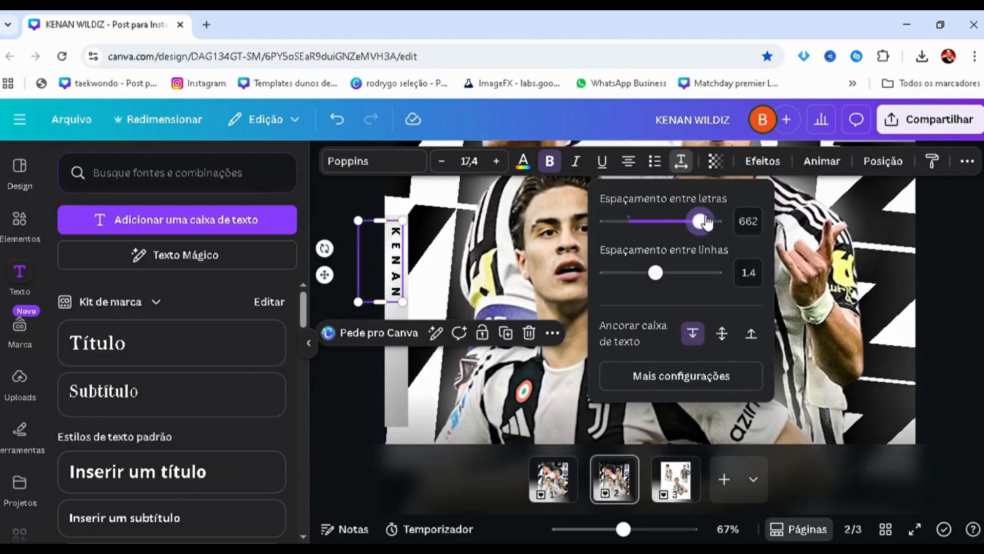
pyautogui.moveTo(380, 302); pyautogui.dragTo(361, 426)
pyautogui.click(364, 292)
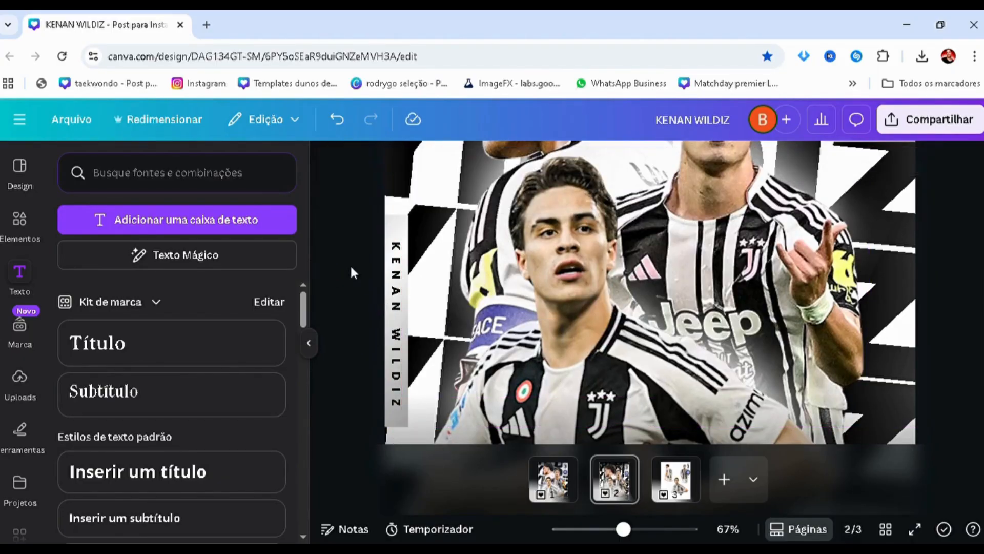
# Nudge the vertical KENAN WILDIZ text left to centre it on the silver strip
pyautogui.click(391, 291)
pyautogui.press('Left')
pyautogui.press('Left')
pyautogui.press('Left')
pyautogui.press('Left')
pyautogui.press('Left')
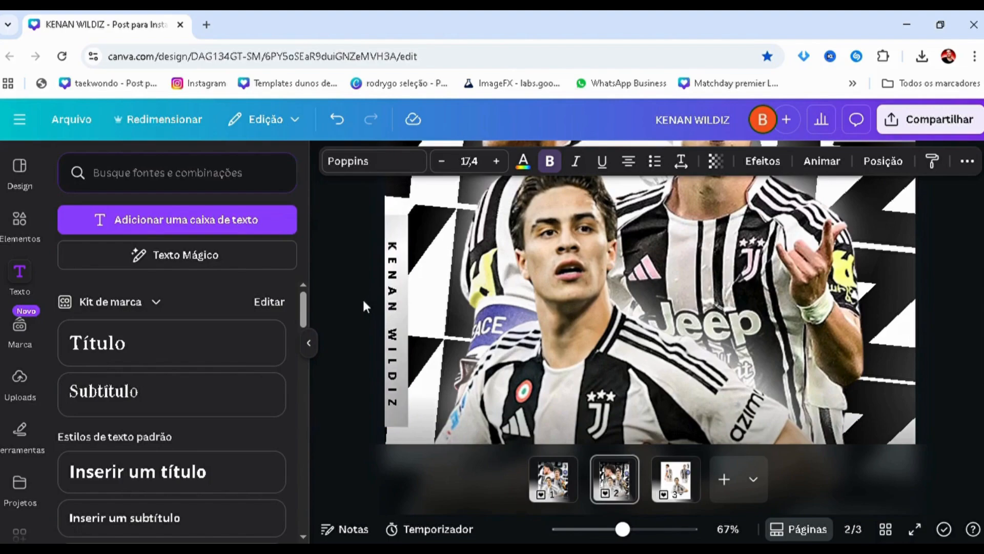
# Trim the upper and lower ends of the left silver strip to fit closely around the vertical name
pyautogui.click(401, 219)
pyautogui.moveTo(396, 226); pyautogui.dragTo(397, 245)
pyautogui.keyDown('ctrl'); pyautogui.scroll(3, 341, 232); pyautogui.keyUp('ctrl')
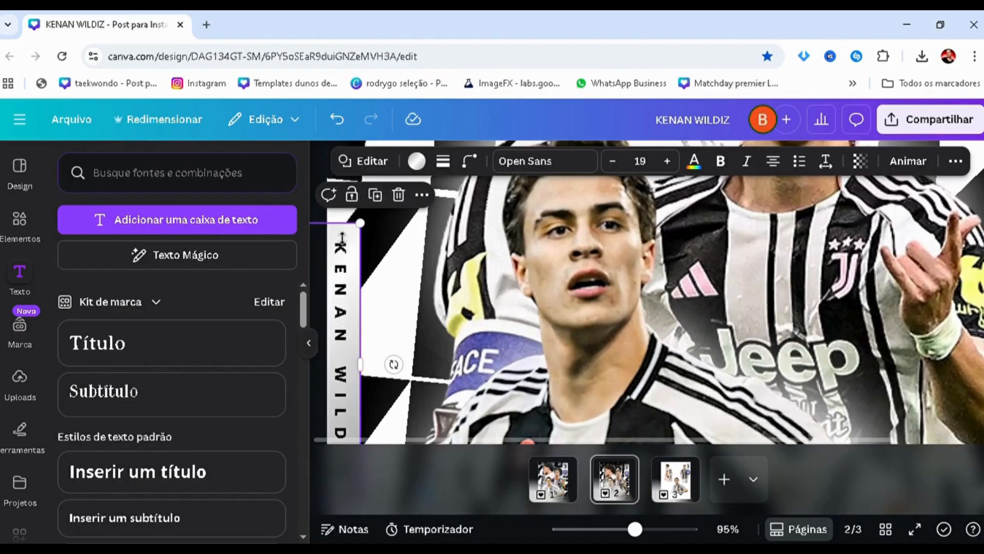
pyautogui.click(342, 237)
pyautogui.scroll(-3, 342, 237)
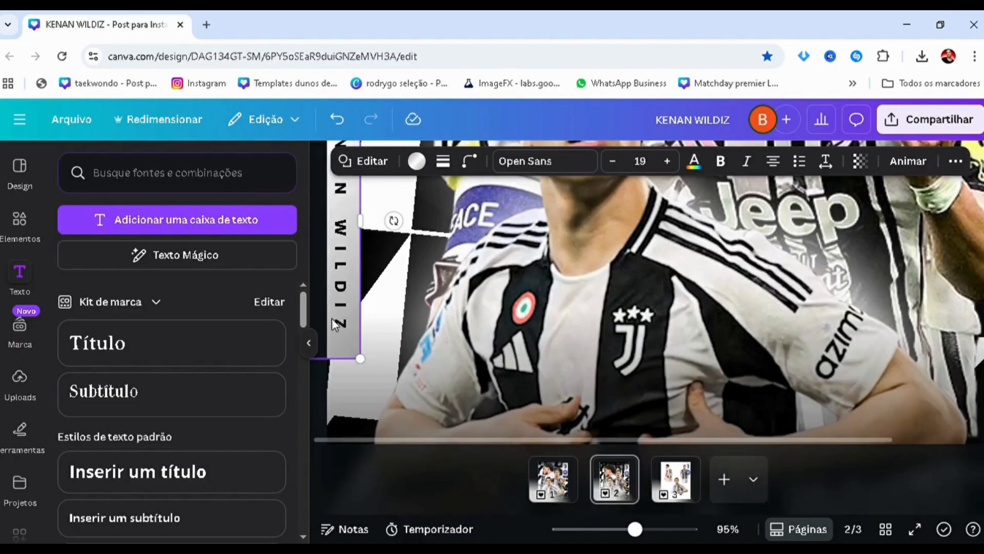
pyautogui.click(337, 354)
pyautogui.scroll(4, 348, 285)
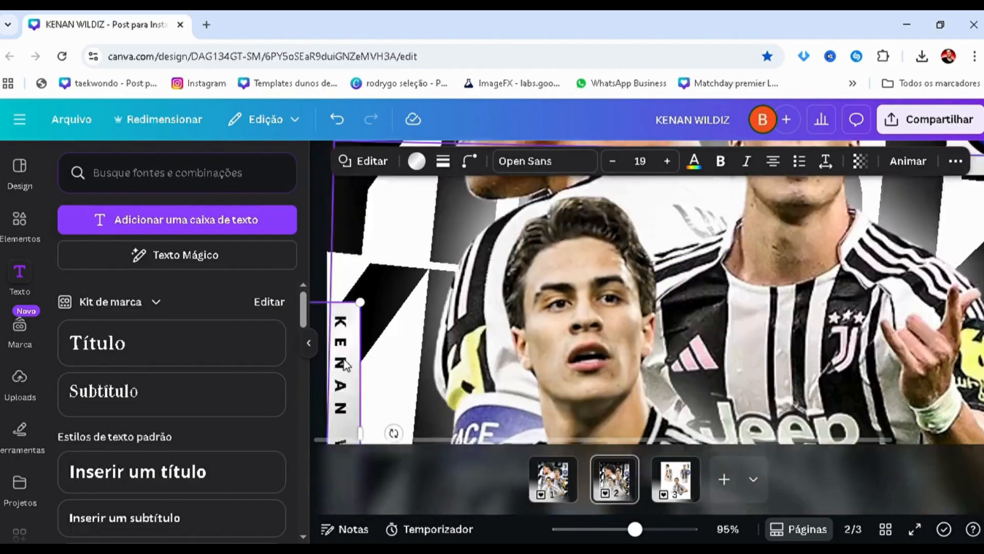
pyautogui.scroll(1, 346, 356)
pyautogui.scroll(-2, 345, 348)
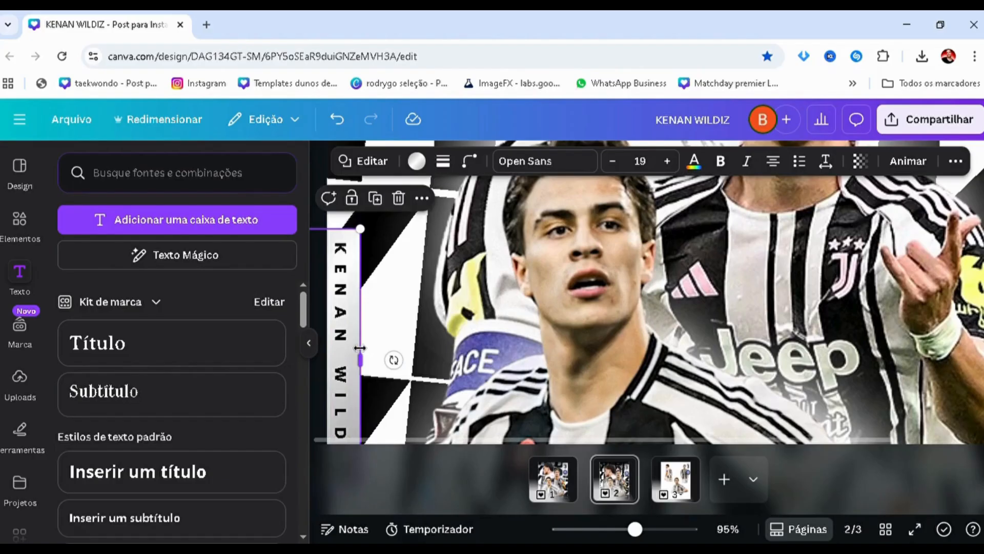
# Narrow the left silver shape by trimming the part that extends beyond the page edge
pyautogui.click(360, 348)
pyautogui.scroll(-3, 345, 337)
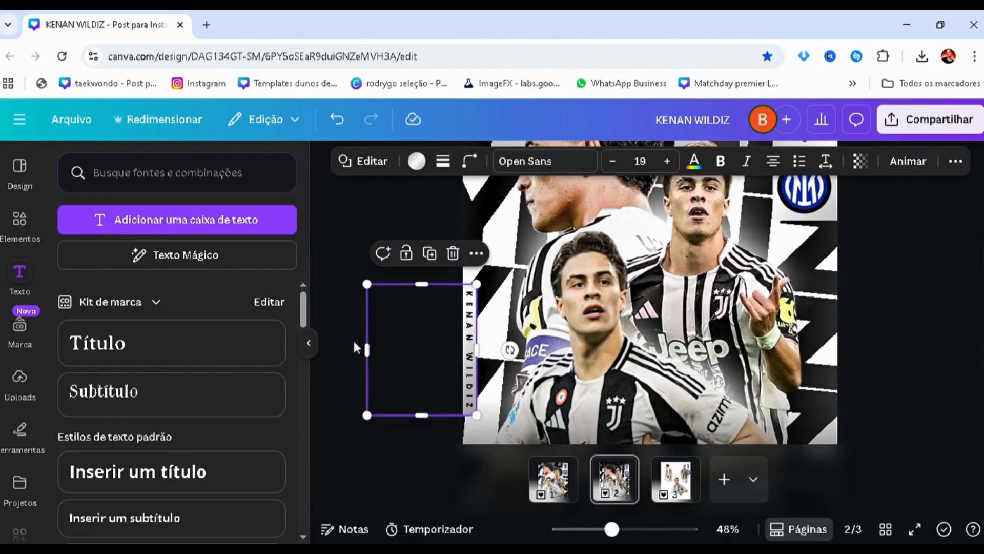
pyautogui.moveTo(367, 349); pyautogui.dragTo(465, 349)
pyautogui.click(406, 338)
pyautogui.scroll(-2, 406, 336)
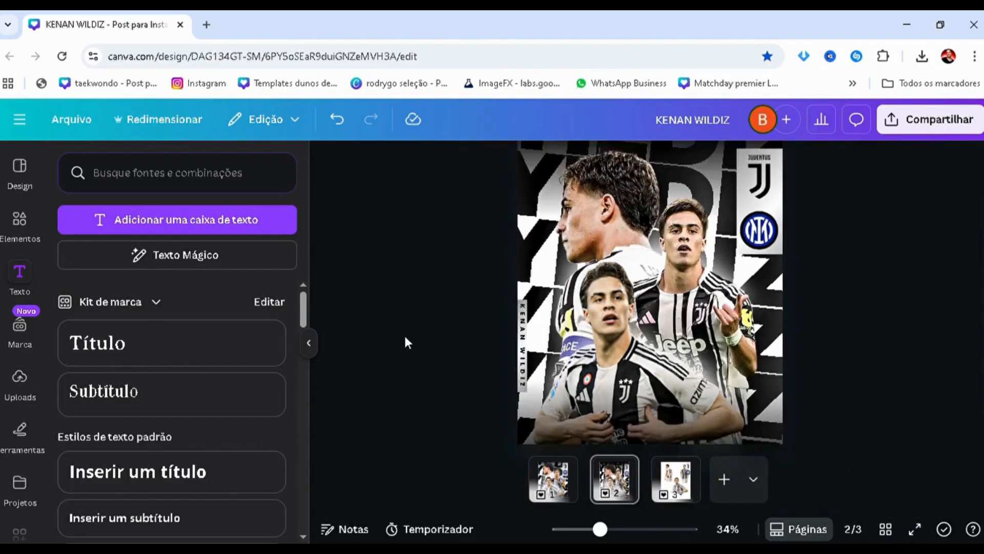
# Compare the recreated poster on page 2 with the reference poster on page 1
pyautogui.scroll(-1, 408, 342)
pyautogui.scroll(-1, 405, 303)
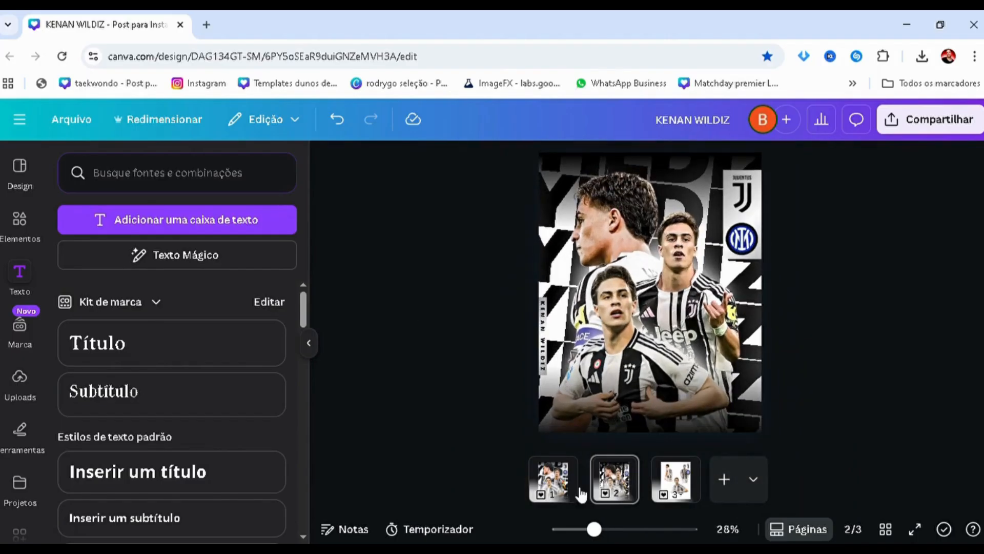
pyautogui.click(559, 490)
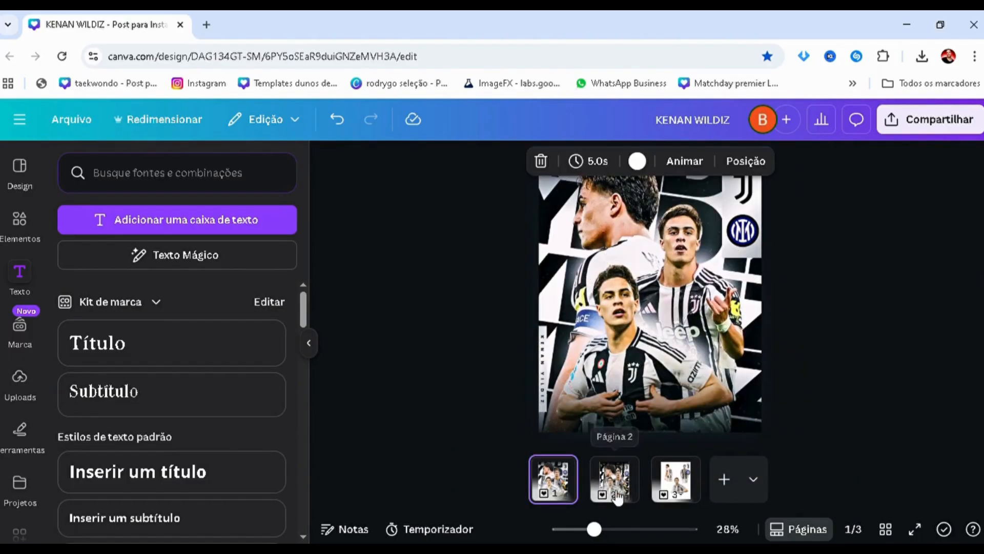
pyautogui.click(607, 474)
pyautogui.scroll(-1, 507, 337)
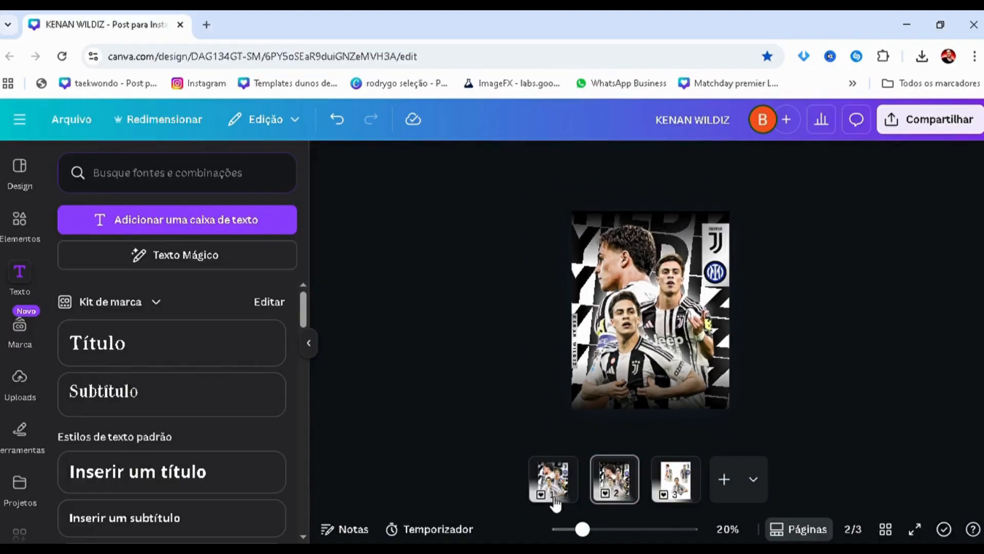
pyautogui.click(553, 479)
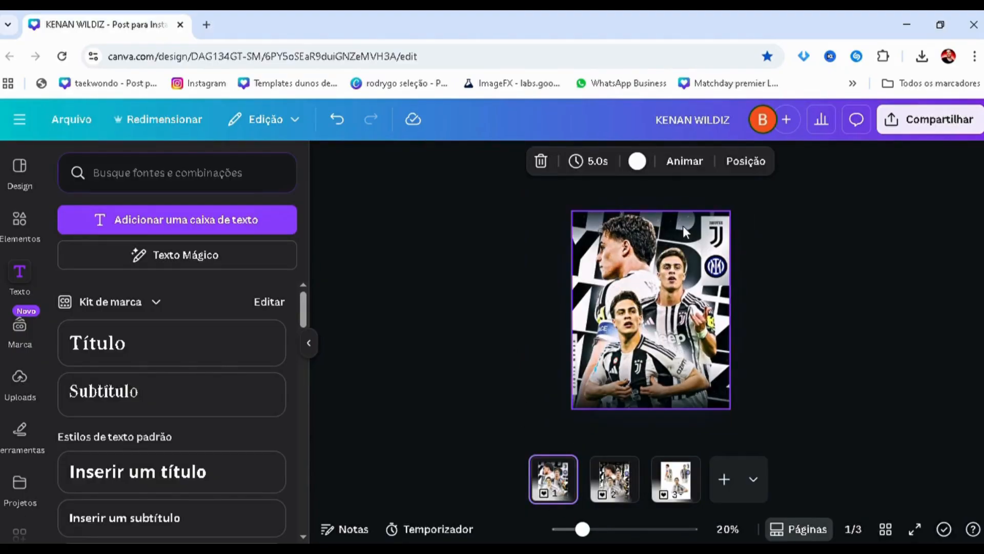
pyautogui.click(621, 487)
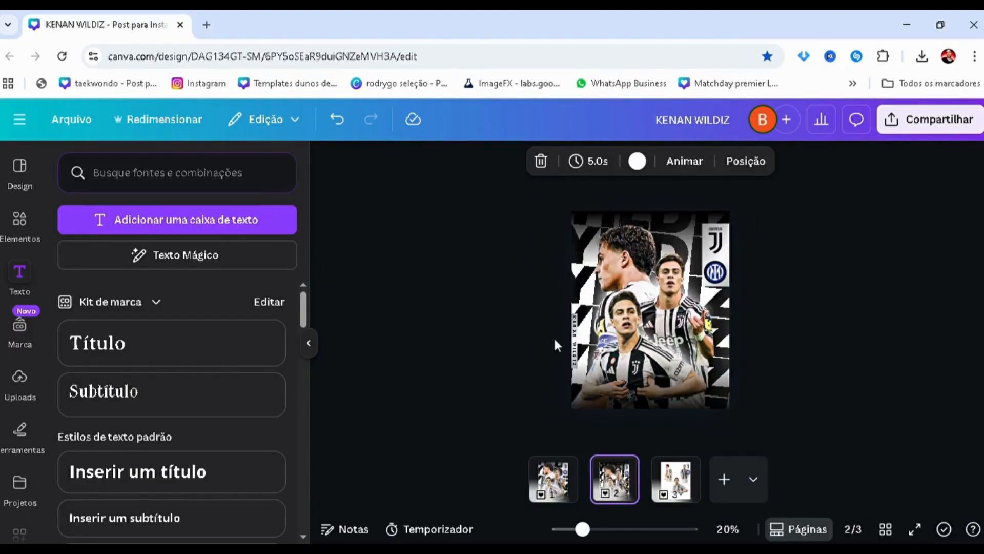
# Select all the slanted YILDIZ background text layers and enlarge them together to font size 420
pyautogui.hotkey('alt', '1')
pyautogui.scroll(-11, 242, 401)
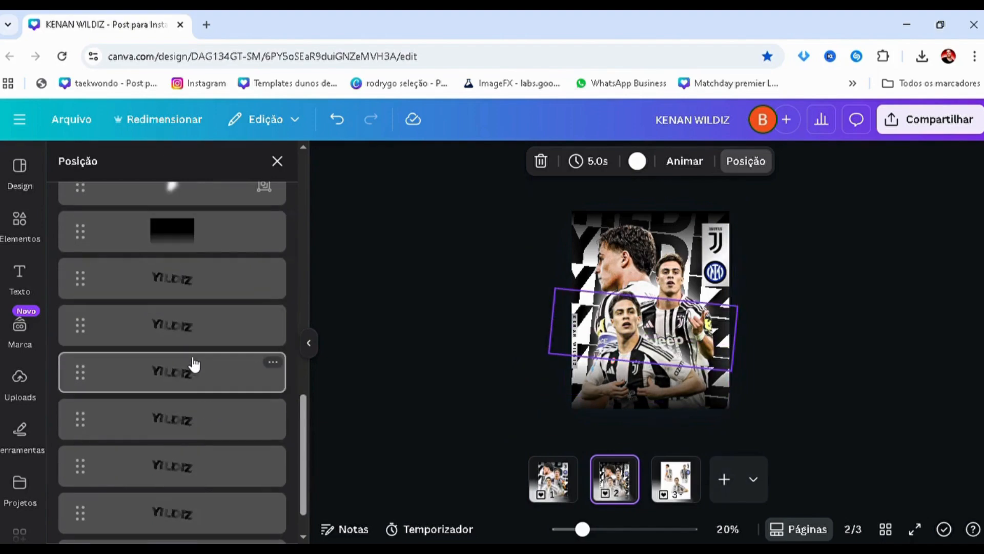
pyautogui.click(193, 367)
pyautogui.keyDown('shift'); pyautogui.click(190, 283); pyautogui.keyUp('shift')
pyautogui.scroll(3, 190, 287)
pyautogui.scroll(-4, 195, 428)
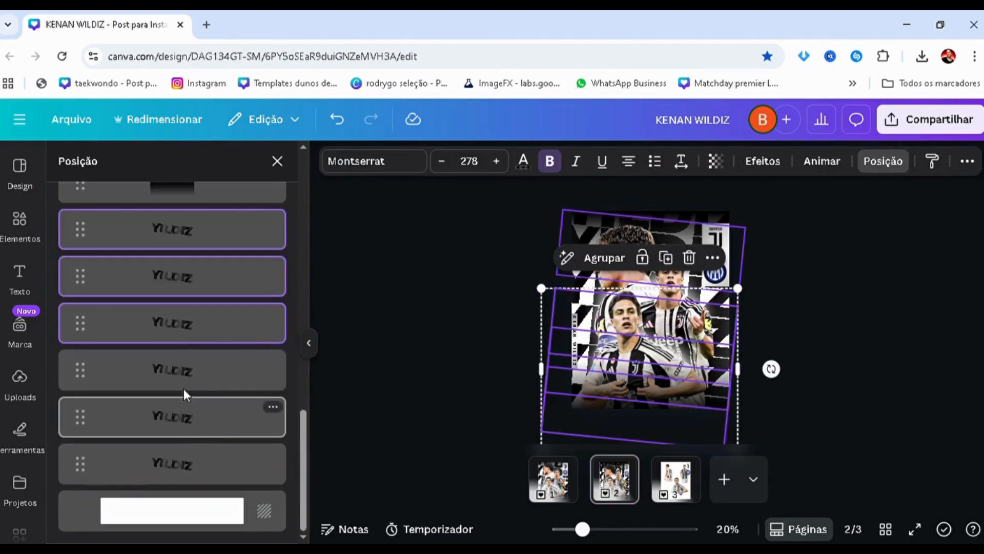
pyautogui.keyDown('shift'); pyautogui.click(190, 418); pyautogui.keyUp('shift')
pyautogui.keyDown('shift'); pyautogui.click(218, 458); pyautogui.keyUp('shift')
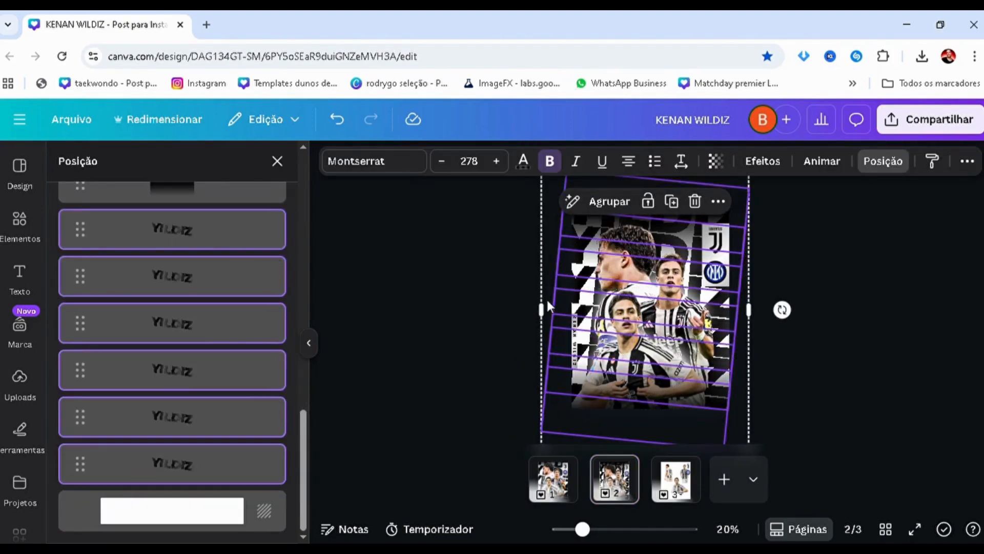
pyautogui.hotkey('ctrl', '-')
pyautogui.moveTo(596, 237); pyautogui.dragTo(518, 177)
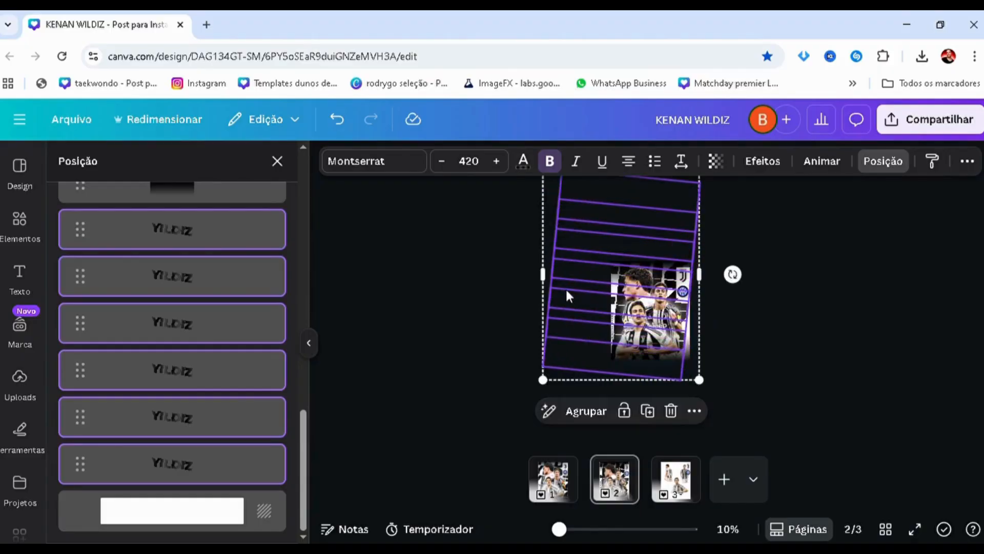
# Reposition the selected YILDIZ text layers over the poster and scale them down to font size 391
pyautogui.scroll(1, 535, 272)
pyautogui.moveTo(530, 267); pyautogui.dragTo(554, 296)
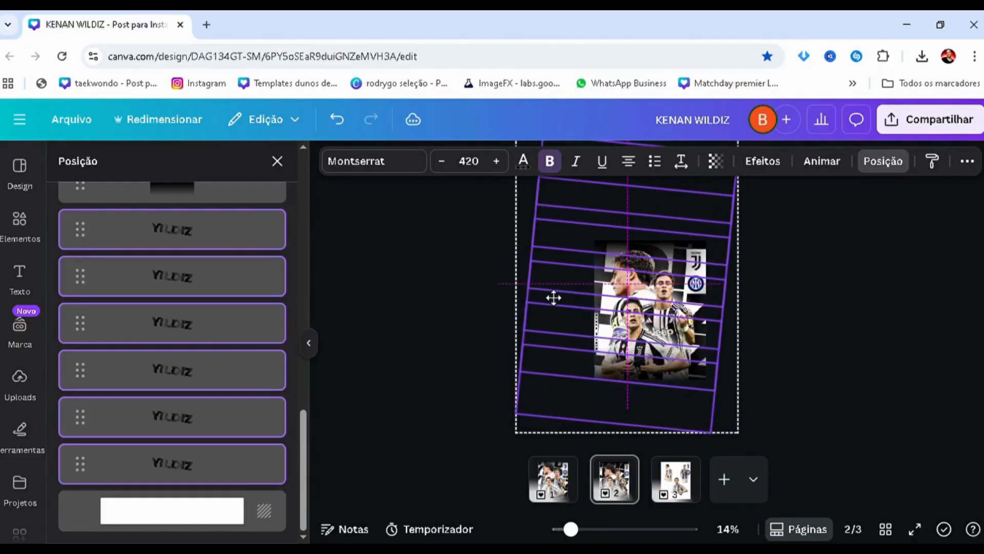
pyautogui.moveTo(527, 442); pyautogui.dragTo(543, 405)
pyautogui.scroll(1, 551, 291)
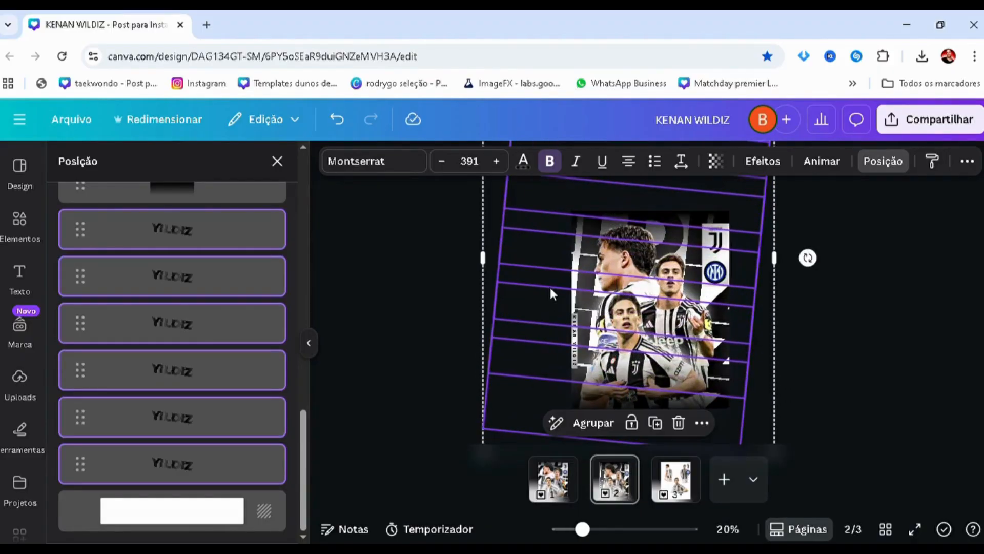
pyautogui.moveTo(564, 322); pyautogui.dragTo(559, 313)
pyautogui.click(429, 328)
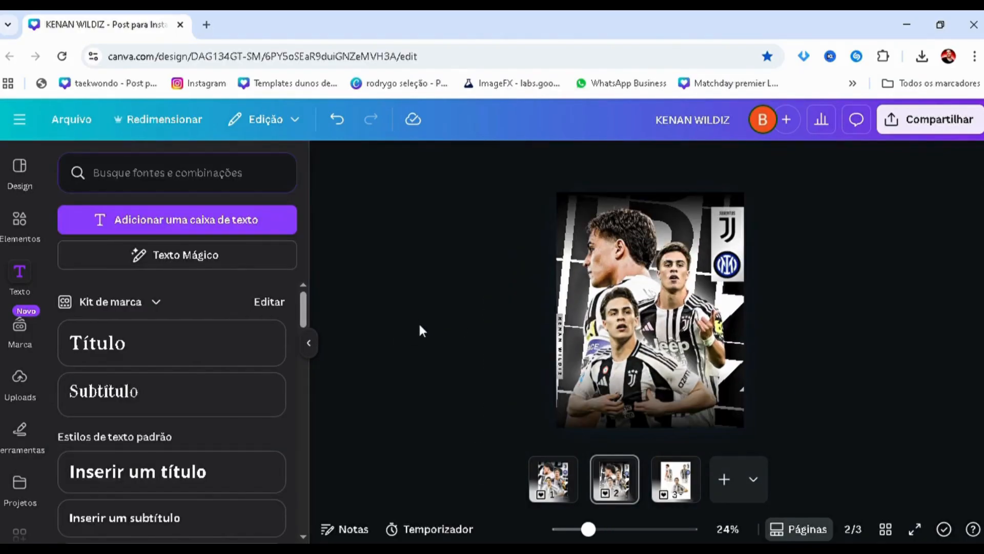
# Search the elements library for "textura" and limit the results to free graphics
pyautogui.click(11, 235)
pyautogui.write('te')
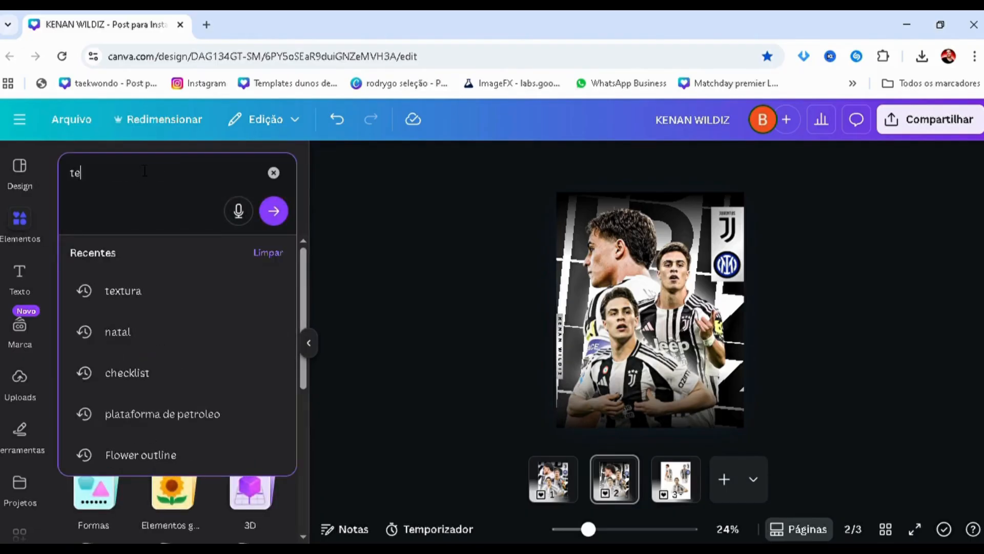
pyautogui.write('xtura')
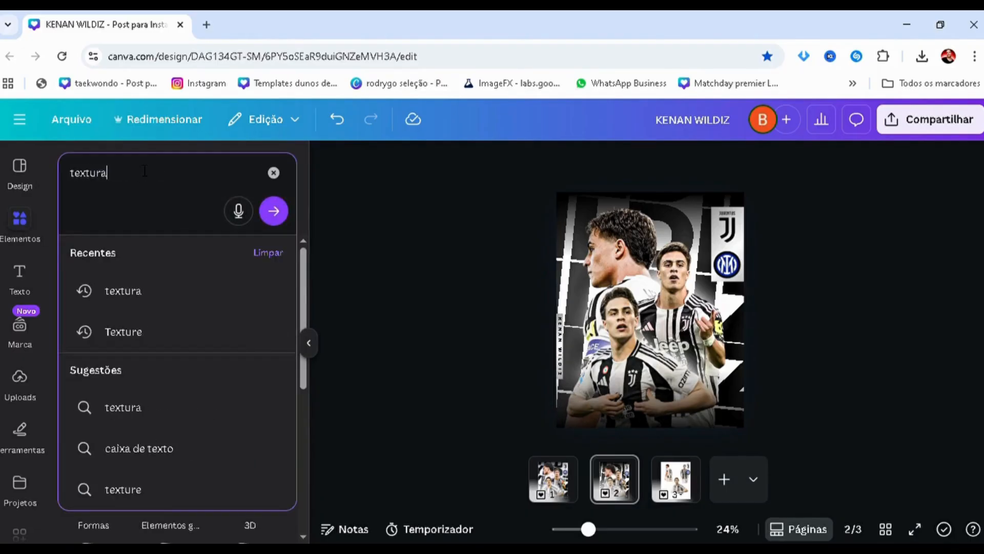
pyautogui.press('Return')
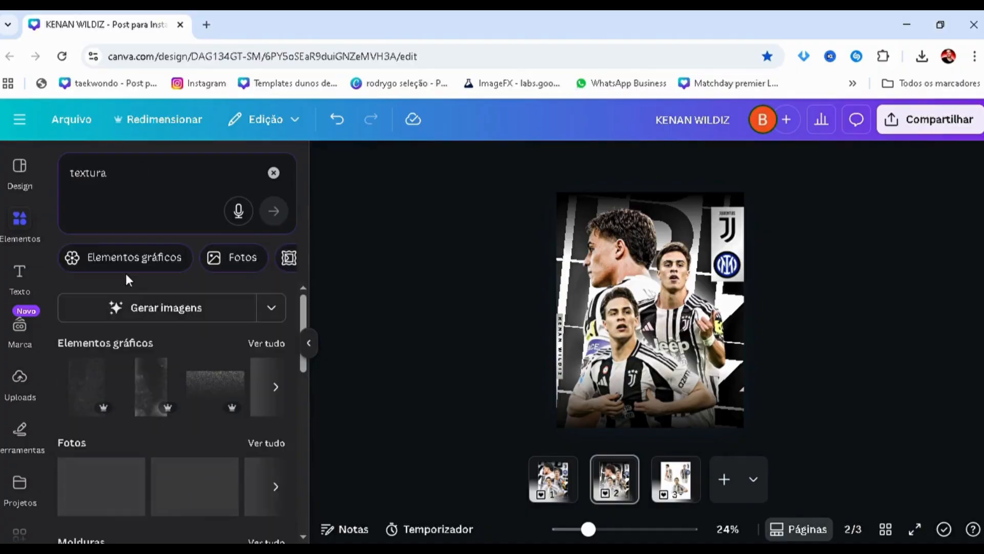
pyautogui.click(134, 269)
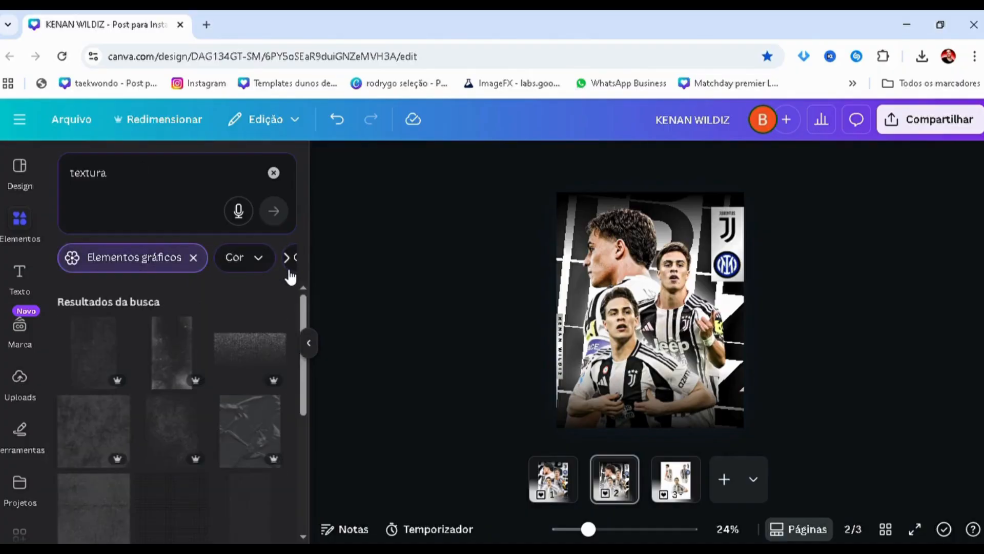
pyautogui.click(288, 263)
pyautogui.click(269, 261)
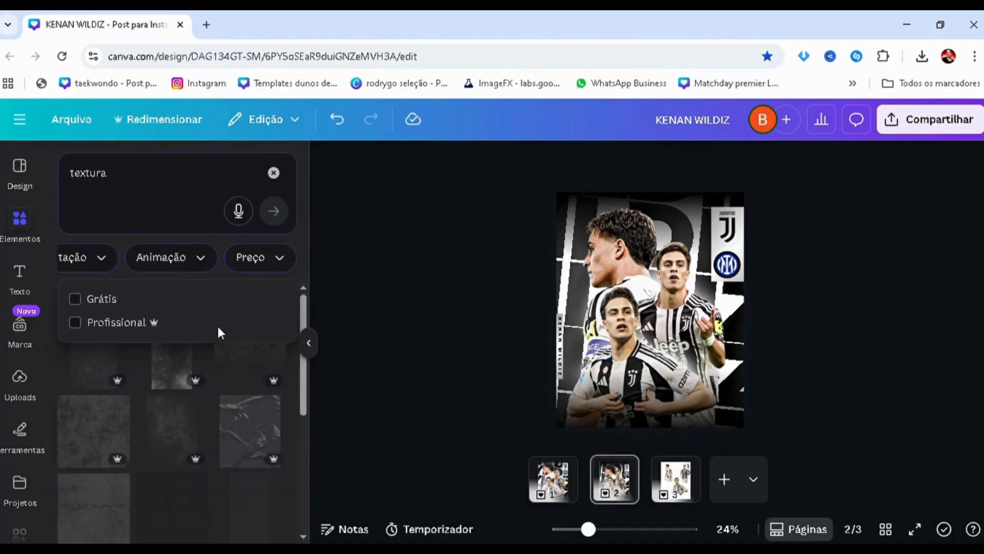
pyautogui.click(76, 300)
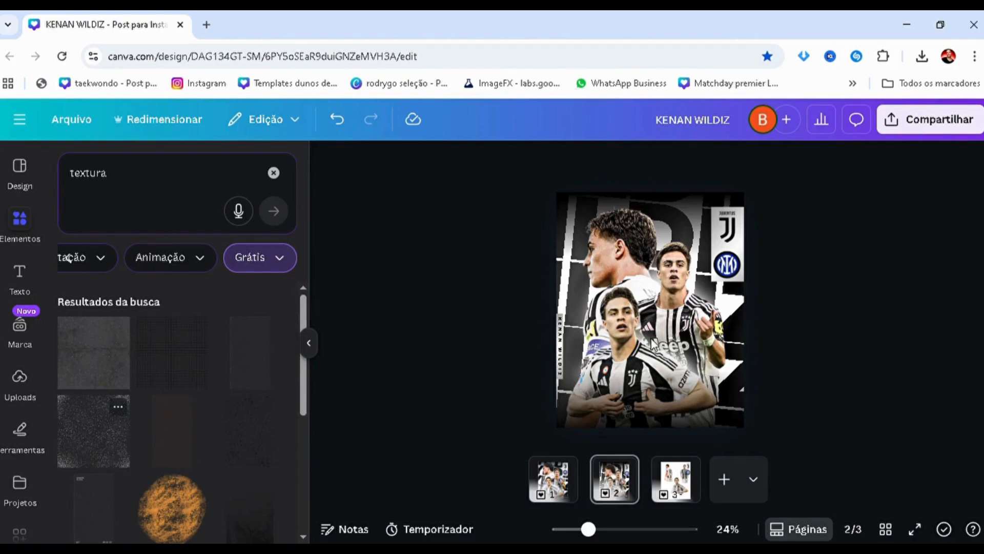
# Add the white speckled texture to the poster and move it toward the page's upper-left corner
pyautogui.click(511, 270)
pyautogui.scroll(2, 592, 244)
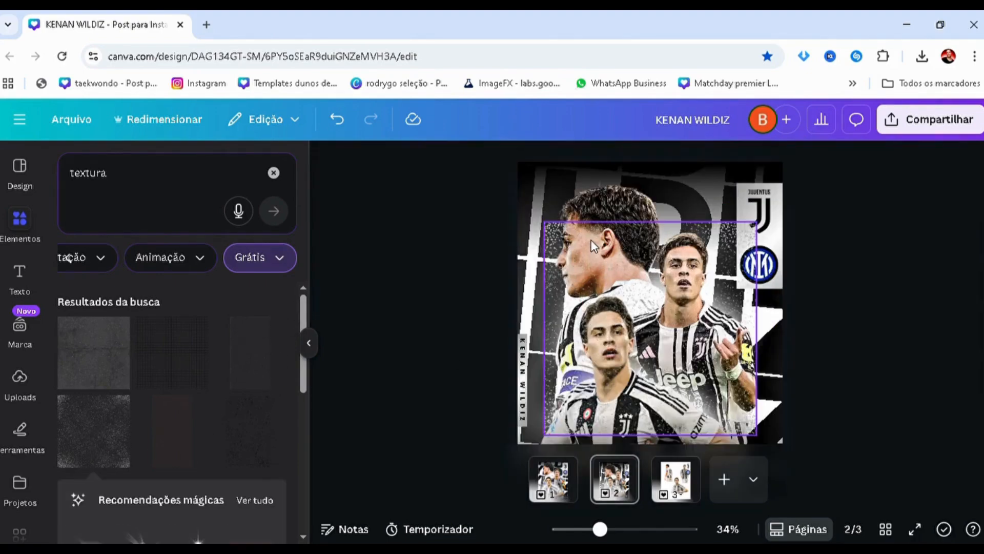
pyautogui.click(591, 239)
pyautogui.scroll(1, 591, 239)
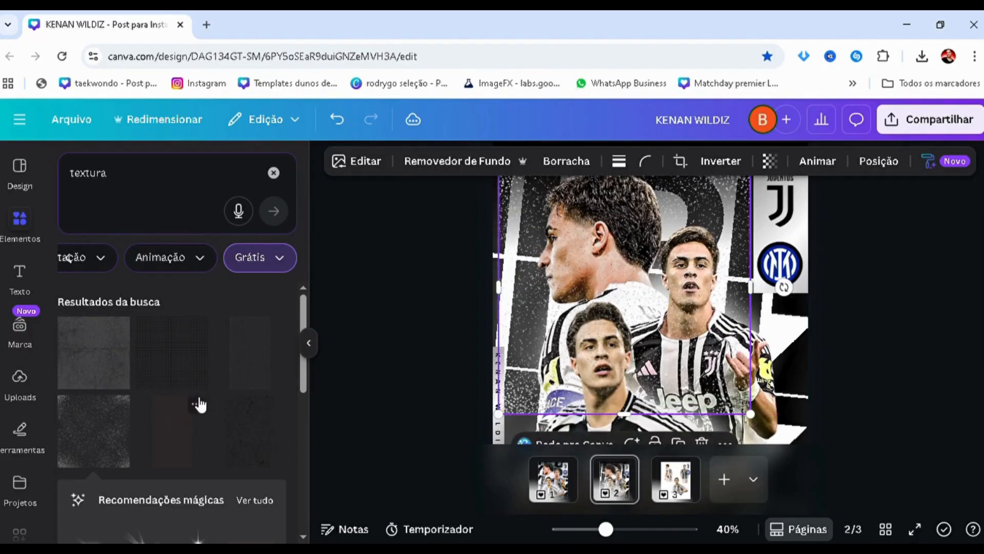
# Check the reference on page 1, and on page 2 enlarge and reposition the speckled texture to cover the whole poster
pyautogui.scroll(-3, 200, 405)
pyautogui.click(557, 492)
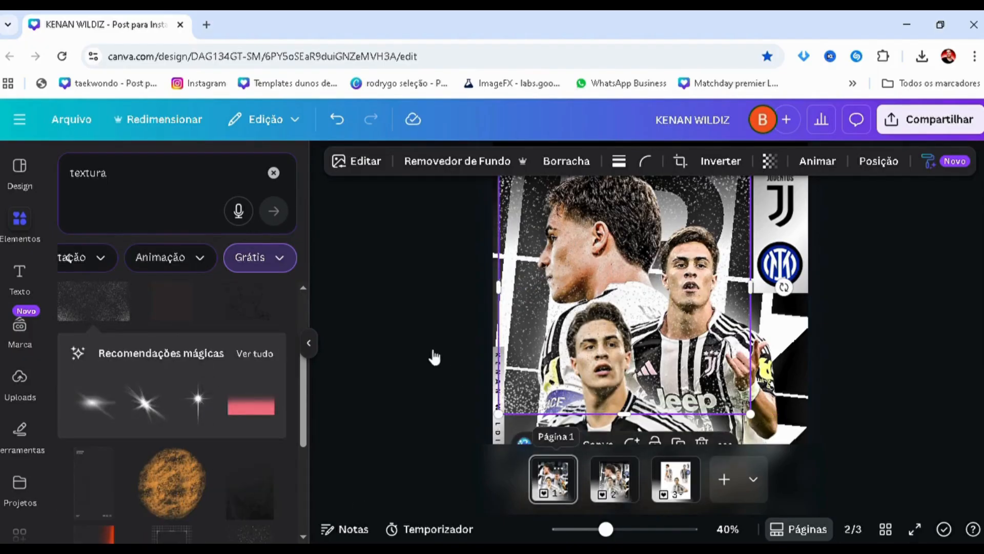
pyautogui.scroll(-2, 414, 317)
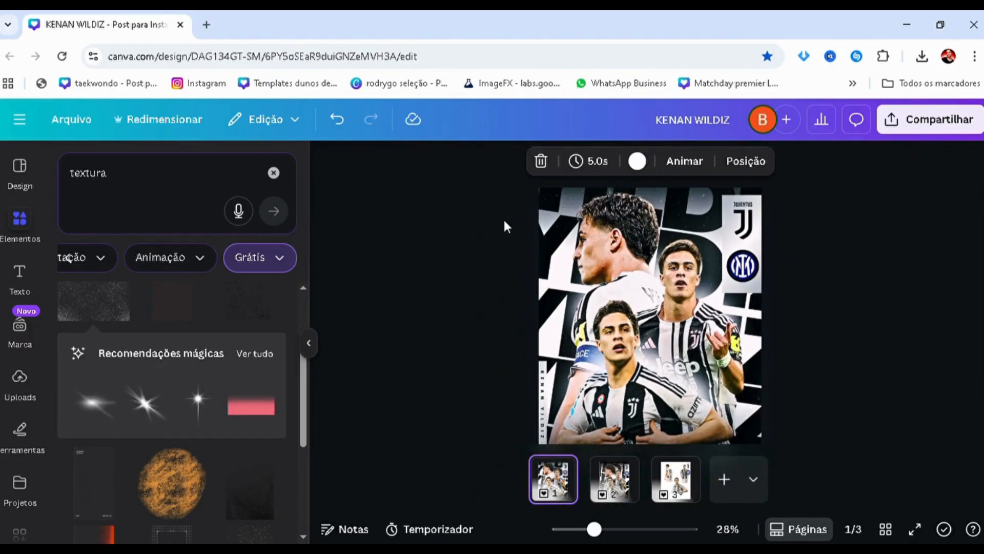
pyautogui.scroll(5, 503, 217)
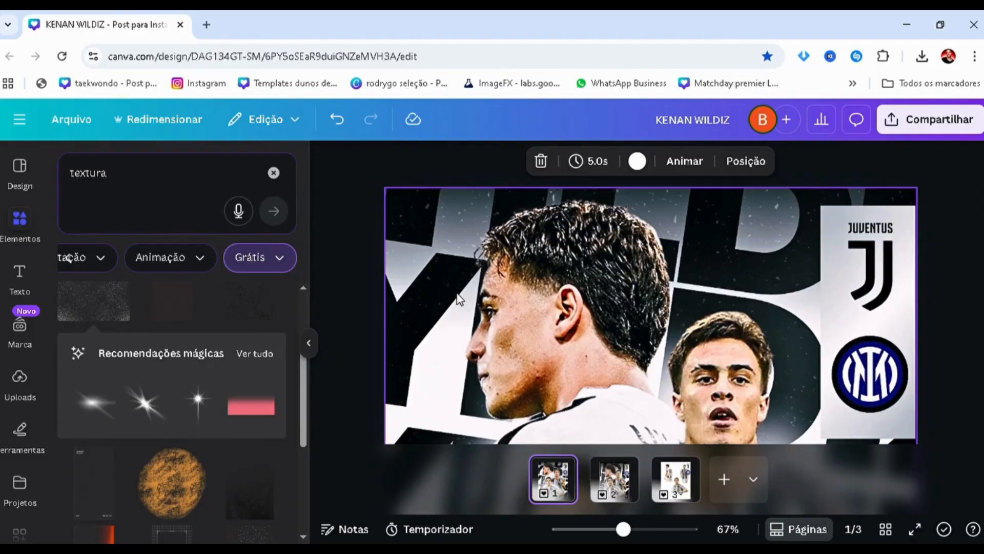
pyautogui.scroll(-4, 459, 299)
pyautogui.click(614, 478)
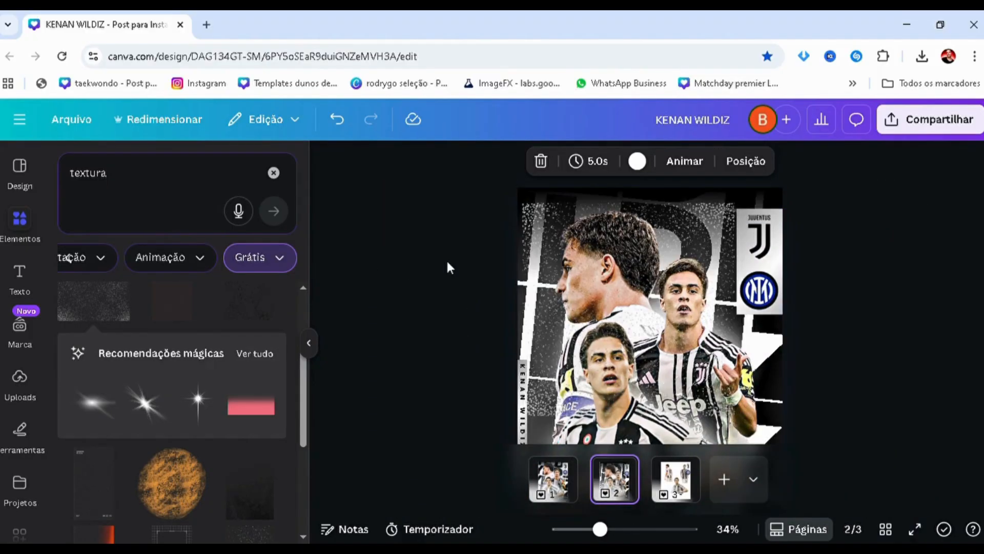
pyautogui.click(528, 211)
pyautogui.scroll(-2, 530, 218)
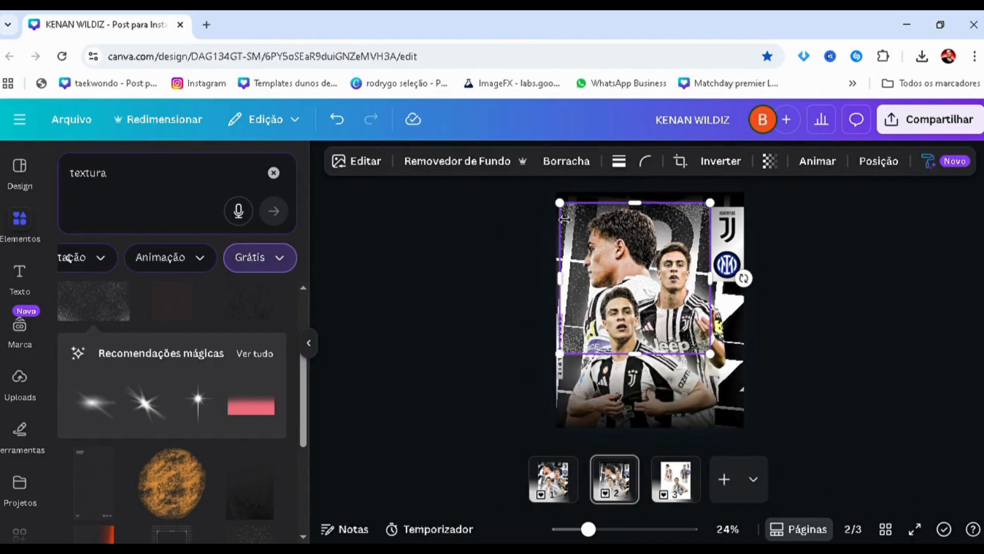
pyautogui.moveTo(560, 202); pyautogui.dragTo(265, 123)
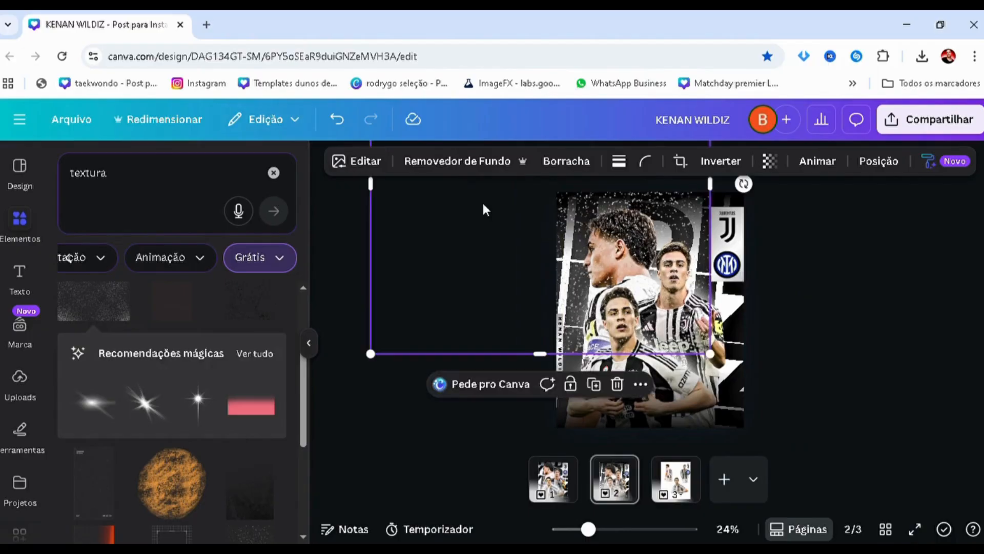
pyautogui.moveTo(493, 214); pyautogui.dragTo(560, 311)
# Place the speckled texture layer directly below the silver crest panel and set its transparency to 9
pyautogui.hotkey('alt', '1')
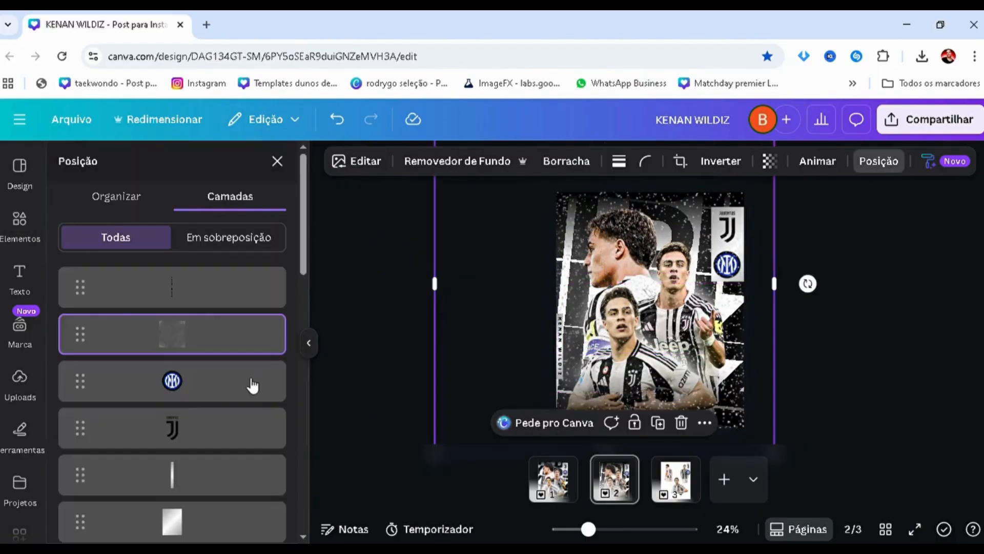
pyautogui.moveTo(216, 334); pyautogui.dragTo(235, 392)
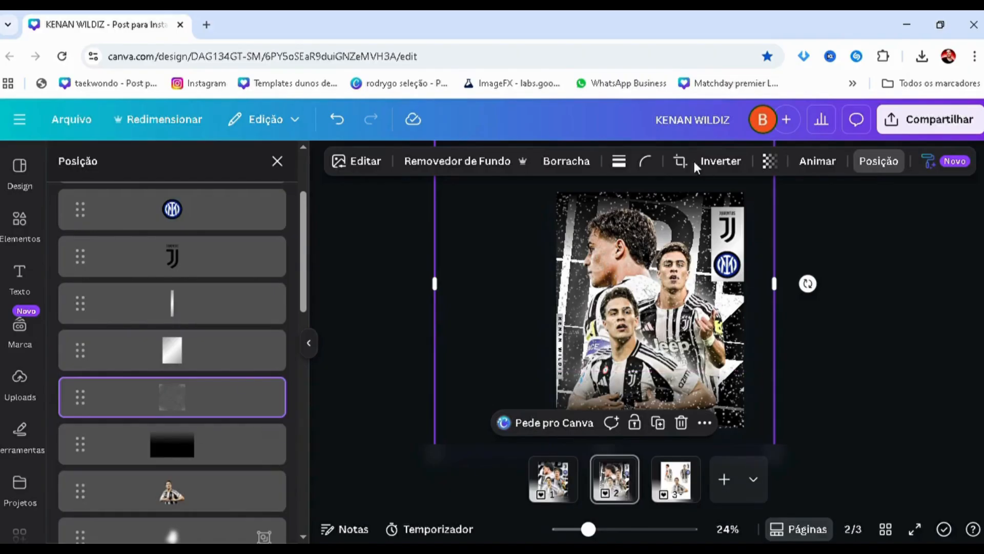
pyautogui.click(771, 161)
pyautogui.moveTo(716, 223)
pyautogui.mouseDown()
pyautogui.moveTo(695, 223)
pyautogui.moveTo(723, 231)
pyautogui.mouseUp()
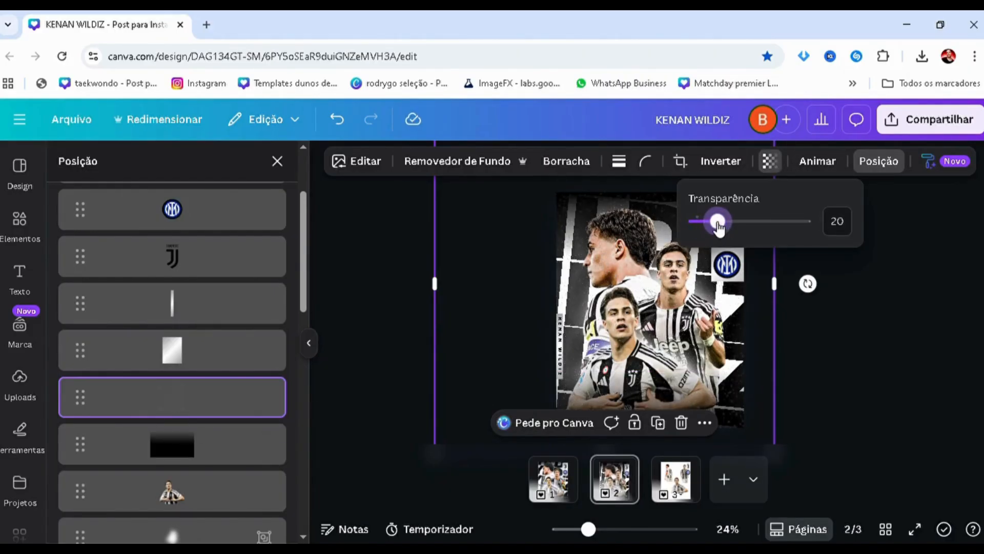
pyautogui.scroll(5, 589, 268)
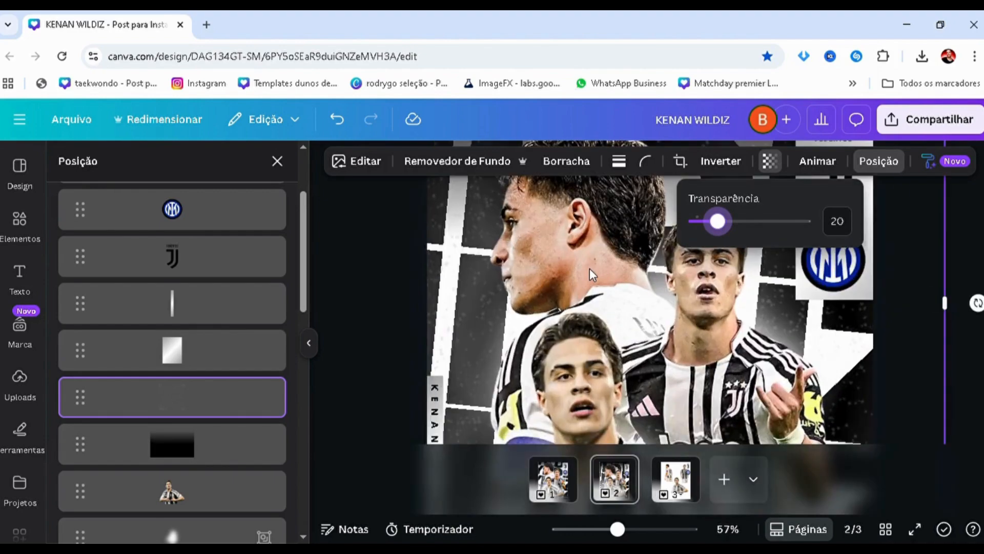
pyautogui.moveTo(718, 222); pyautogui.dragTo(706, 224)
pyautogui.scroll(-5, 642, 303)
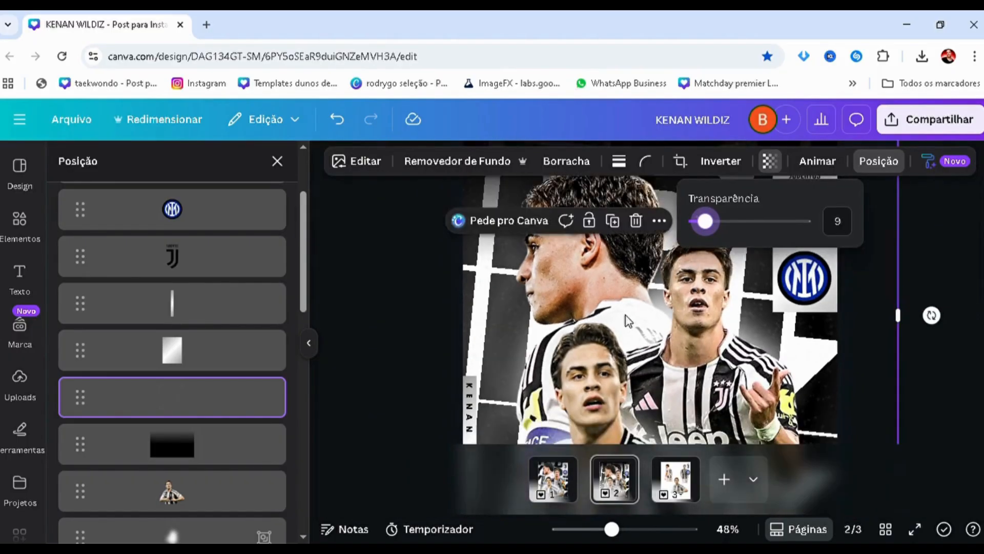
pyautogui.click(456, 347)
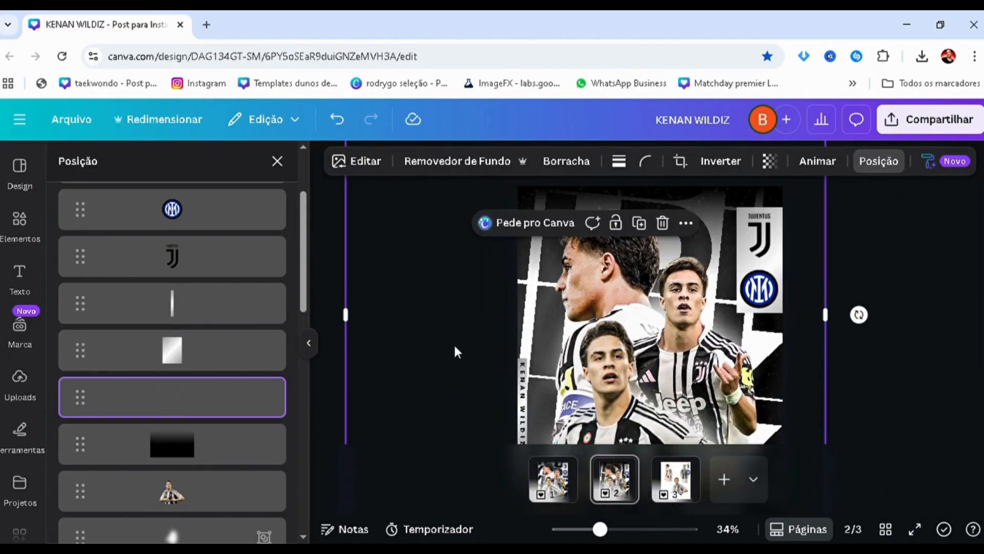
# Download only page 2 of the design as a PNG at size 1
pyautogui.click(943, 350)
pyautogui.scroll(-2, 867, 370)
pyautogui.click(866, 369)
pyautogui.scroll(2, 863, 363)
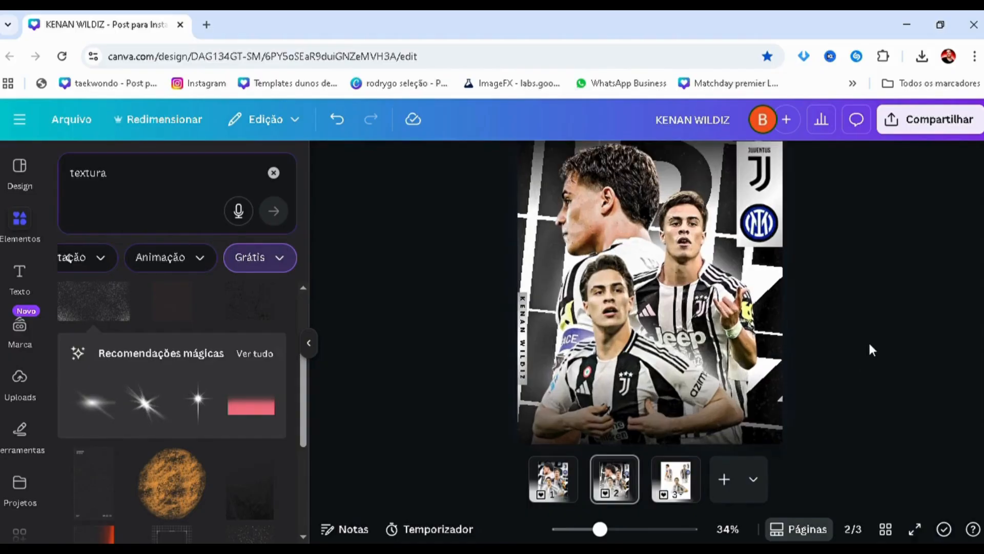
pyautogui.scroll(-2, 909, 277)
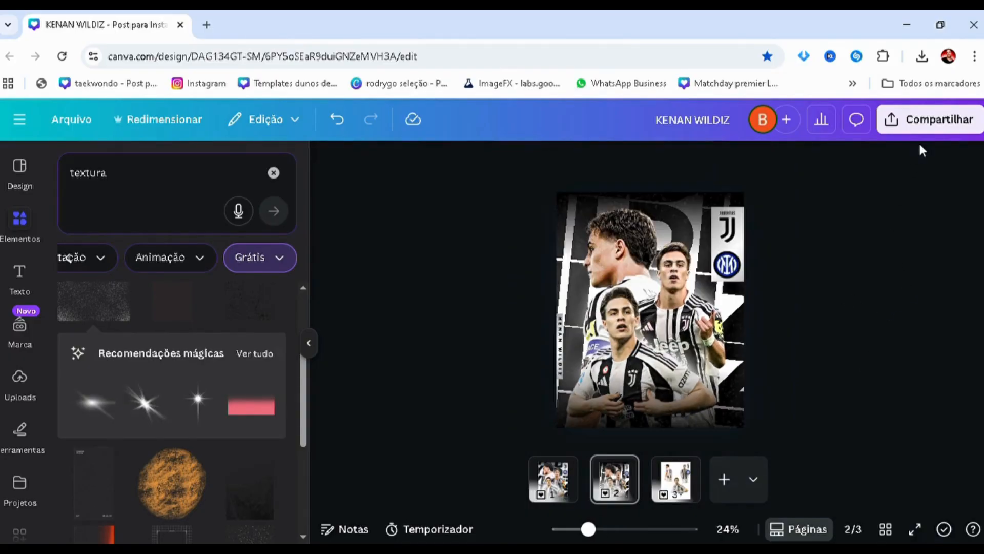
pyautogui.click(723, 420)
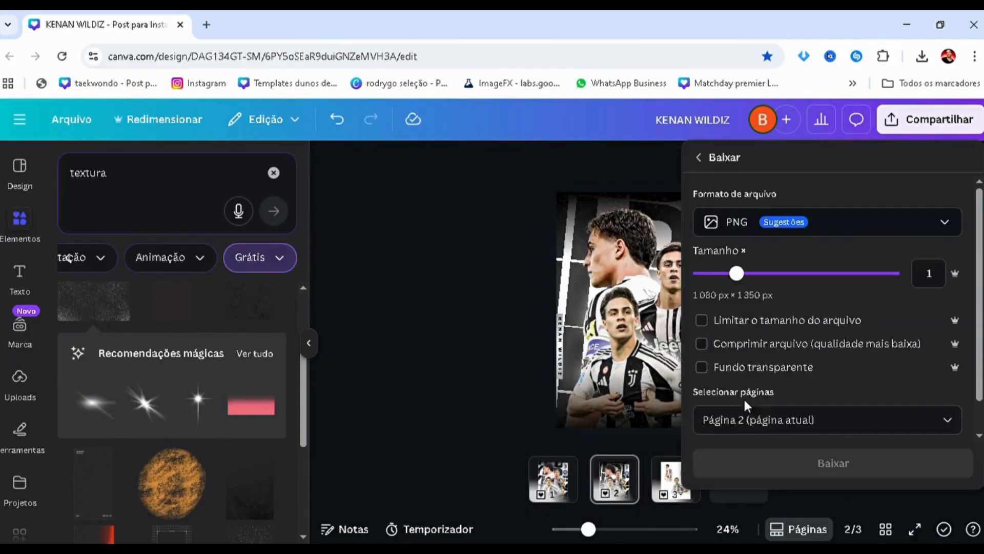
pyautogui.click(753, 460)
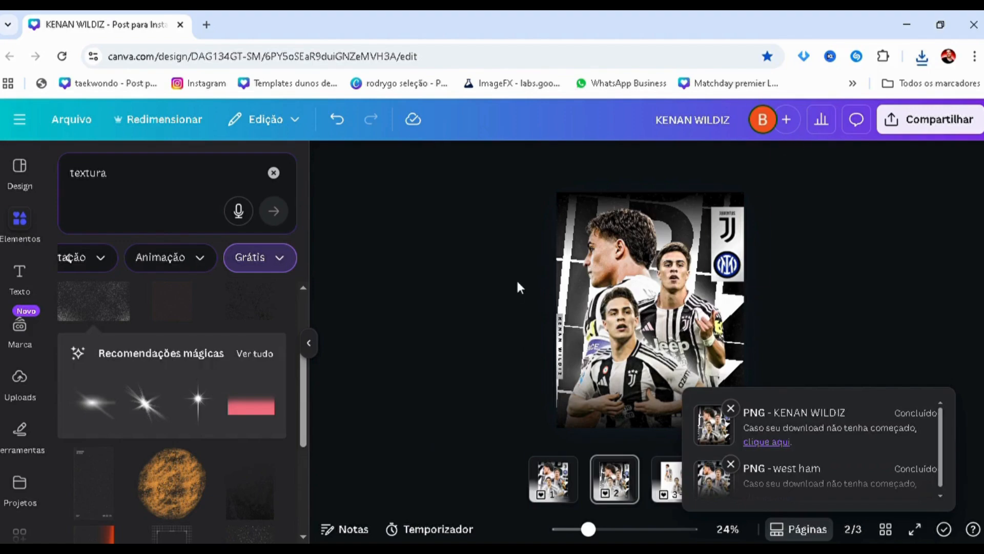
# Paste the flattened poster image onto page 2 as the top layer and enlarge it to cover the whole page
pyautogui.hotkey('ctrl', 'v')
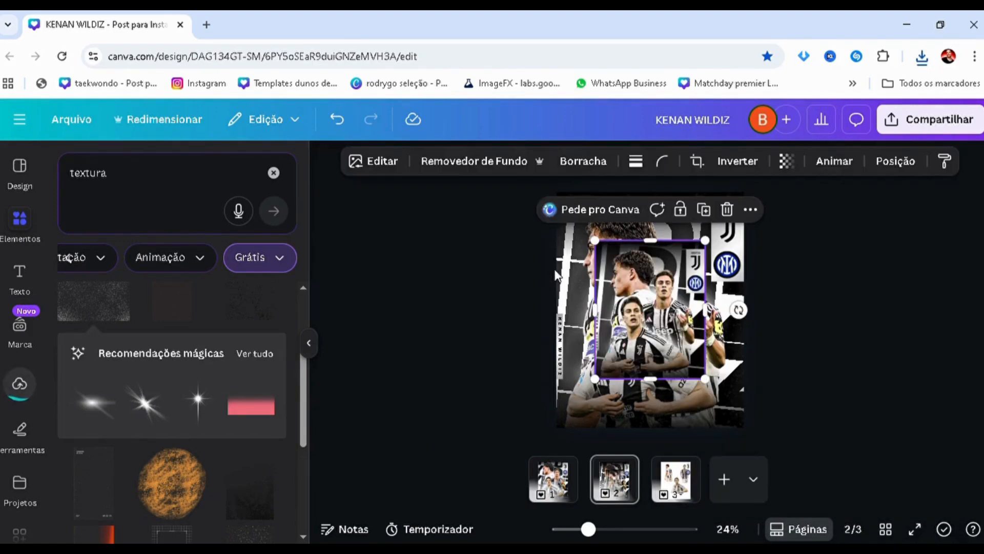
pyautogui.hotkey('alt', '1')
pyautogui.moveTo(204, 288); pyautogui.dragTo(183, 286)
pyautogui.moveTo(612, 294); pyautogui.dragTo(580, 250)
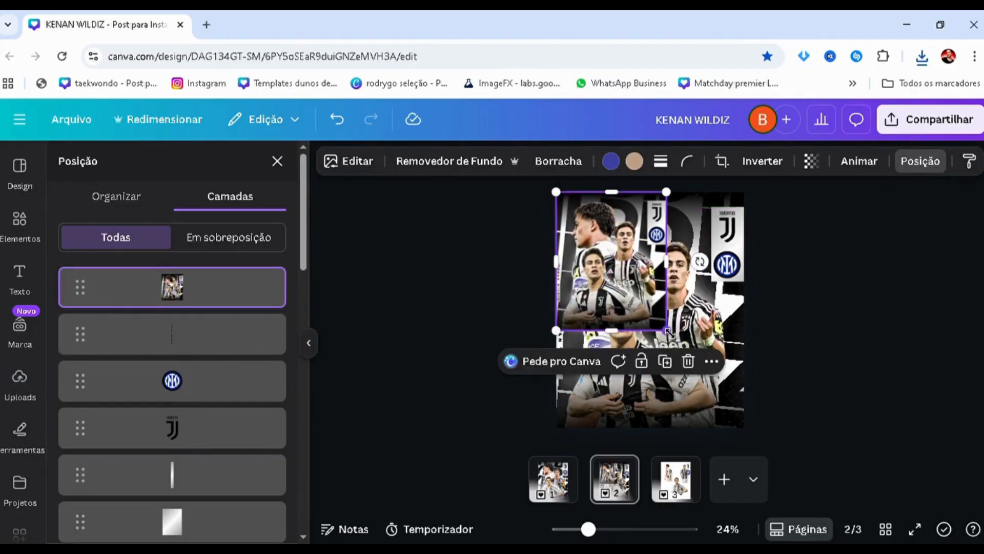
pyautogui.moveTo(666, 330); pyautogui.dragTo(743, 427)
# Adjust the pasted poster image's texture settings to sharpness (Nitidez) 17 and clarity (Claridade) 18
pyautogui.click(355, 163)
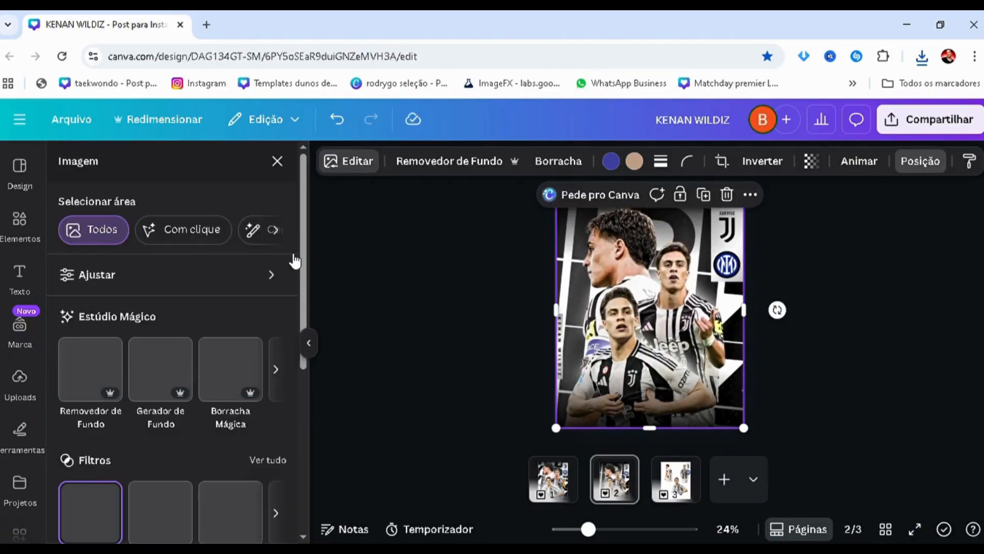
pyautogui.click(118, 276)
pyautogui.scroll(-5, 118, 343)
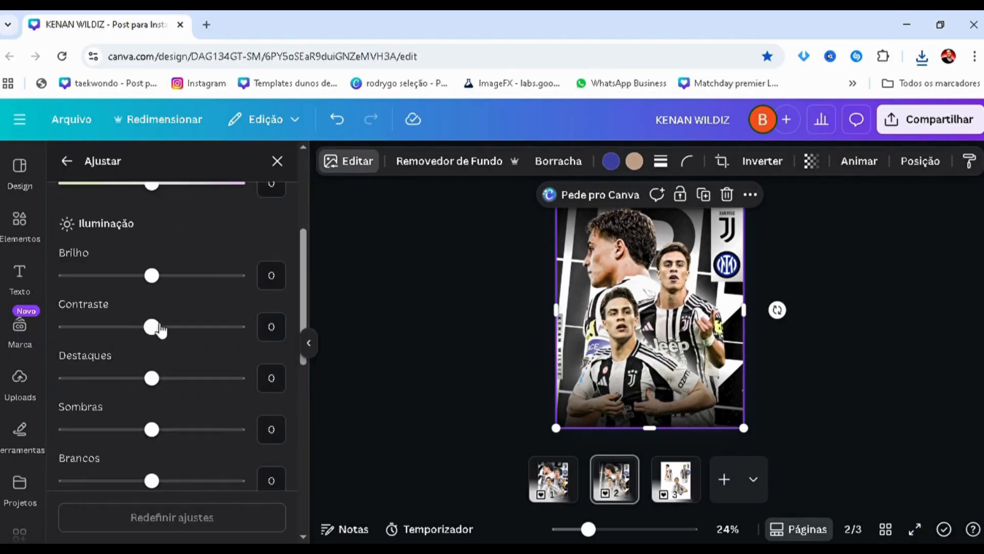
pyautogui.moveTo(154, 328); pyautogui.dragTo(166, 361)
pyautogui.scroll(-8, 158, 351)
pyautogui.moveTo(172, 412); pyautogui.dragTo(169, 411)
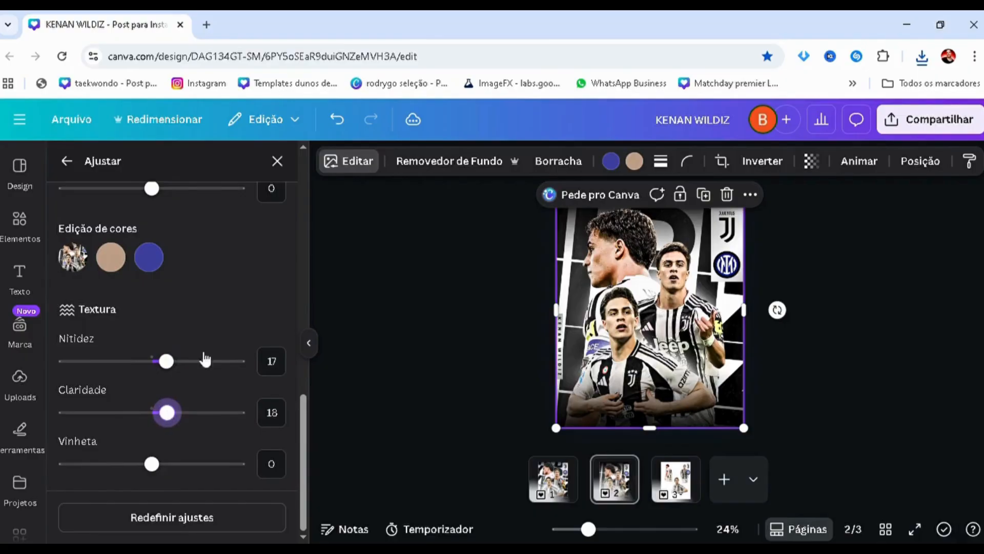
# Try the Capri filter on the pasted poster image
pyautogui.scroll(10, 205, 359)
pyautogui.click(64, 165)
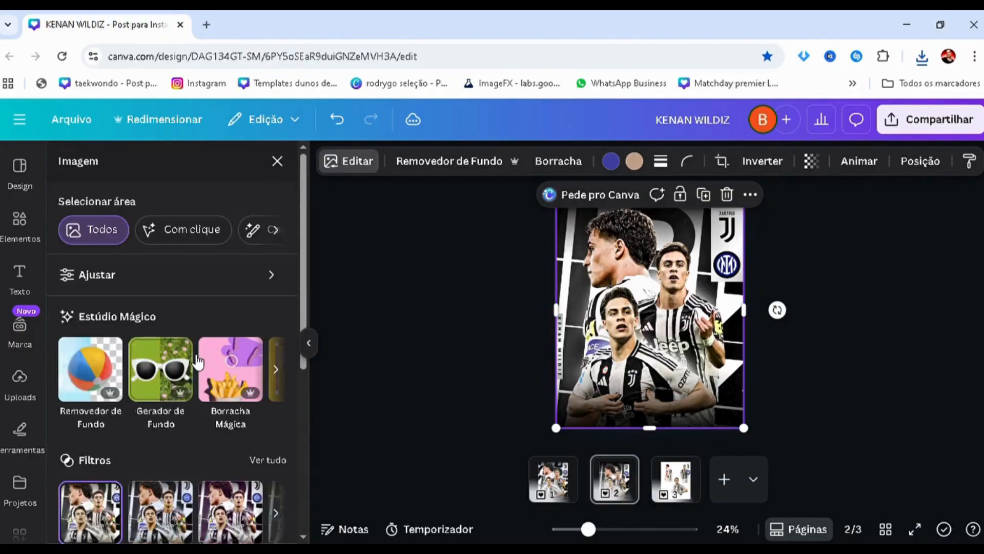
pyautogui.scroll(-3, 256, 328)
pyautogui.click(138, 314)
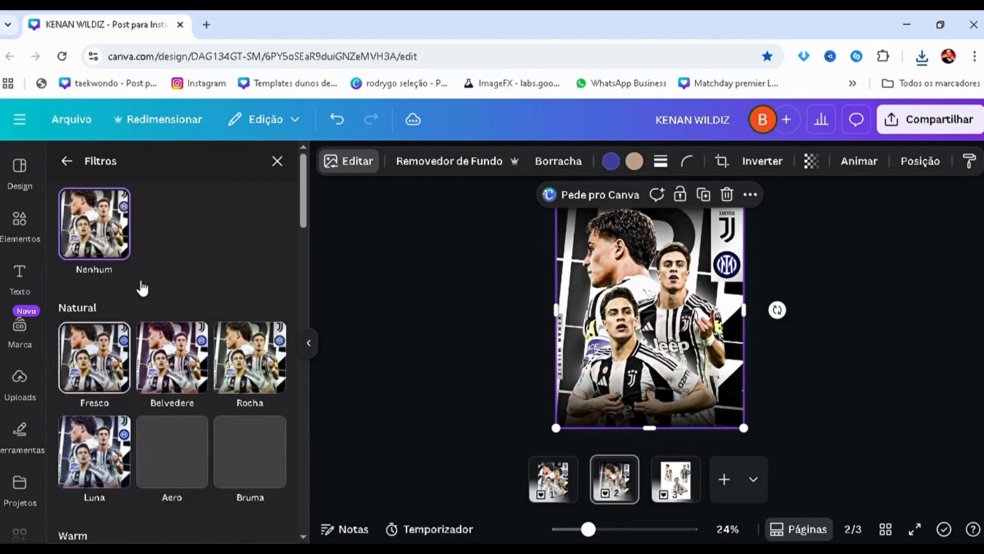
pyautogui.scroll(-2, 185, 292)
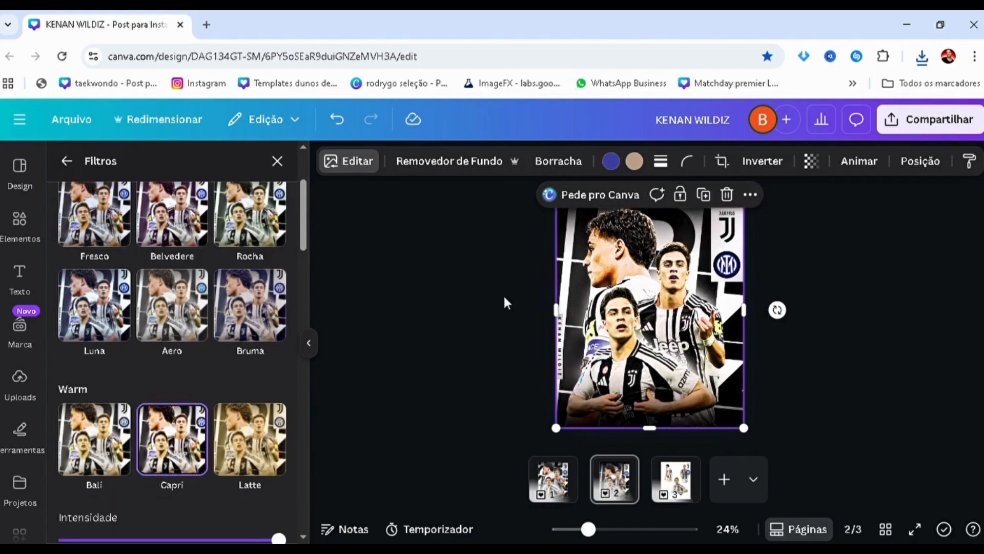
pyautogui.scroll(1, 453, 330)
pyautogui.scroll(1, 214, 369)
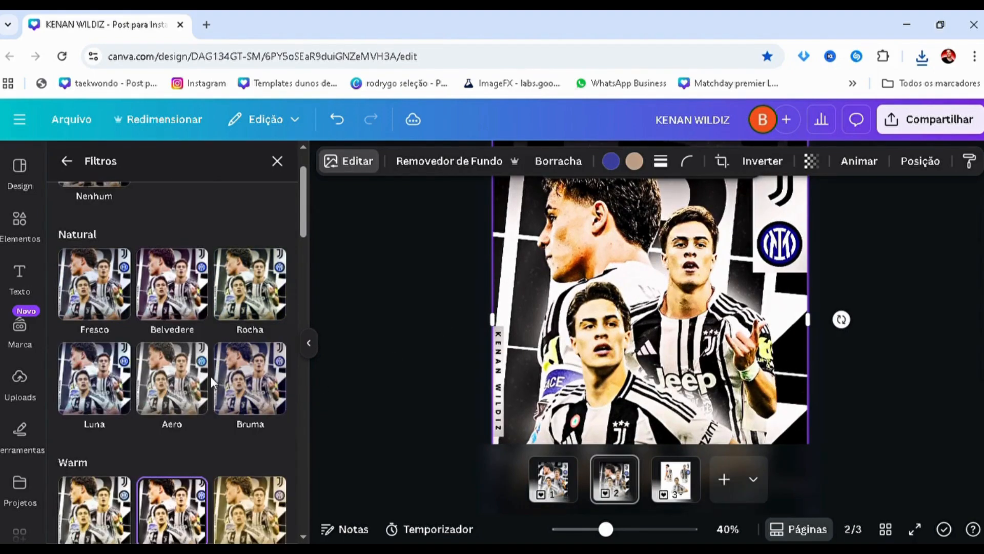
# Check which filter the reference image on page 1 uses, and open the full filter list for page 2's poster image
pyautogui.click(549, 487)
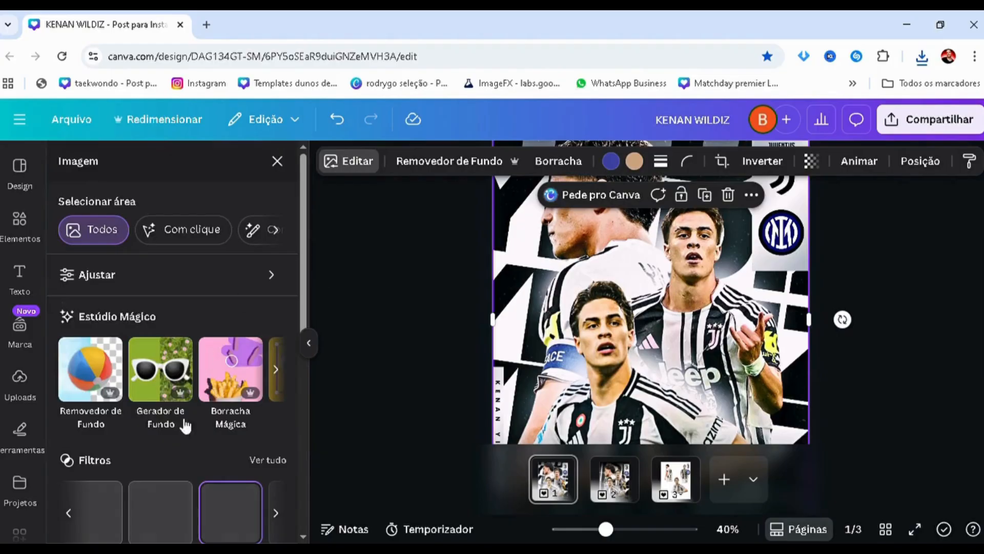
pyautogui.scroll(-2, 179, 456)
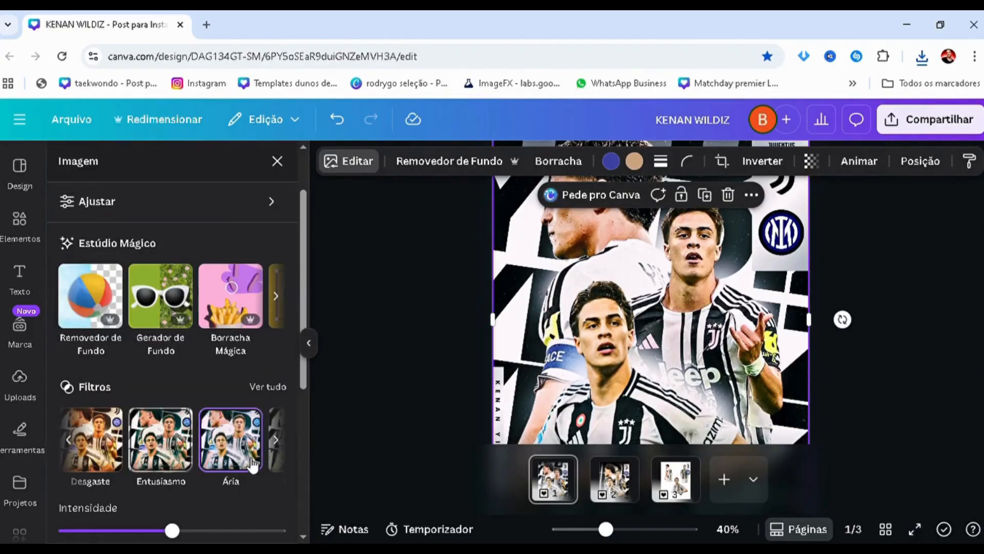
pyautogui.click(627, 489)
pyautogui.click(523, 299)
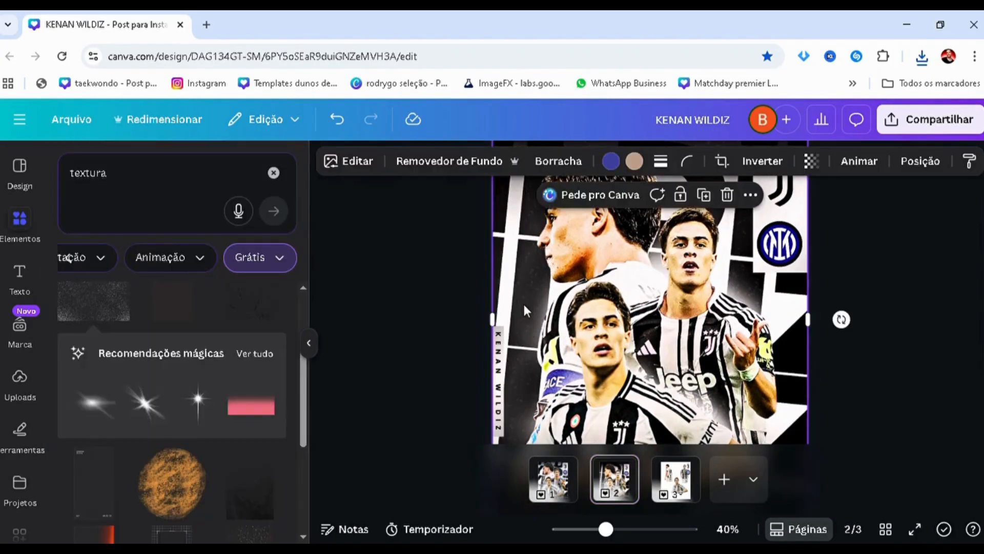
pyautogui.click(350, 163)
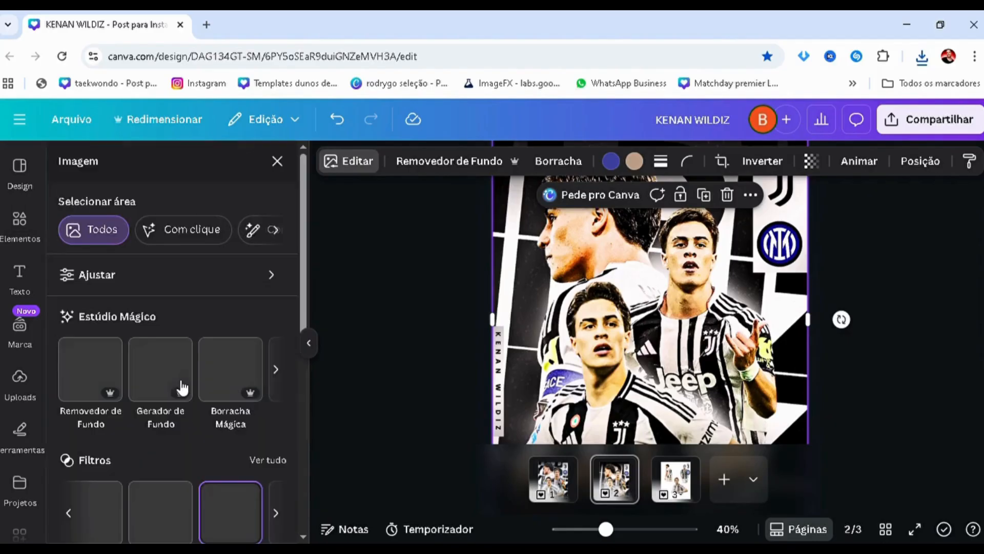
pyautogui.scroll(-2, 180, 385)
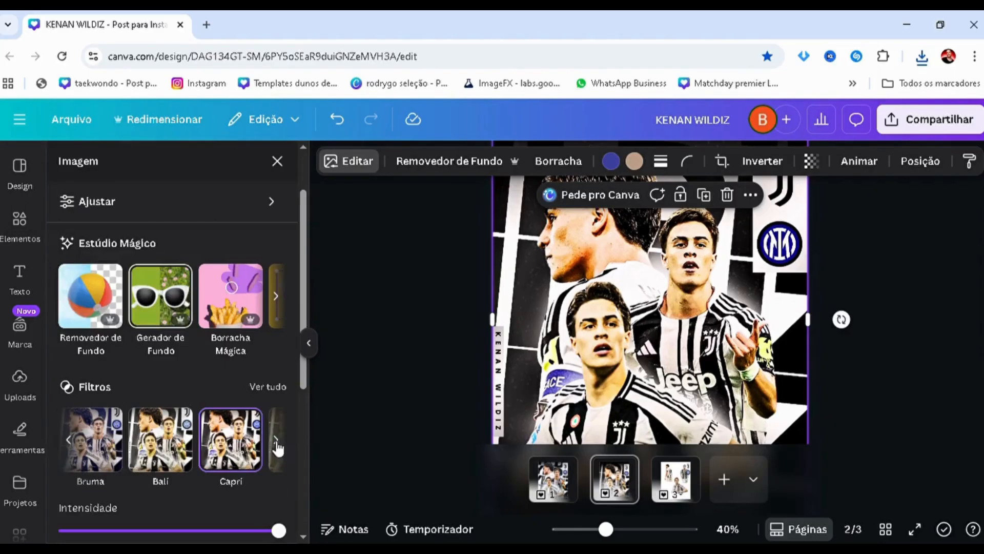
pyautogui.click(269, 390)
# Apply the Ária filter from the Vivid group to the poster image and reduce its intensity to about a quarter
pyautogui.scroll(-3, 244, 394)
pyautogui.scroll(1, 219, 373)
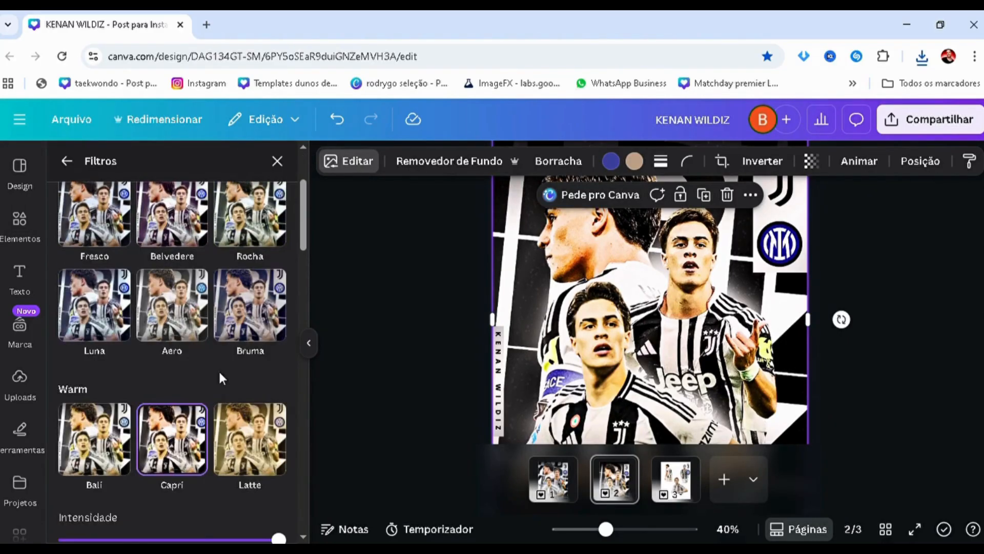
pyautogui.scroll(-4, 219, 371)
pyautogui.scroll(-1, 222, 379)
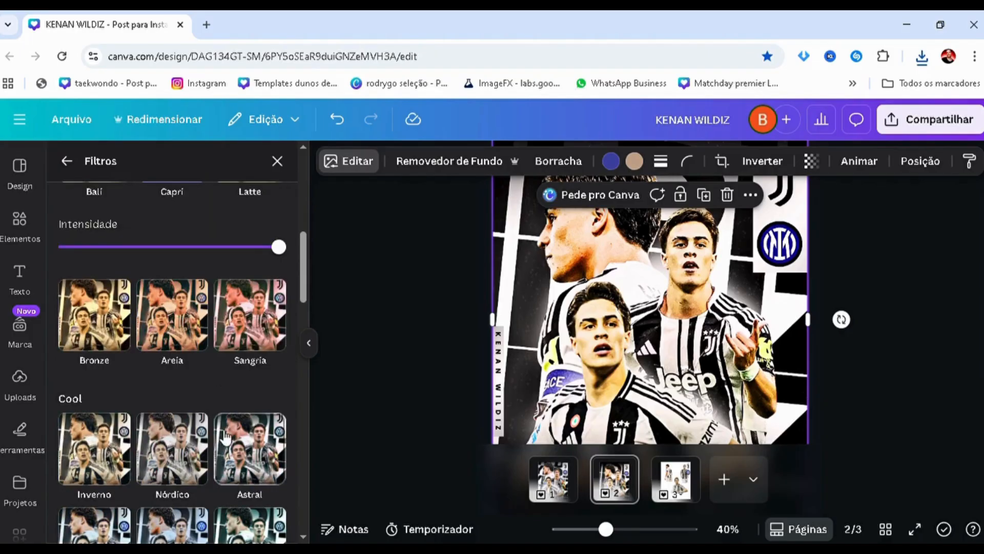
pyautogui.scroll(-3, 213, 431)
pyautogui.scroll(-4, 214, 438)
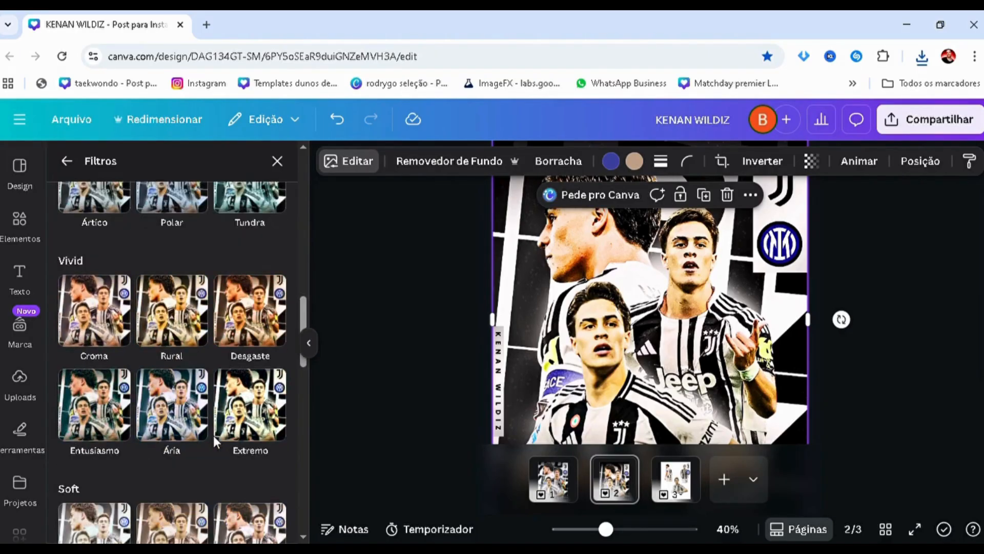
pyautogui.click(190, 415)
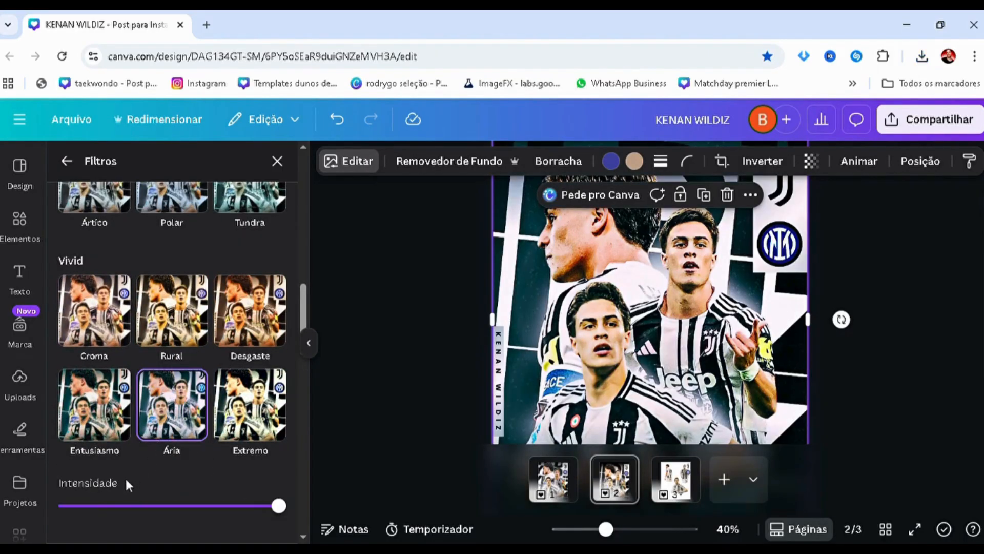
pyautogui.click(106, 516)
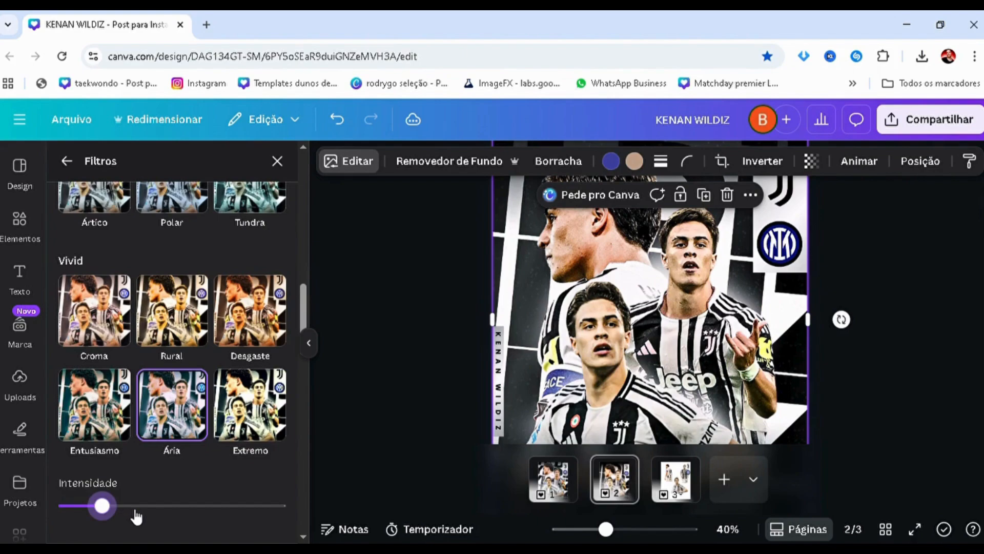
pyautogui.moveTo(137, 517); pyautogui.dragTo(124, 511)
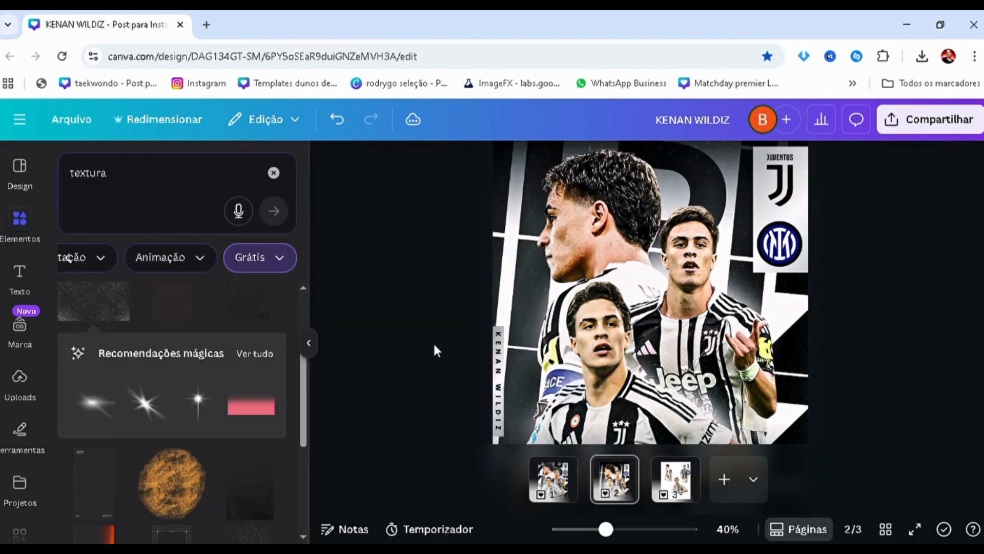
# Inspect the filtered poster on page 2 up close and as a whole page
pyautogui.scroll(-3, 435, 345)
pyautogui.moveTo(562, 303); pyautogui.dragTo(724, 313)
pyautogui.scroll(3, 608, 313)
pyautogui.moveTo(602, 312); pyautogui.dragTo(545, 333)
pyautogui.scroll(-3, 733, 313)
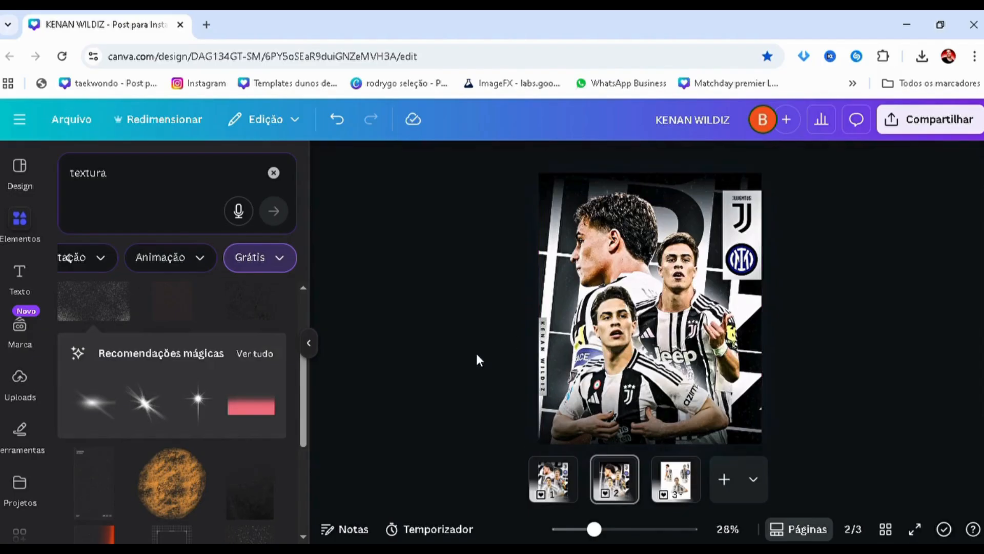
pyautogui.scroll(-3, 476, 354)
pyautogui.scroll(2, 476, 354)
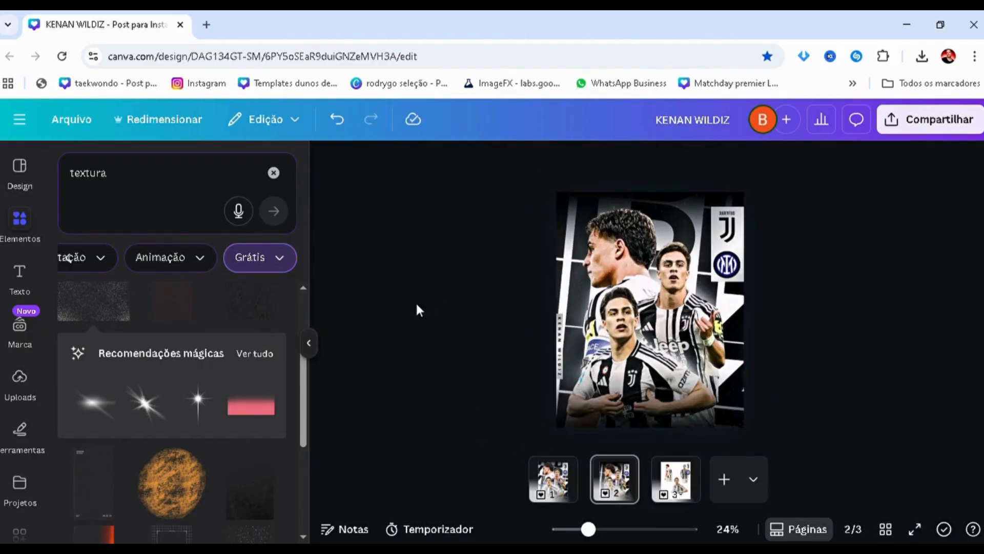